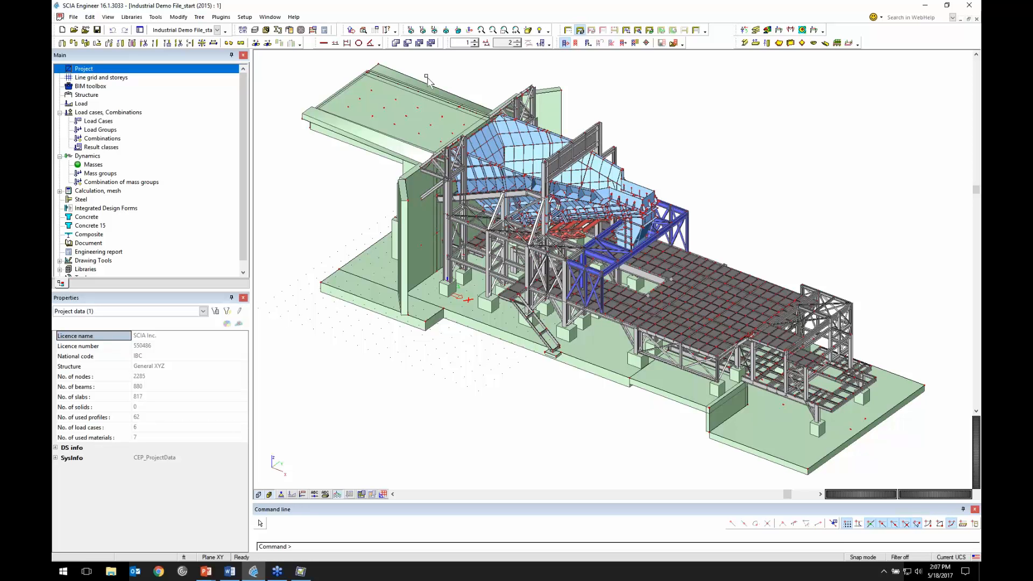
Display the Table Input window listing the model's nodes.
{"action": "right_click", "coordinate": [898, 36]}
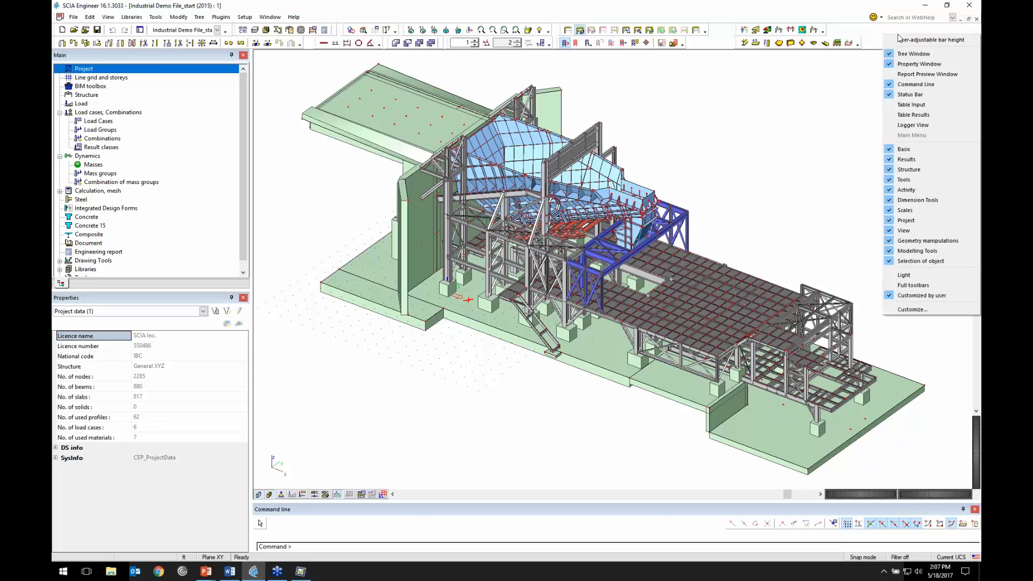
{"action": "left_click", "coordinate": [911, 105]}
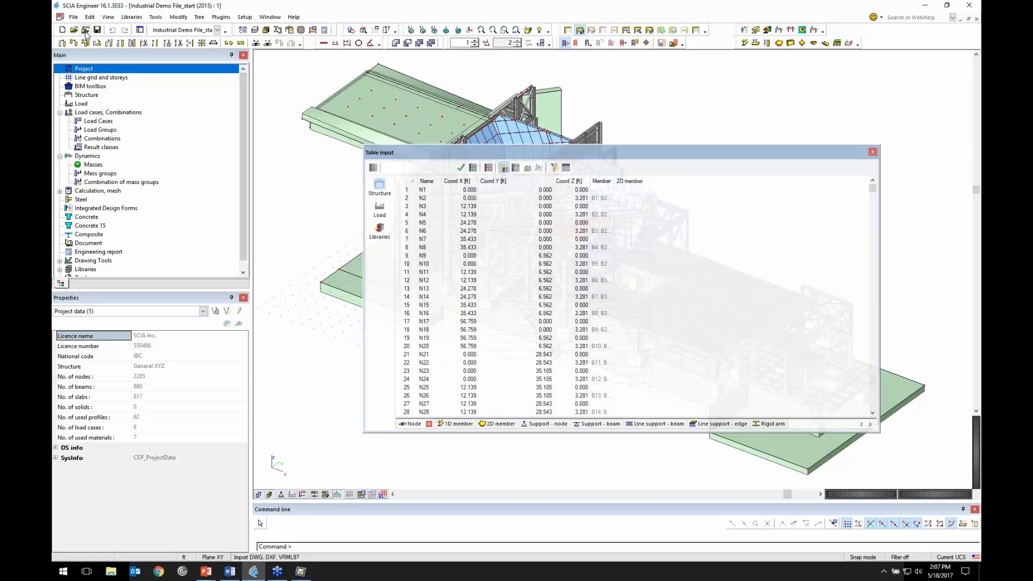
Look through the file formats available for import, and close the node table.
{"action": "left_click", "coordinate": [77, 17]}
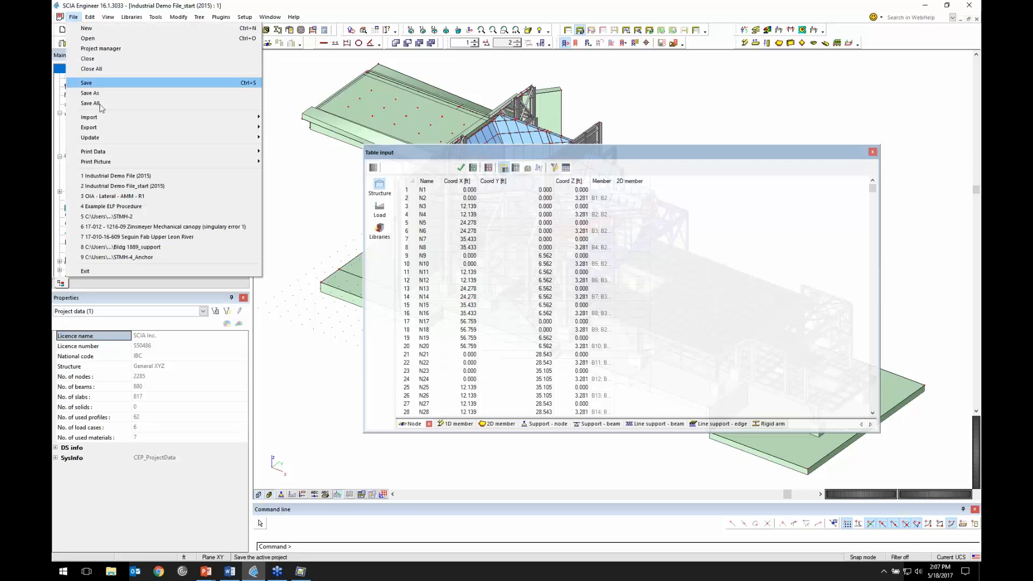
{"action": "left_click", "coordinate": [96, 104]}
{"action": "left_click", "coordinate": [74, 17]}
{"action": "mouse_move", "coordinate": [106, 119]}
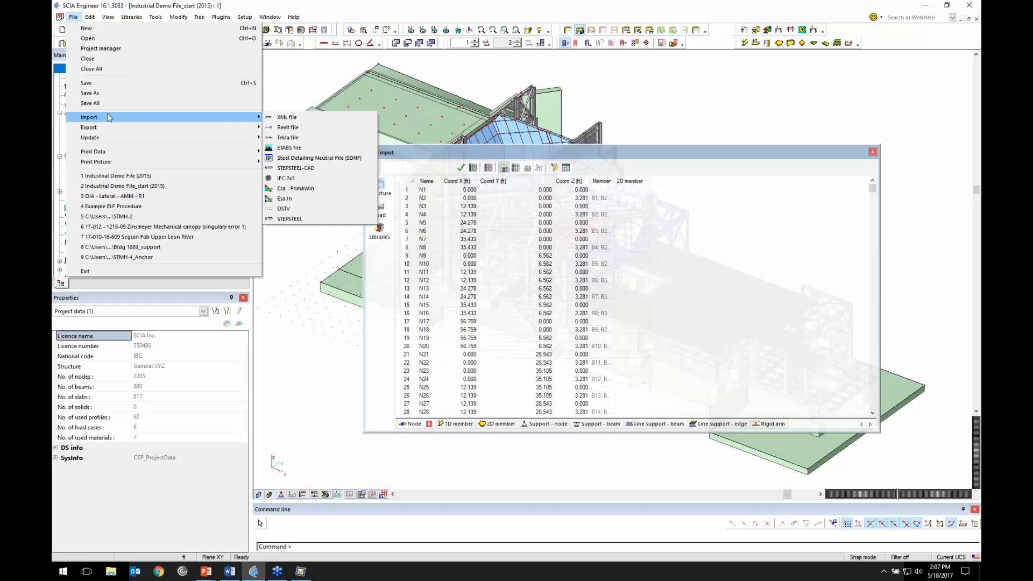
{"action": "left_click", "coordinate": [821, 99]}
{"action": "left_click", "coordinate": [873, 153]}
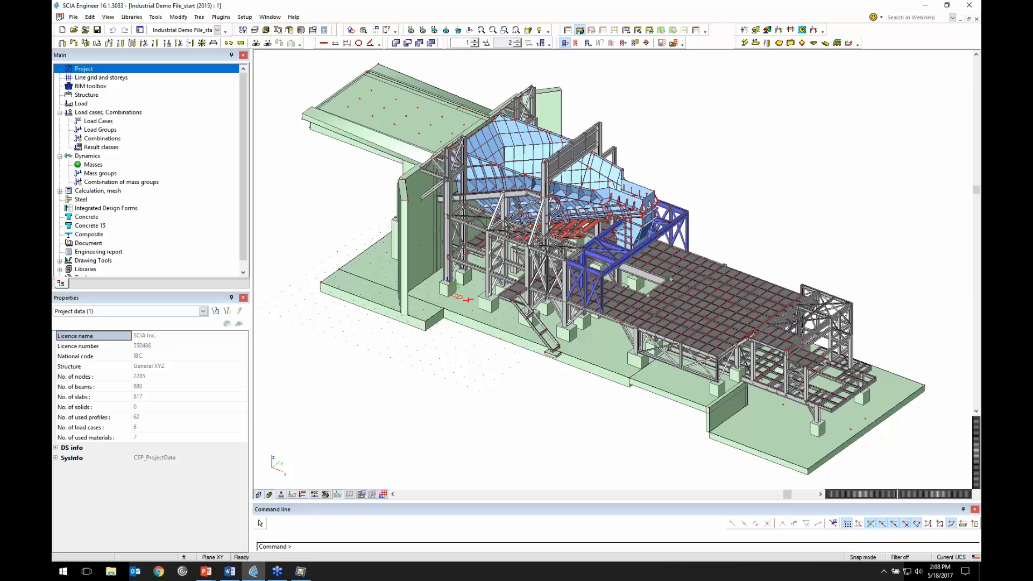
Open the cross-section library, start a new cross-section, and examine the Profile Library shapes and national filters.
{"action": "left_click", "coordinate": [279, 32]}
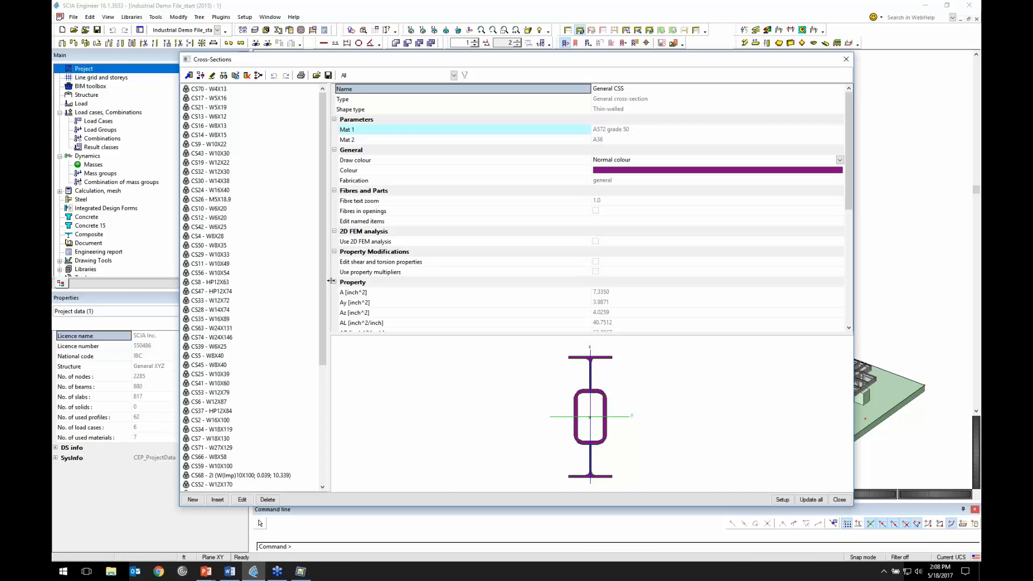
{"action": "scroll", "coordinate": [294, 145], "scroll_direction": "down", "scroll_amount": 7}
{"action": "left_click", "coordinate": [215, 500]}
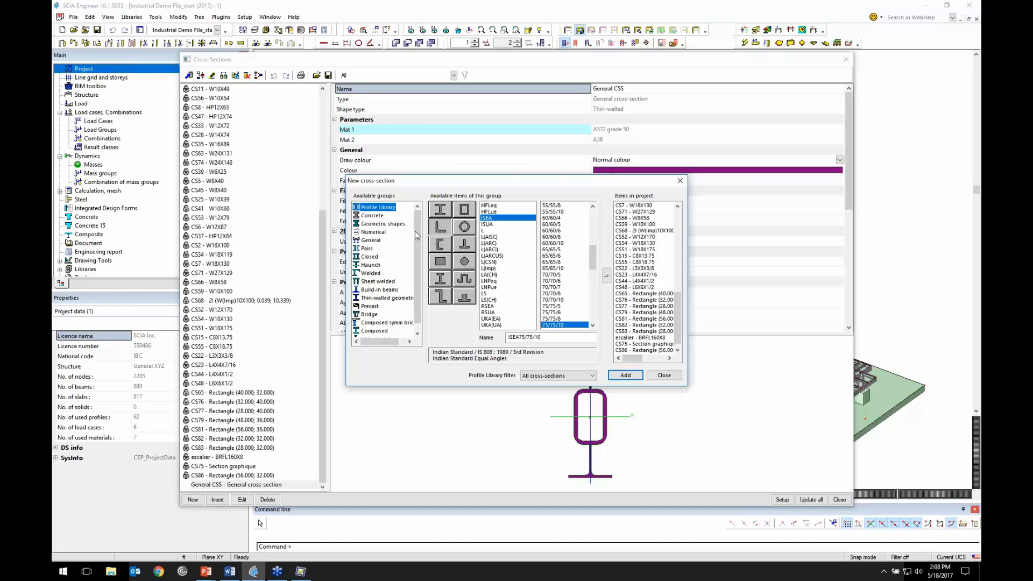
{"action": "left_click", "coordinate": [438, 211]}
{"action": "left_click", "coordinate": [572, 378]}
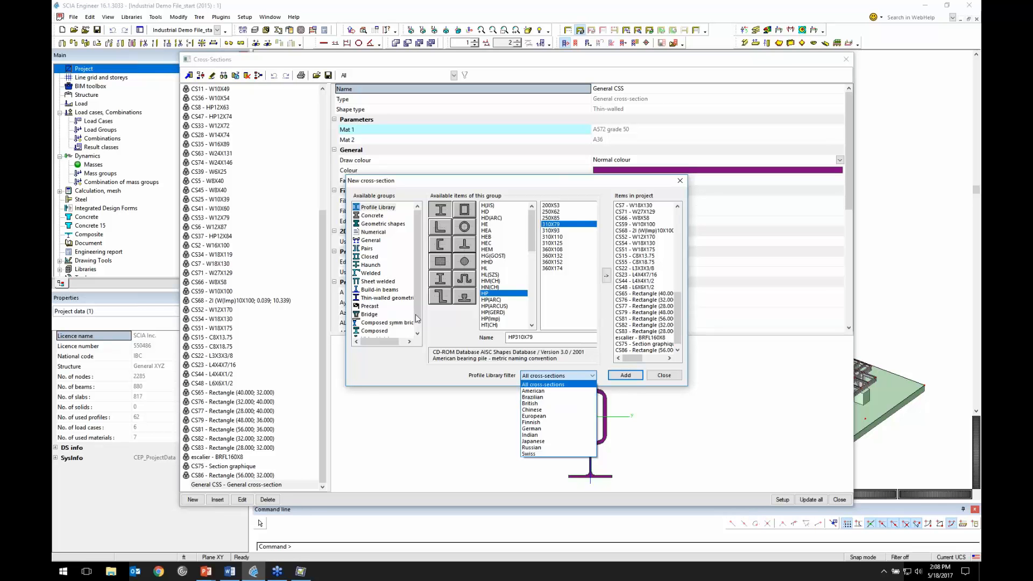
Examine the shapes offered in the Pairs, Closed, Haunch, Welded, Sheet welded and Thin-walled geometric cross-section groups.
{"action": "left_click", "coordinate": [374, 254]}
{"action": "left_click", "coordinate": [370, 250]}
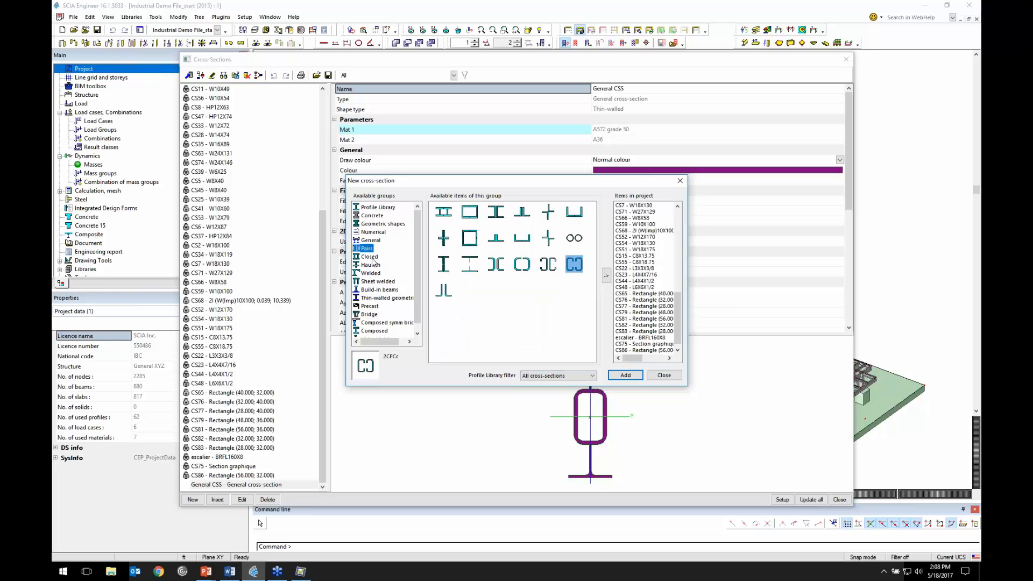
{"action": "left_click", "coordinate": [373, 257]}
{"action": "left_click", "coordinate": [375, 265]}
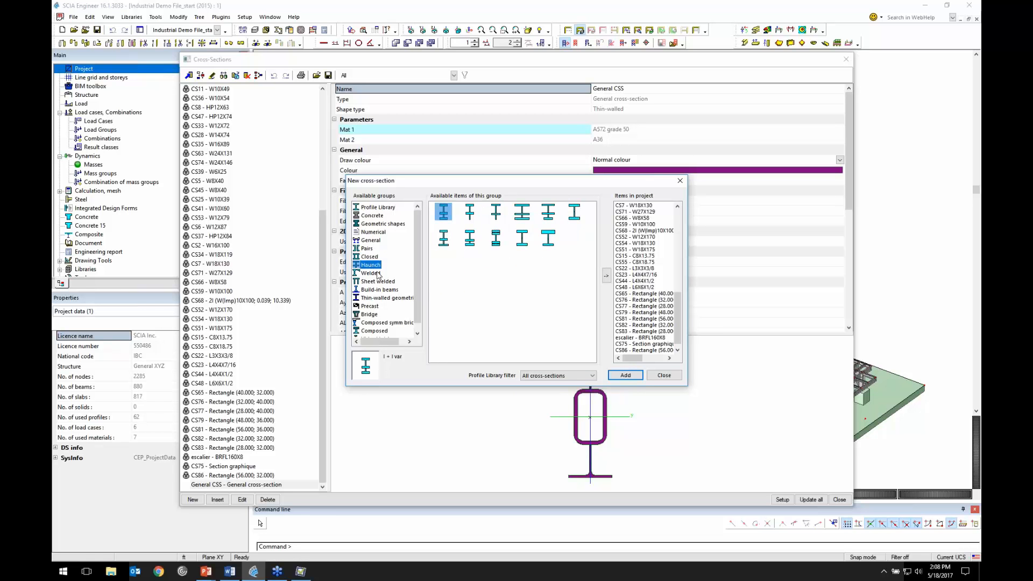
{"action": "left_click", "coordinate": [378, 273]}
{"action": "left_click", "coordinate": [379, 281]}
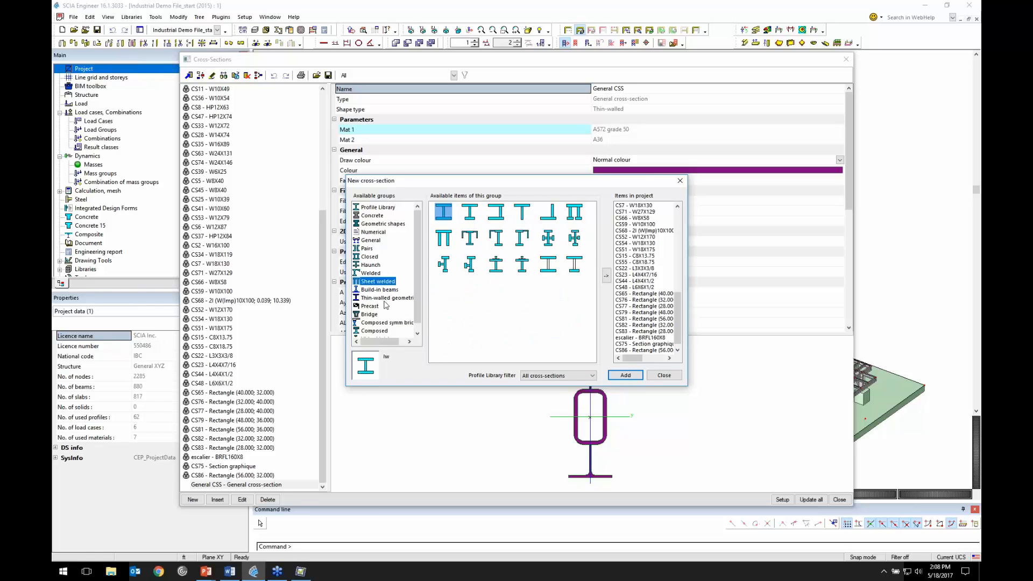
{"action": "left_click", "coordinate": [385, 297]}
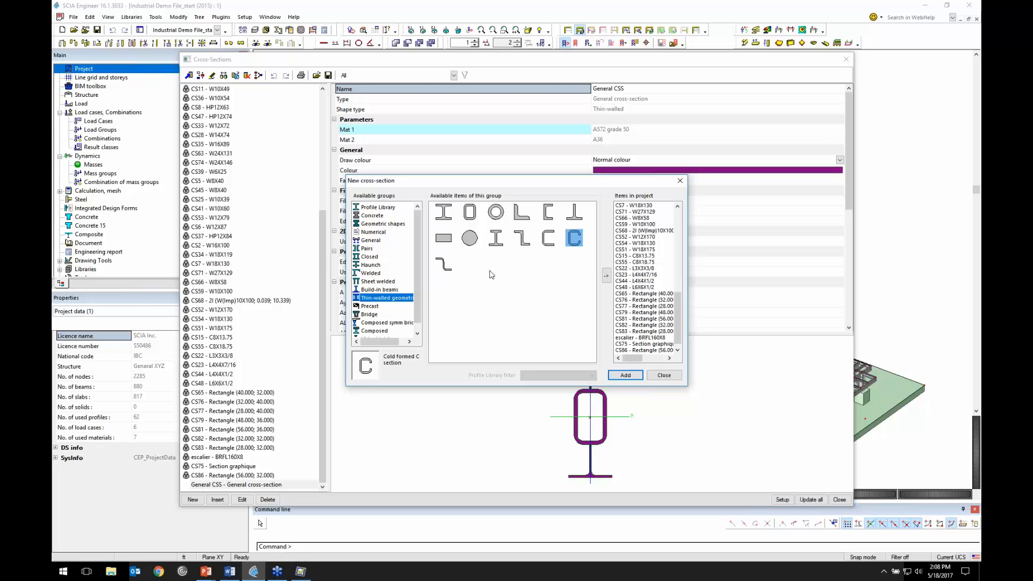
Open the editor for a General cross-section, review its polygon, thin-walled, library and DXF/DWG input options, and close it.
{"action": "left_click", "coordinate": [376, 240]}
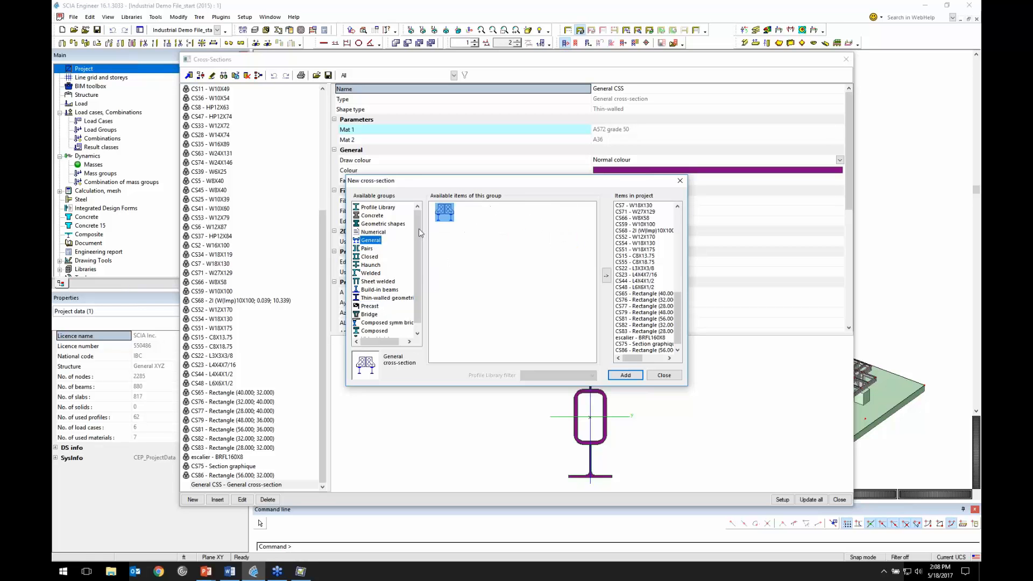
{"action": "double_click", "coordinate": [451, 222]}
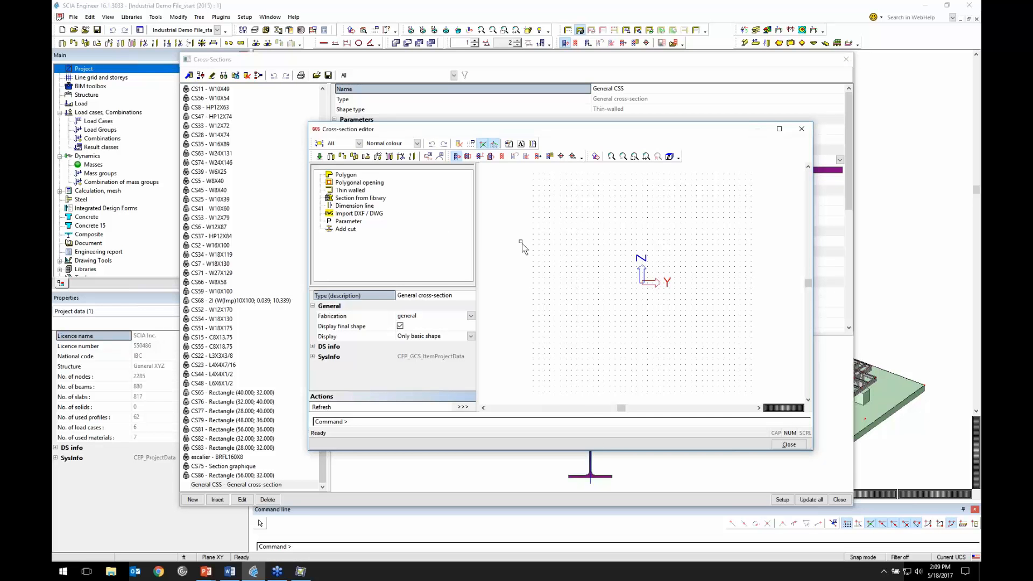
{"action": "left_click", "coordinate": [365, 175]}
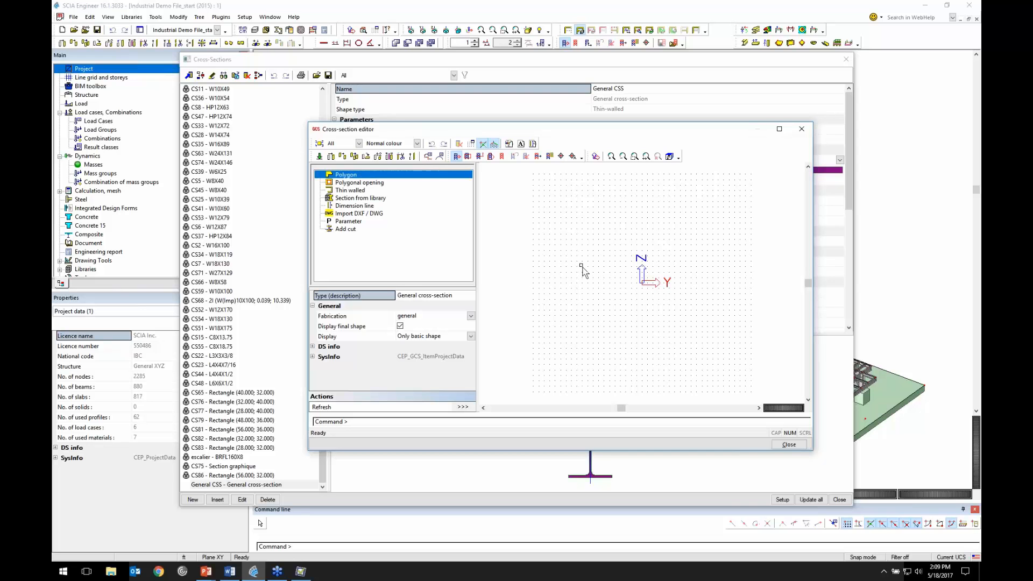
{"action": "left_click", "coordinate": [368, 190]}
{"action": "left_click", "coordinate": [379, 199]}
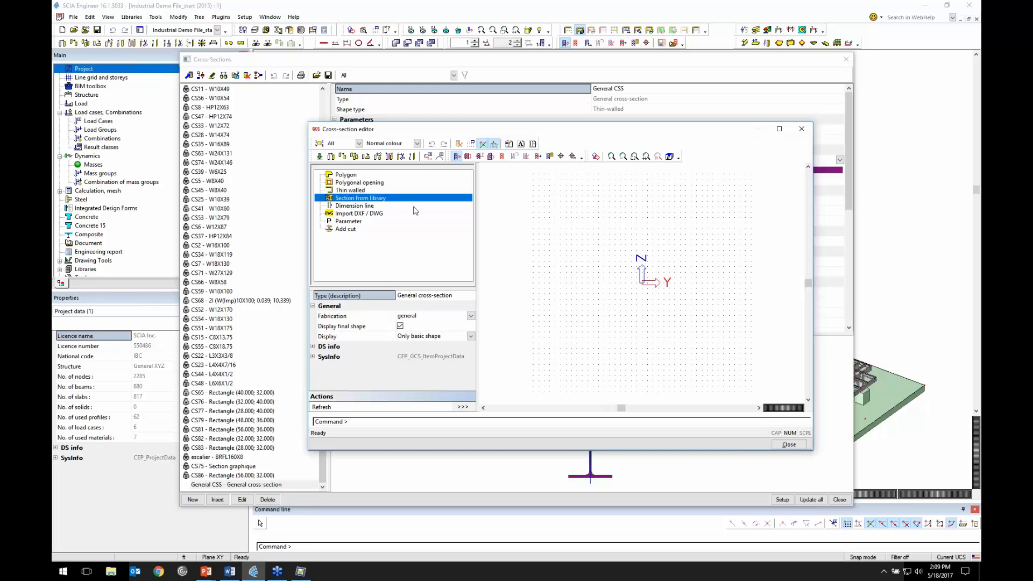
{"action": "left_click", "coordinate": [412, 214]}
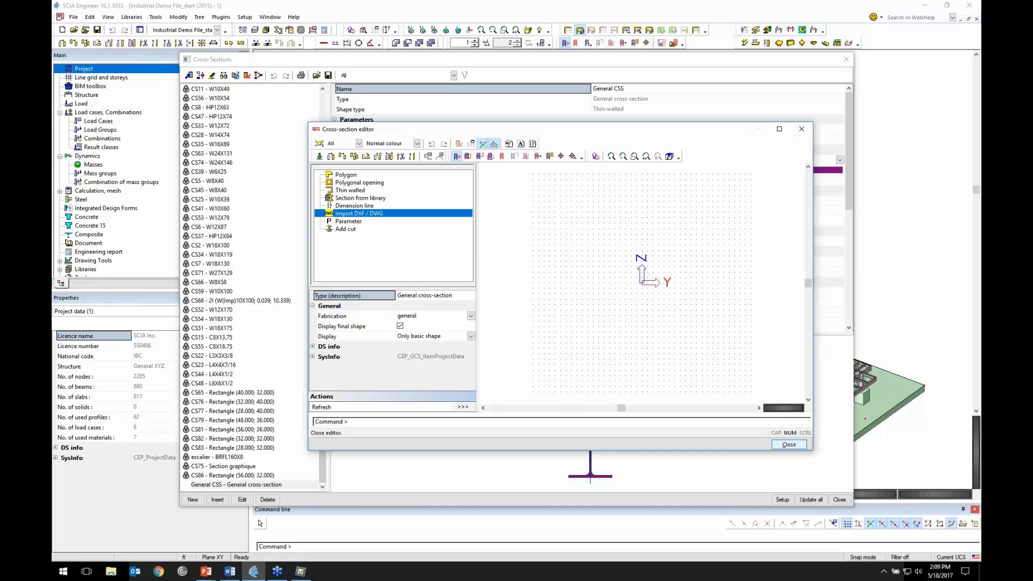
{"action": "left_click", "coordinate": [788, 445]}
{"action": "left_click", "coordinate": [624, 375]}
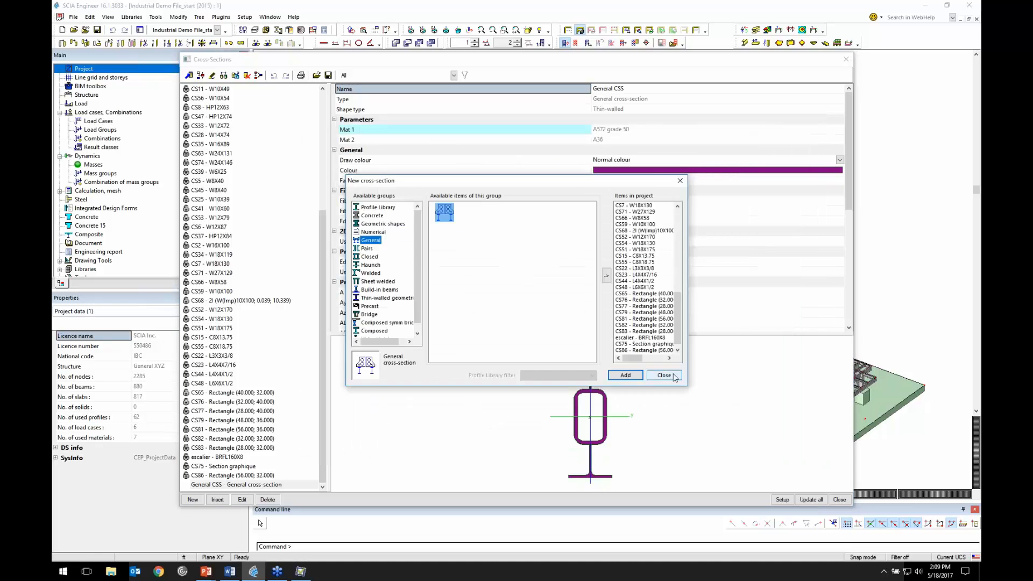
Open the General CSS cross-section for editing and inspect its 2D FEM analysis option.
{"action": "left_click", "coordinate": [242, 484]}
{"action": "left_click", "coordinate": [242, 500]}
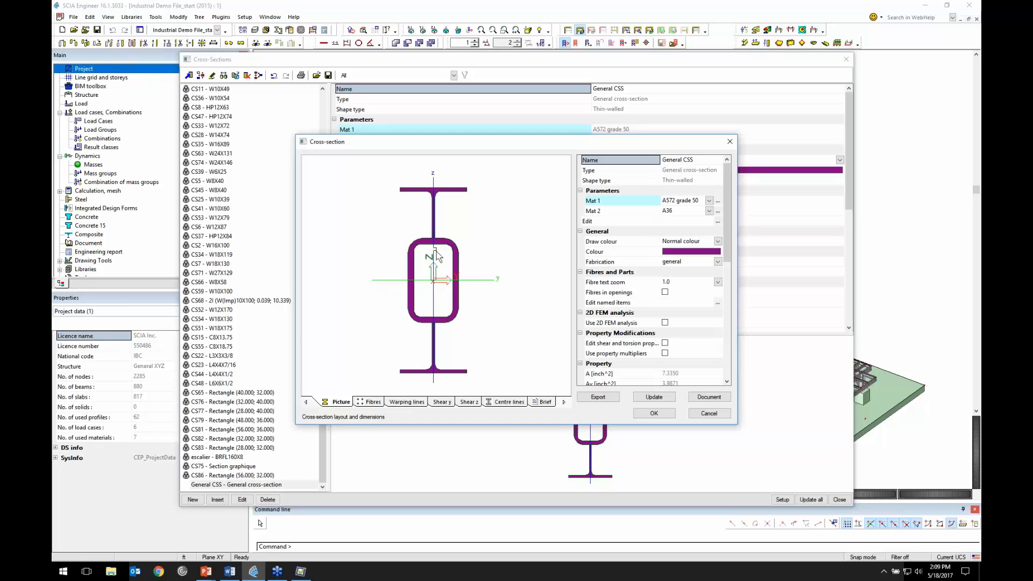
{"action": "left_click_drag", "start_coordinate": [721, 237], "coordinate": [740, 223]}
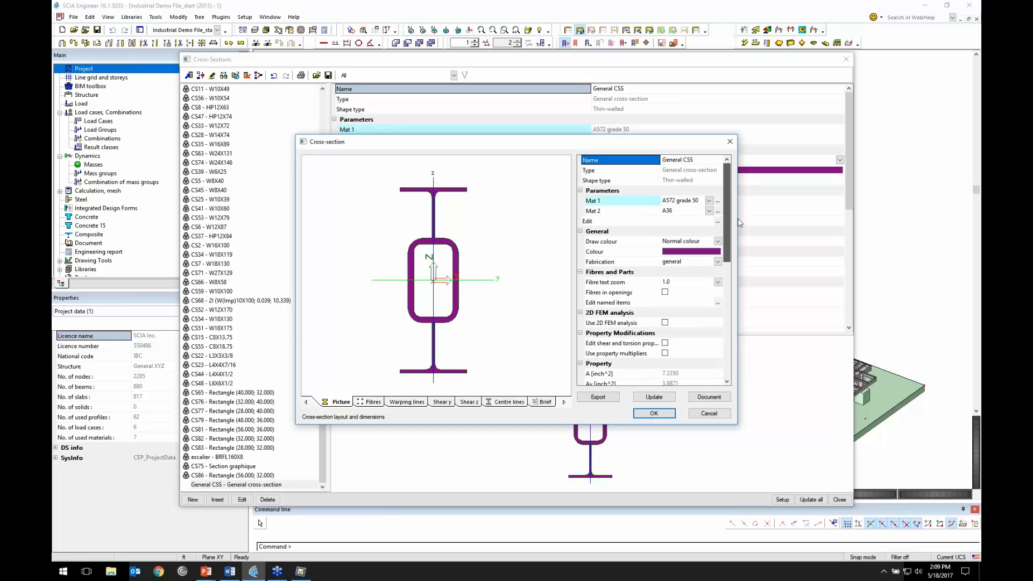
{"action": "left_click", "coordinate": [622, 322]}
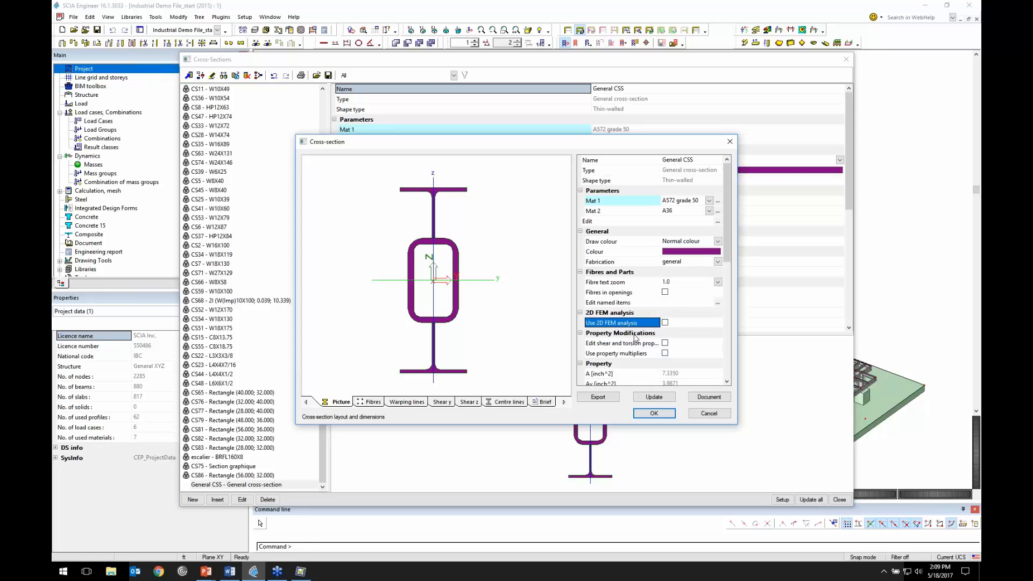
Review the General CSS section's diagram views and calculated properties, and close the cross-section library without changes.
{"action": "left_click", "coordinate": [403, 403]}
{"action": "left_click", "coordinate": [442, 402]}
{"action": "left_click", "coordinate": [469, 401]}
{"action": "left_click", "coordinate": [500, 402]}
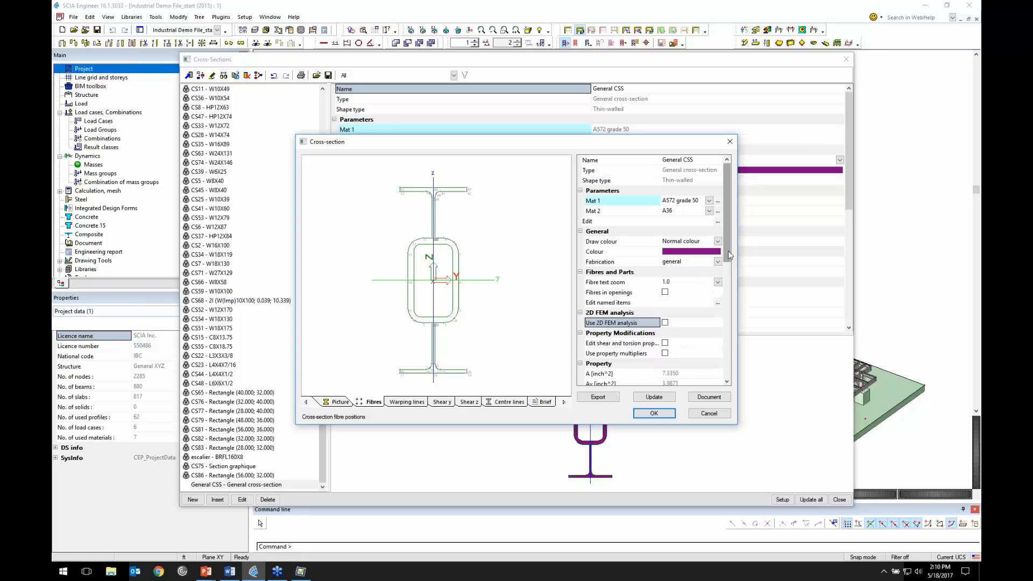
{"action": "scroll", "coordinate": [715, 322], "scroll_direction": "down", "scroll_amount": 5}
{"action": "scroll", "coordinate": [715, 322], "scroll_direction": "down", "scroll_amount": 3}
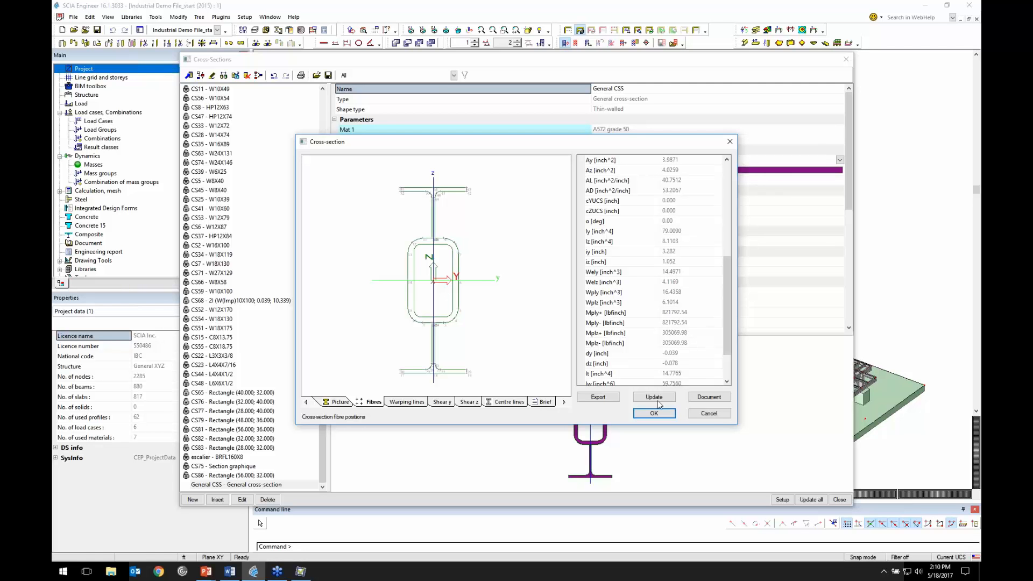
{"action": "left_click", "coordinate": [690, 412]}
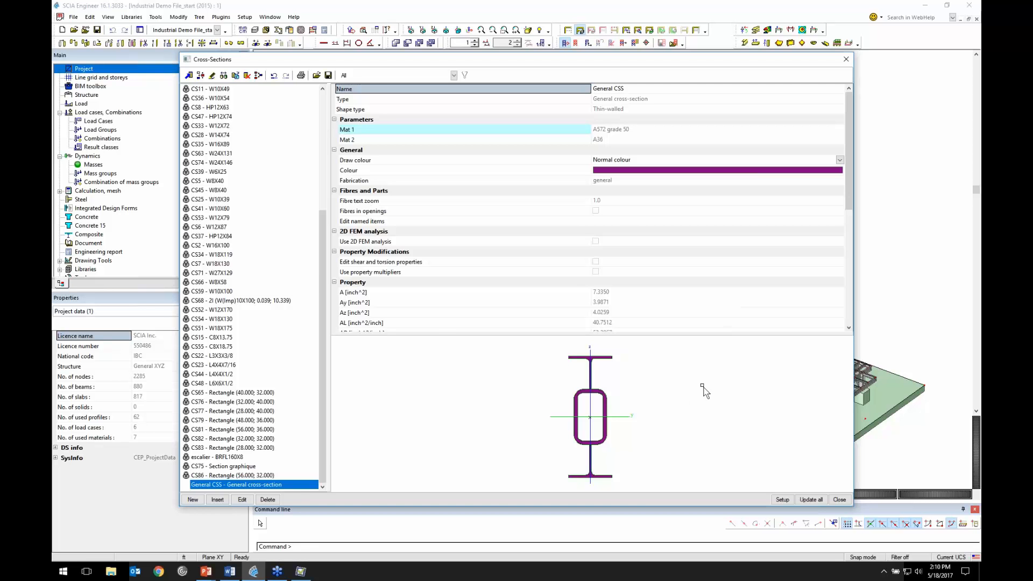
{"action": "left_click", "coordinate": [846, 59]}
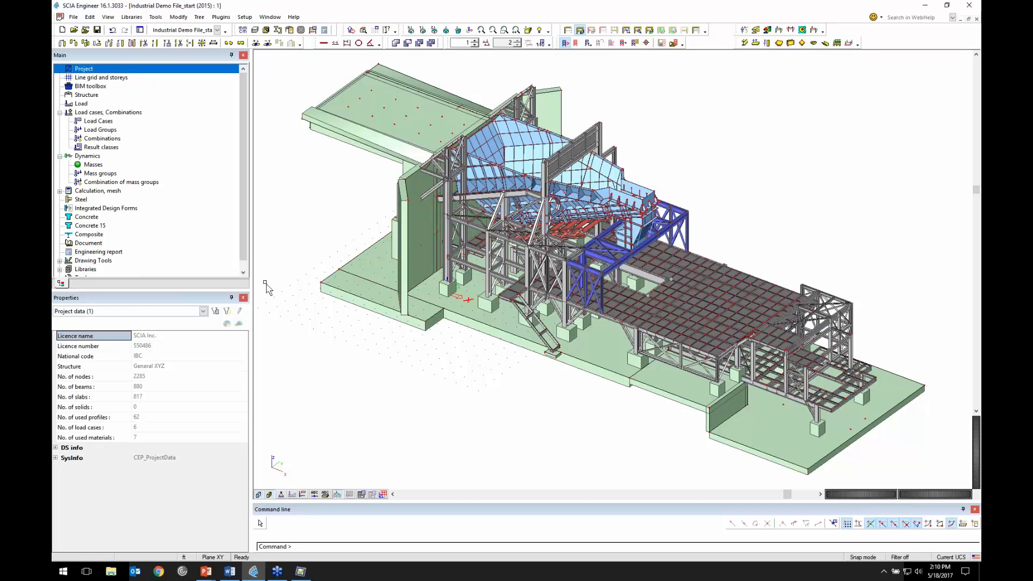
Open the Structure tools and expand the 1D Member and 2D Member types.
{"action": "left_click", "coordinate": [89, 96]}
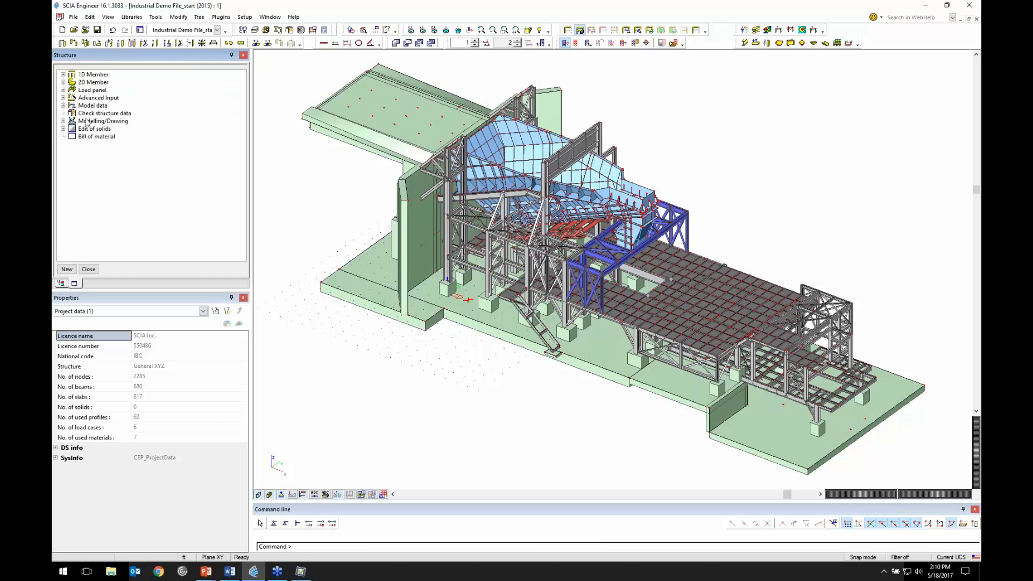
{"action": "left_click", "coordinate": [63, 74]}
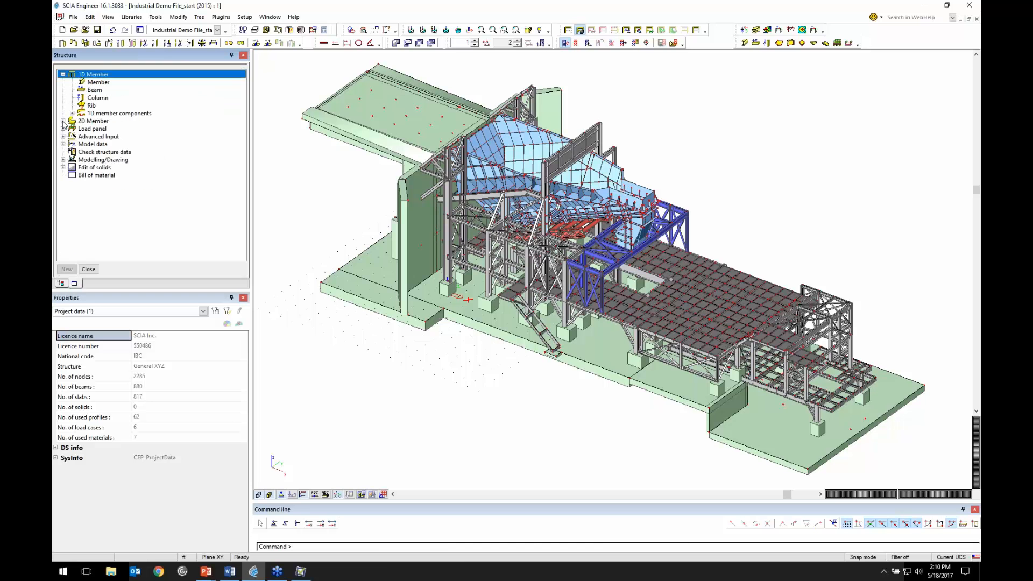
{"action": "double_click", "coordinate": [66, 121]}
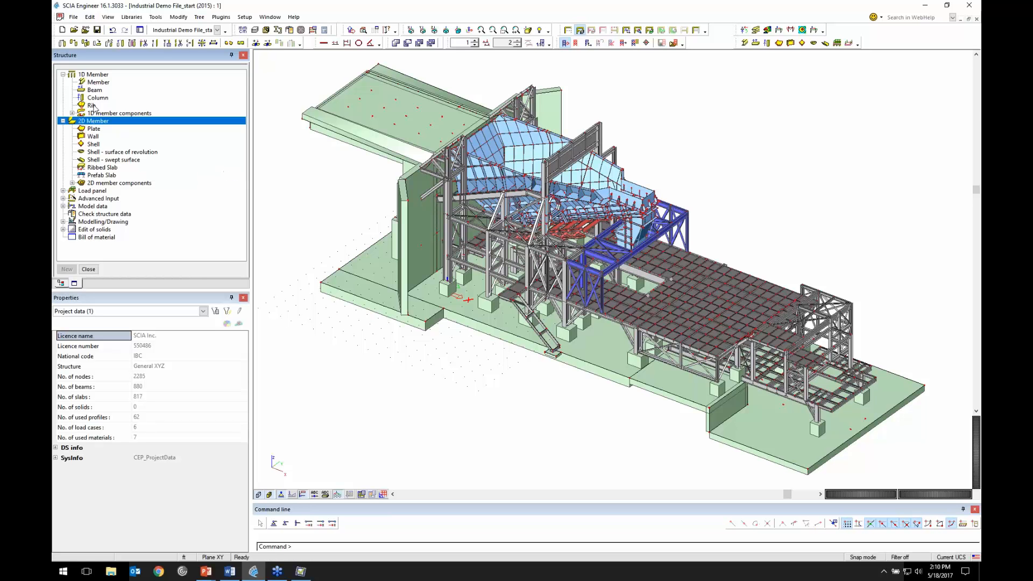
View the settings of a new 1D member and cancel its creation.
{"action": "double_click", "coordinate": [97, 83]}
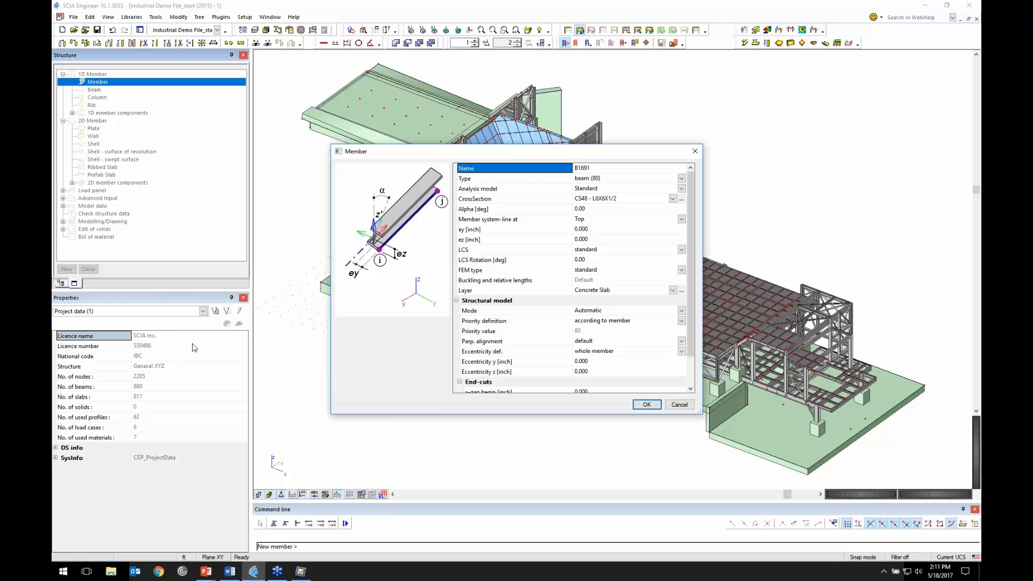
{"action": "left_click", "coordinate": [676, 407]}
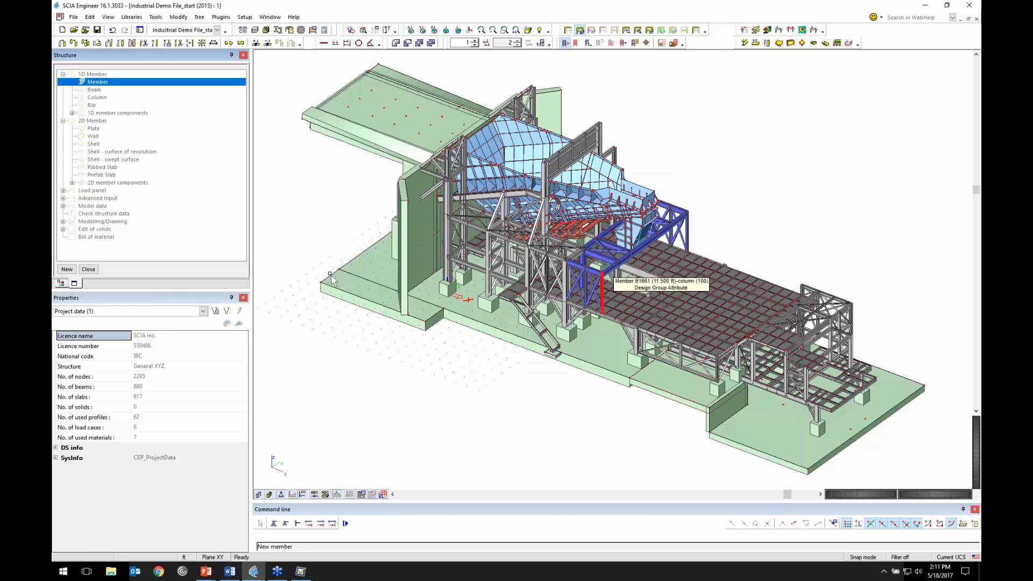
Start a new column and set its member system-line to Centre.
{"action": "double_click", "coordinate": [97, 98]}
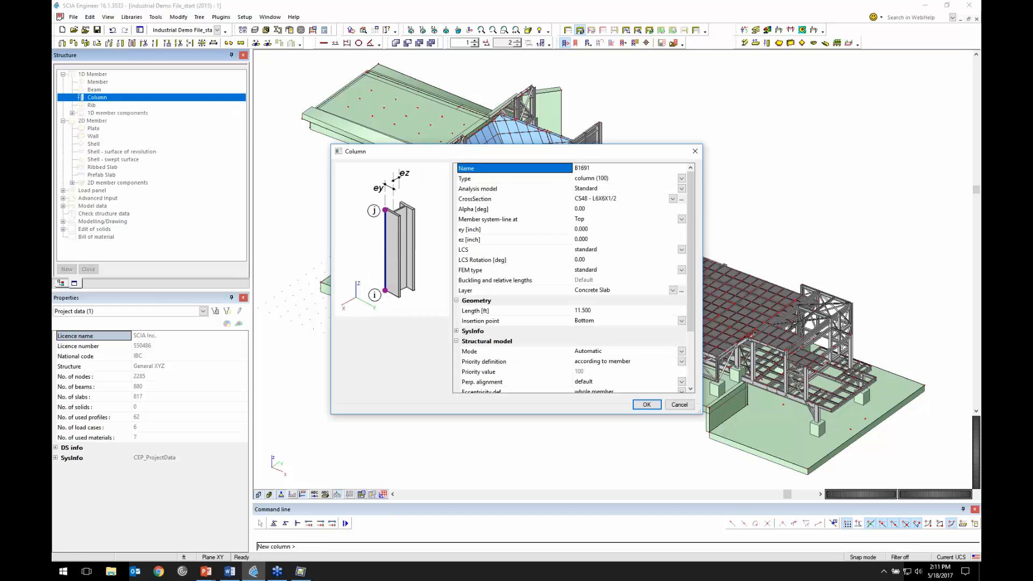
{"action": "left_click", "coordinate": [608, 220]}
{"action": "left_click", "coordinate": [607, 229]}
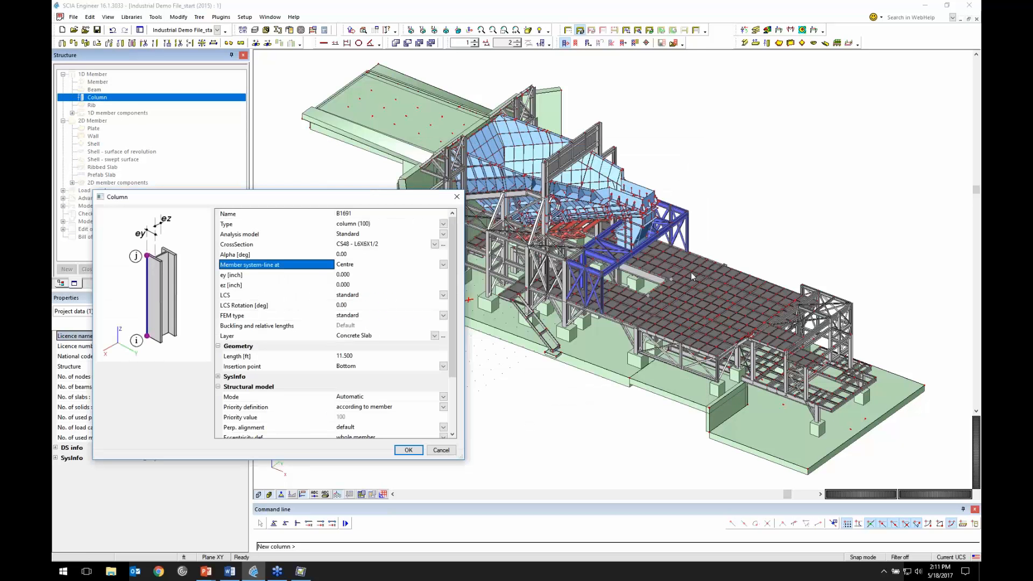
{"action": "key", "text": "alt+Tab"}
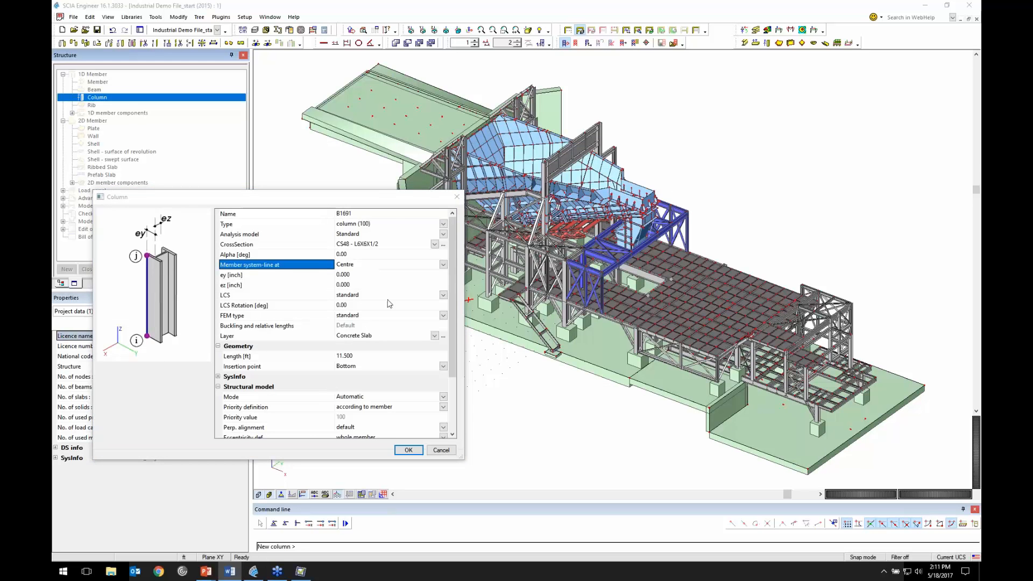
Assign cross-section CS5 - W8X40 to the new column, keep its length at 11.5 ft and accept the settings.
{"action": "left_click", "coordinate": [415, 244]}
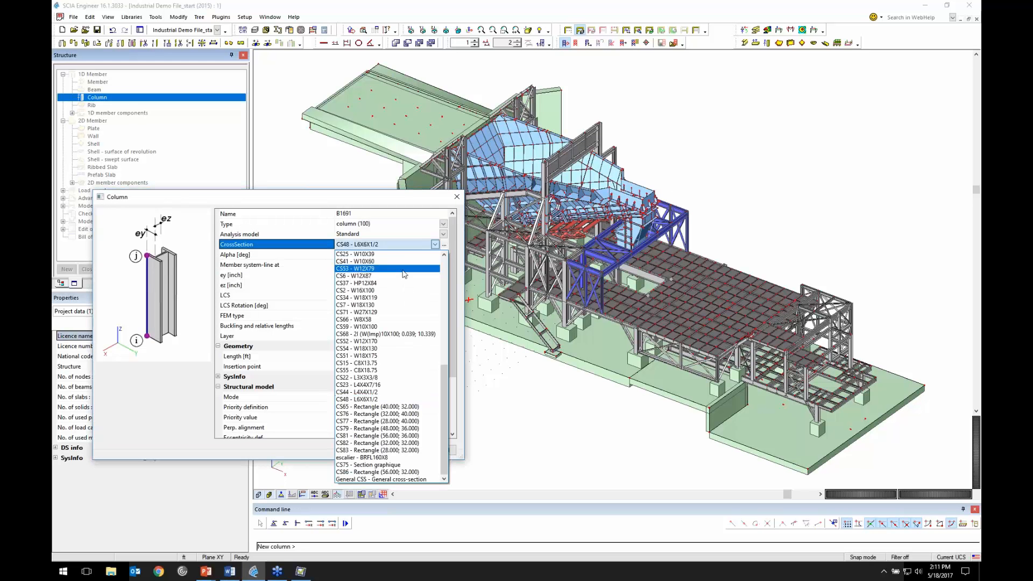
{"action": "scroll", "coordinate": [404, 263], "scroll_direction": "up", "scroll_amount": 1}
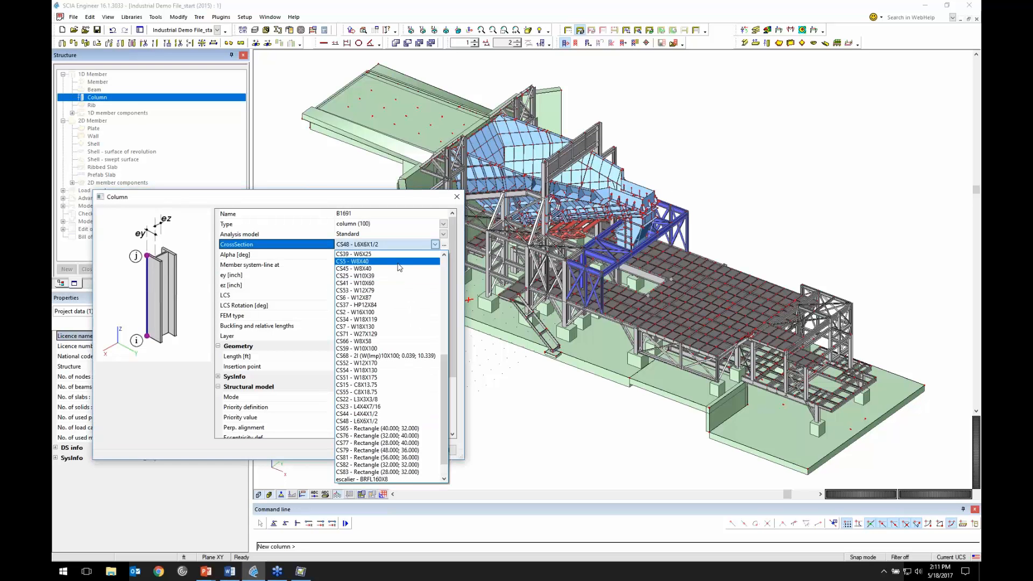
{"action": "left_click", "coordinate": [397, 262]}
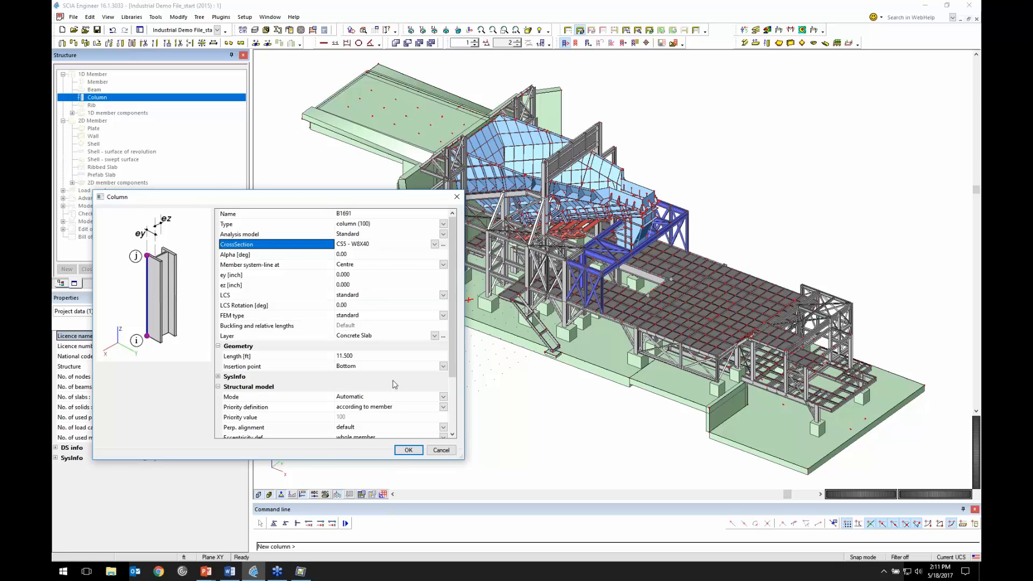
{"action": "left_click", "coordinate": [380, 335]}
{"action": "left_click", "coordinate": [380, 340]}
{"action": "left_click", "coordinate": [374, 357]}
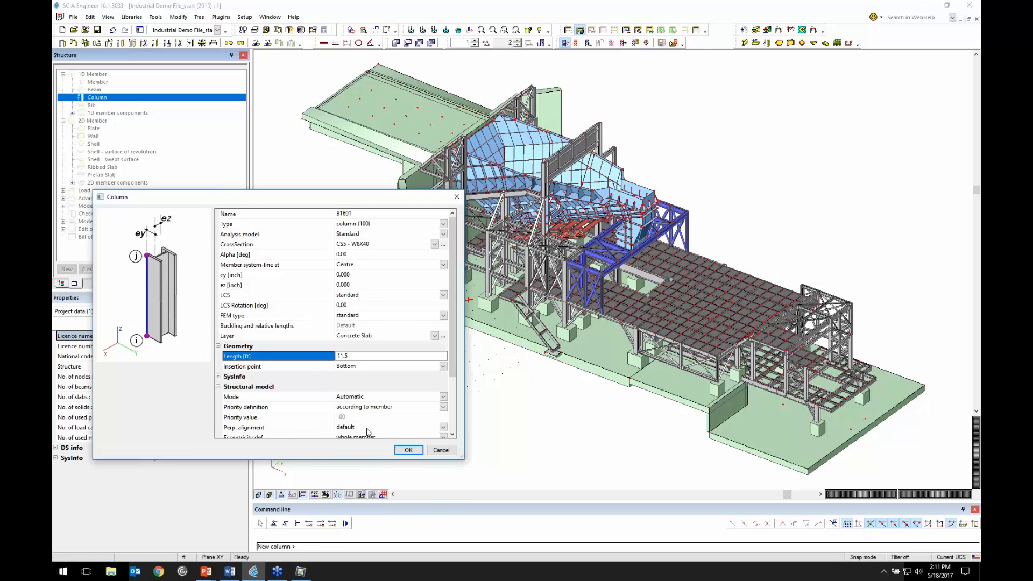
{"action": "left_click", "coordinate": [400, 455]}
Review the cursor snap settings, including the N-ths points on line-curve option, and close them unchanged.
{"action": "scroll", "coordinate": [640, 301], "scroll_direction": "up", "scroll_amount": 2}
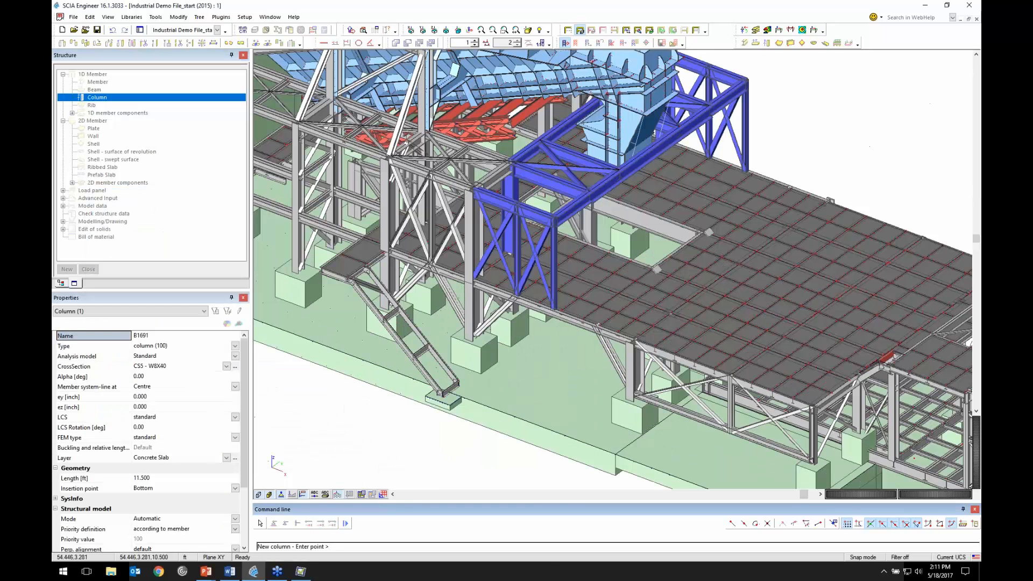
{"action": "scroll", "coordinate": [638, 320], "scroll_direction": "up", "scroll_amount": 3}
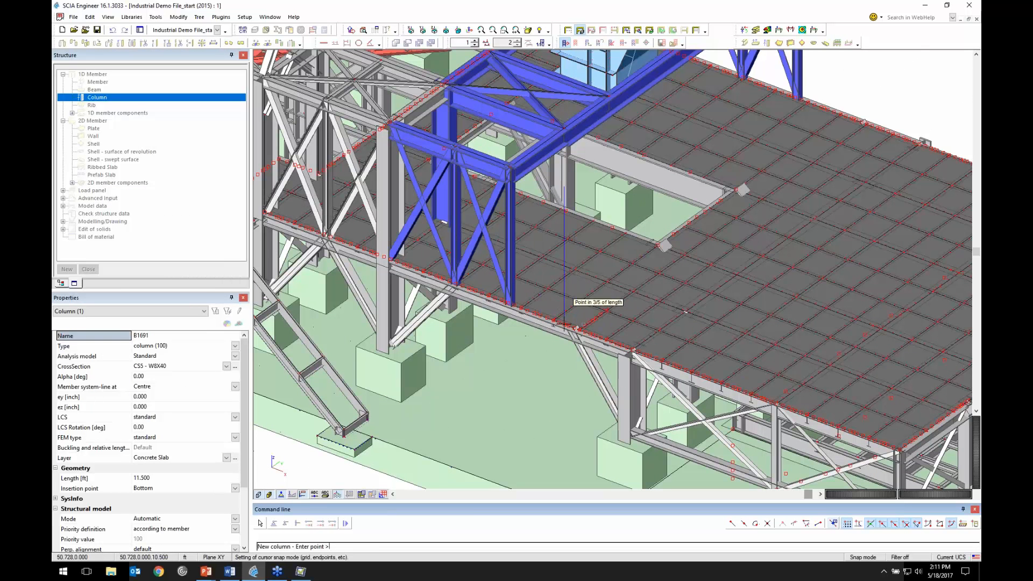
{"action": "left_click", "coordinate": [833, 524]}
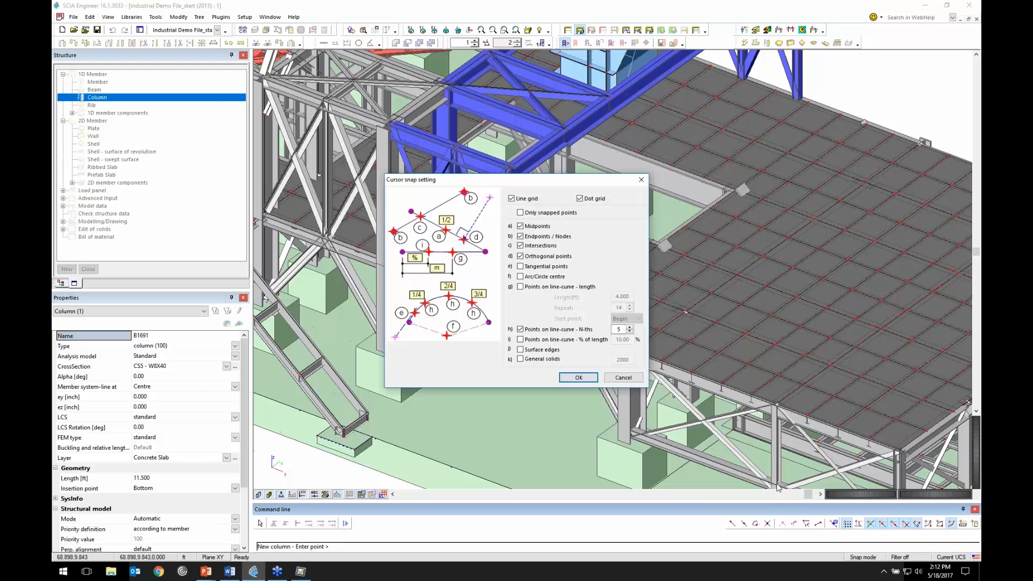
{"action": "left_click", "coordinate": [558, 330]}
{"action": "left_click", "coordinate": [572, 379]}
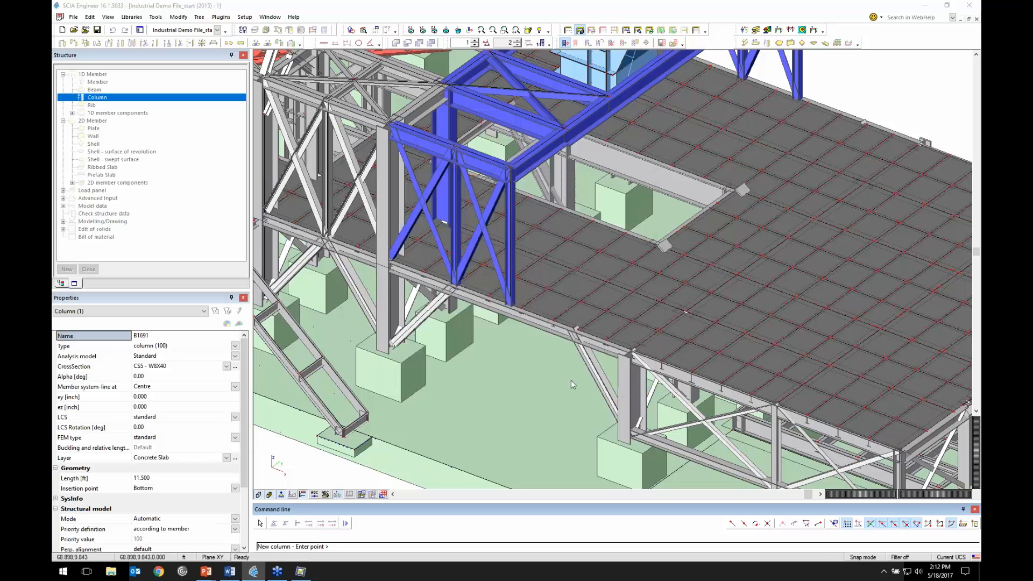
Place four columns in a row across the grated floor beside the blue frame, finish placement and clear the selection.
{"action": "left_click", "coordinate": [579, 329]}
{"action": "left_click", "coordinate": [658, 273]}
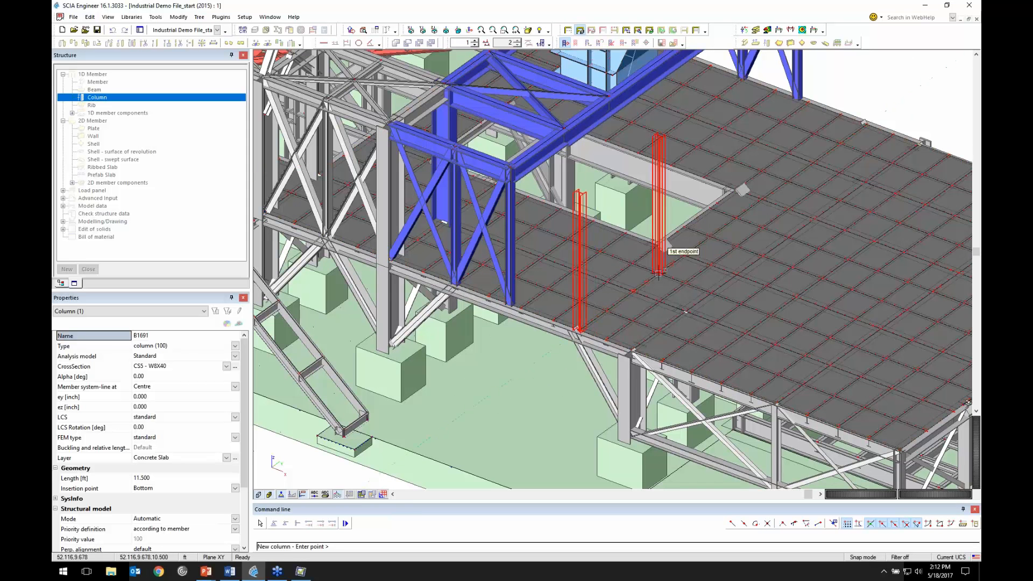
{"action": "left_click", "coordinate": [787, 182]}
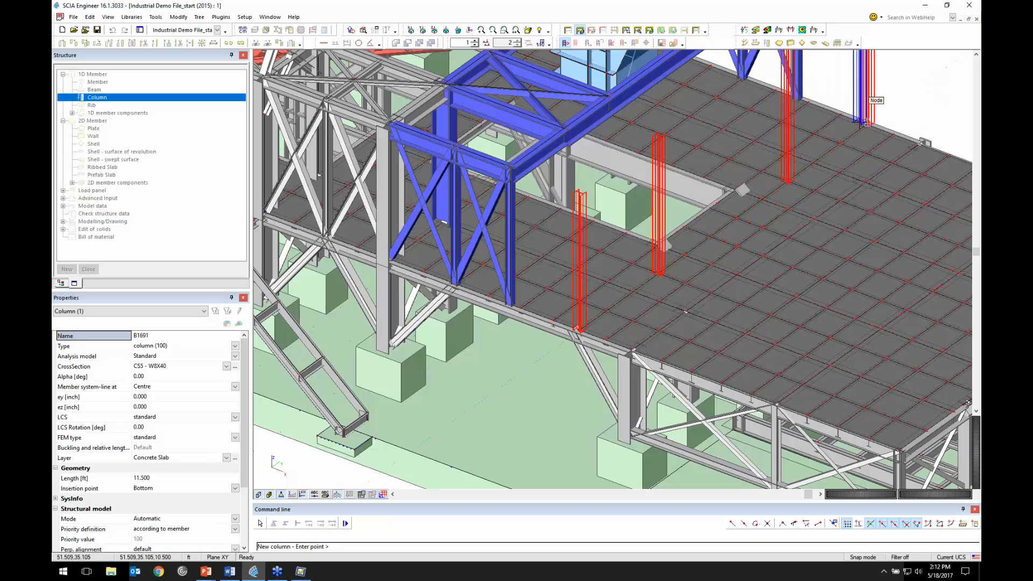
{"action": "left_click", "coordinate": [788, 181]}
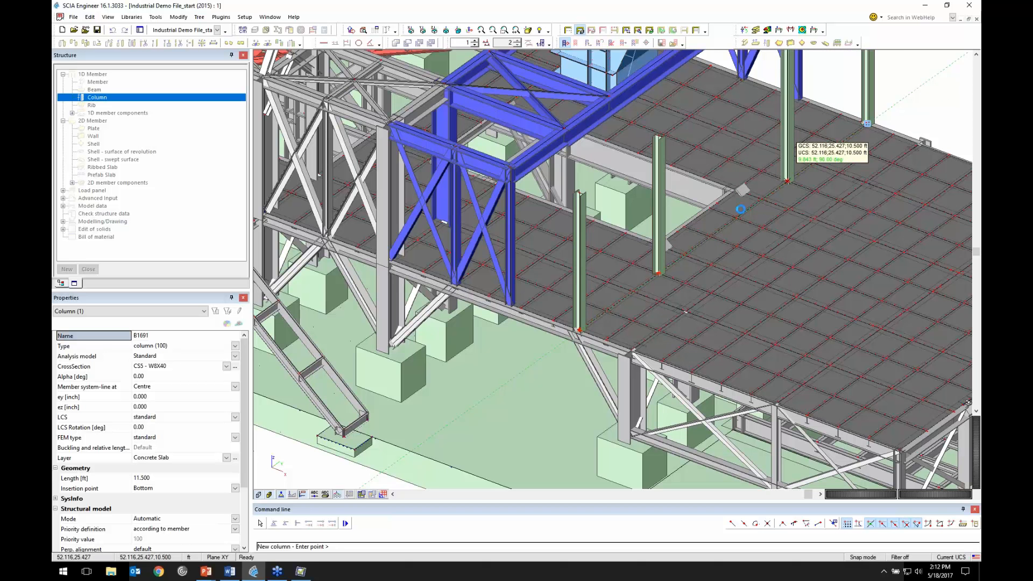
{"action": "key", "text": "Escape"}
{"action": "scroll", "coordinate": [634, 273], "scroll_direction": "down", "scroll_amount": 5}
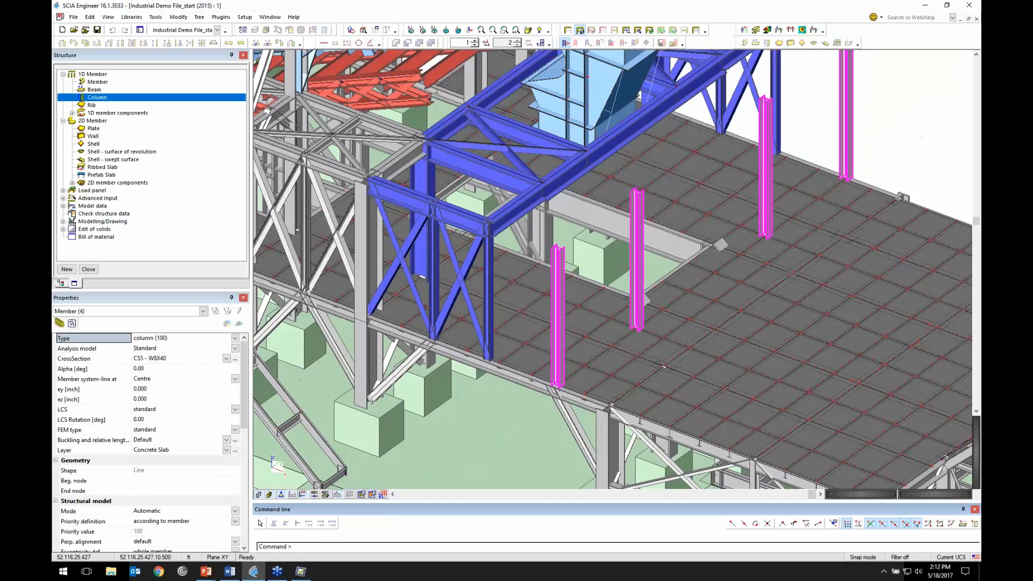
{"action": "key", "text": "Escape"}
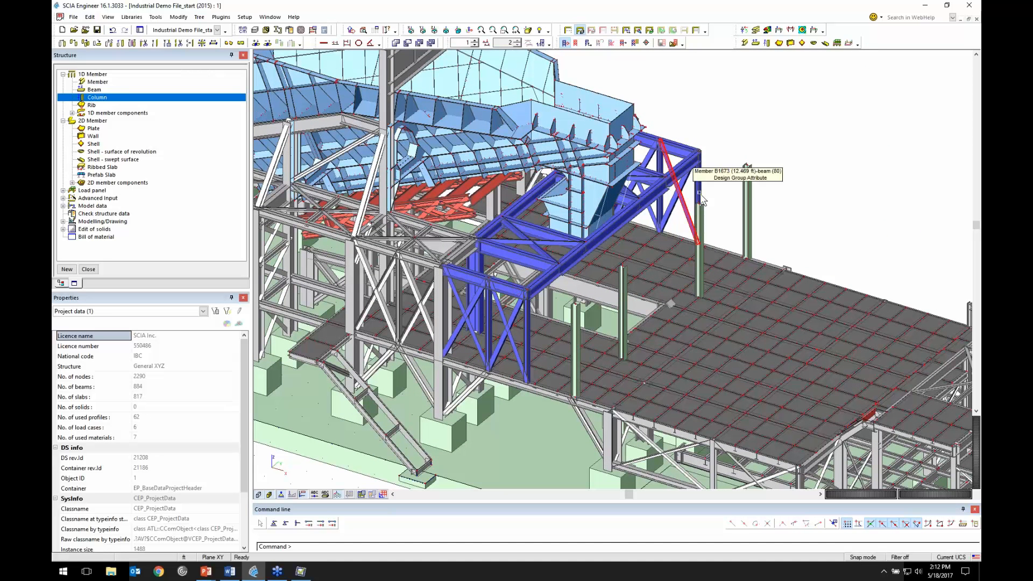
Start a new 1D member with cross-section CS19 - W12X22 and accept its settings.
{"action": "double_click", "coordinate": [97, 82]}
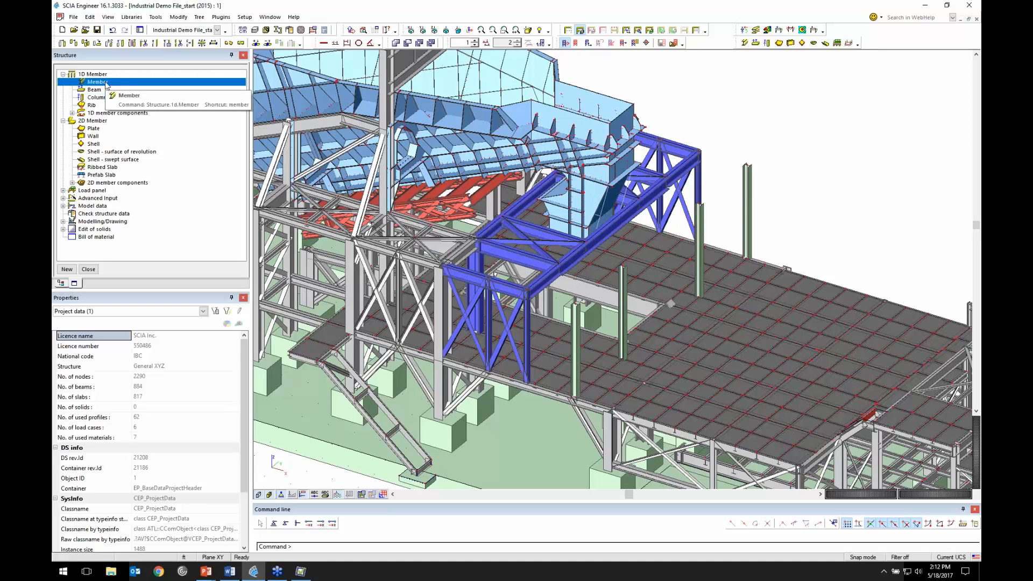
{"action": "left_click", "coordinate": [591, 198]}
{"action": "left_click", "coordinate": [597, 198]}
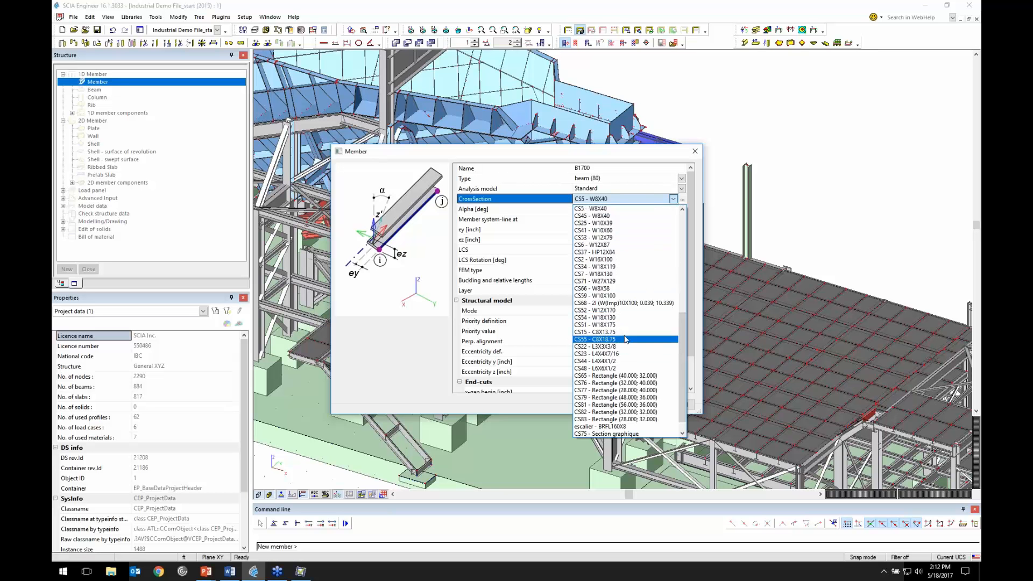
{"action": "scroll", "coordinate": [623, 313], "scroll_direction": "up", "scroll_amount": 5}
{"action": "scroll", "coordinate": [623, 314], "scroll_direction": "up", "scroll_amount": 5}
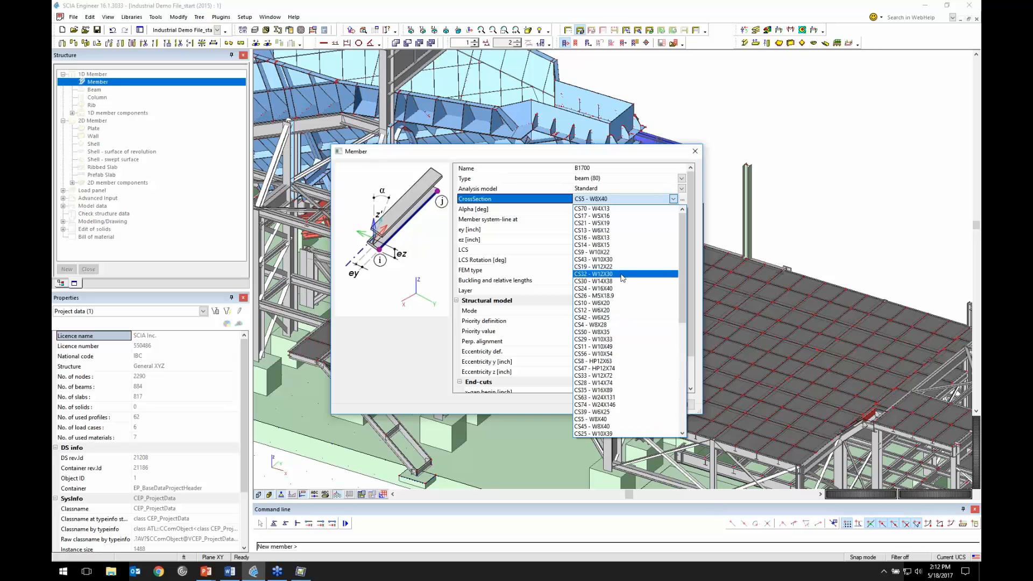
{"action": "left_click", "coordinate": [636, 266]}
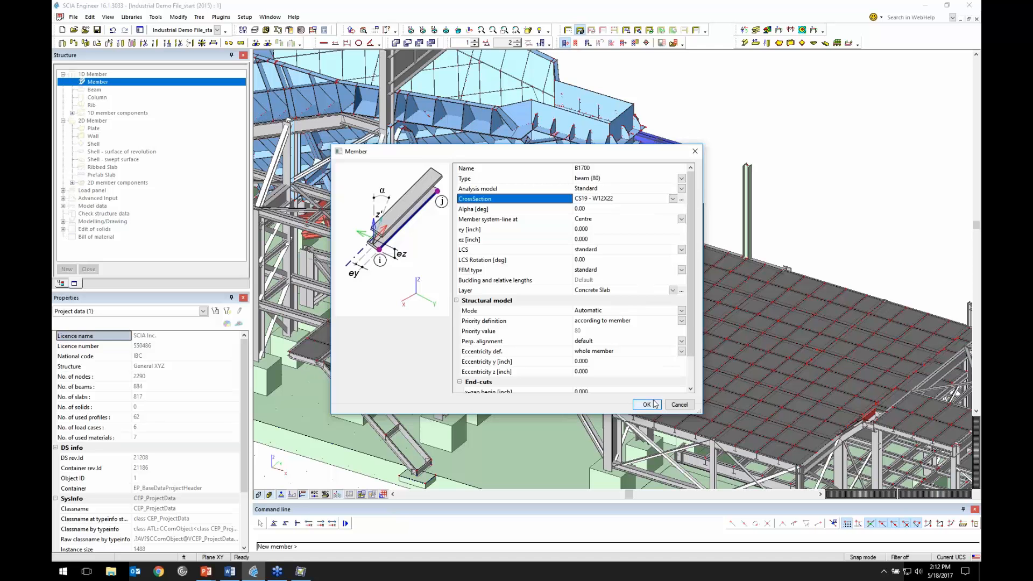
{"action": "left_click", "coordinate": [646, 404]}
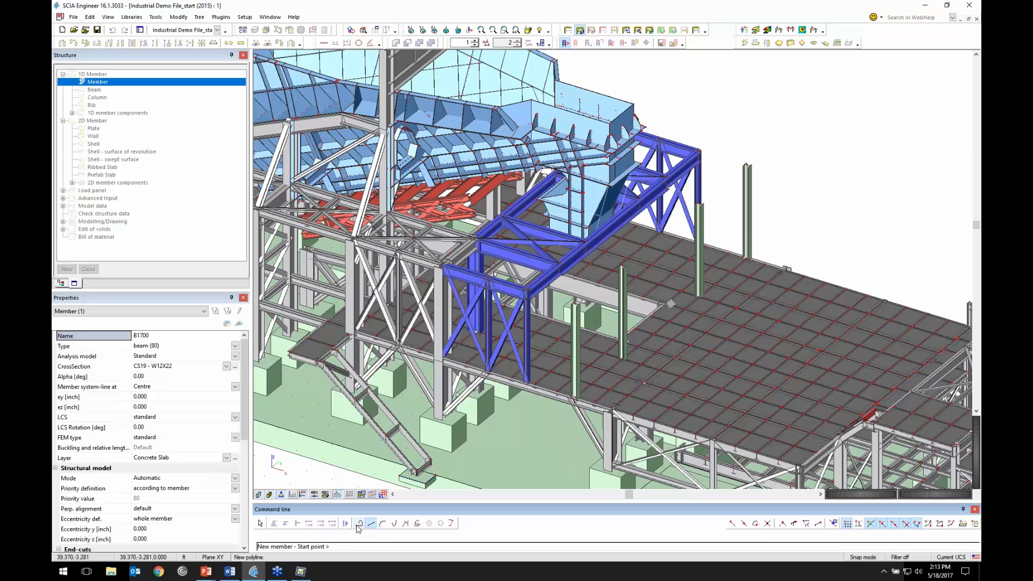
Draw a beam from the blue frame's far corner to the farthest column top, and another to the adjacent column top.
{"action": "left_click", "coordinate": [698, 149]}
{"action": "left_click", "coordinate": [748, 166]}
{"action": "scroll", "coordinate": [713, 169], "scroll_direction": "up", "scroll_amount": 3}
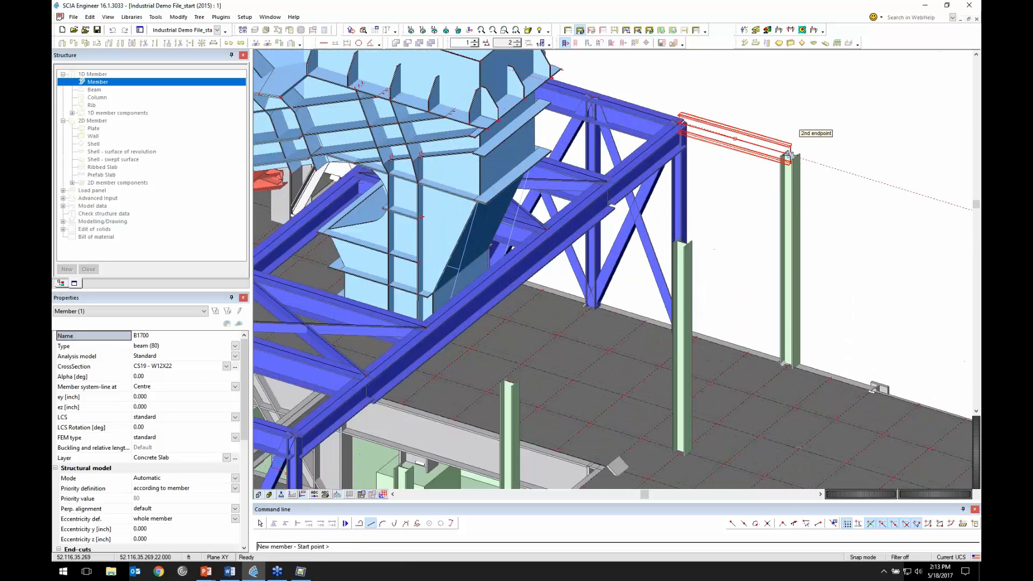
{"action": "left_click", "coordinate": [789, 155]}
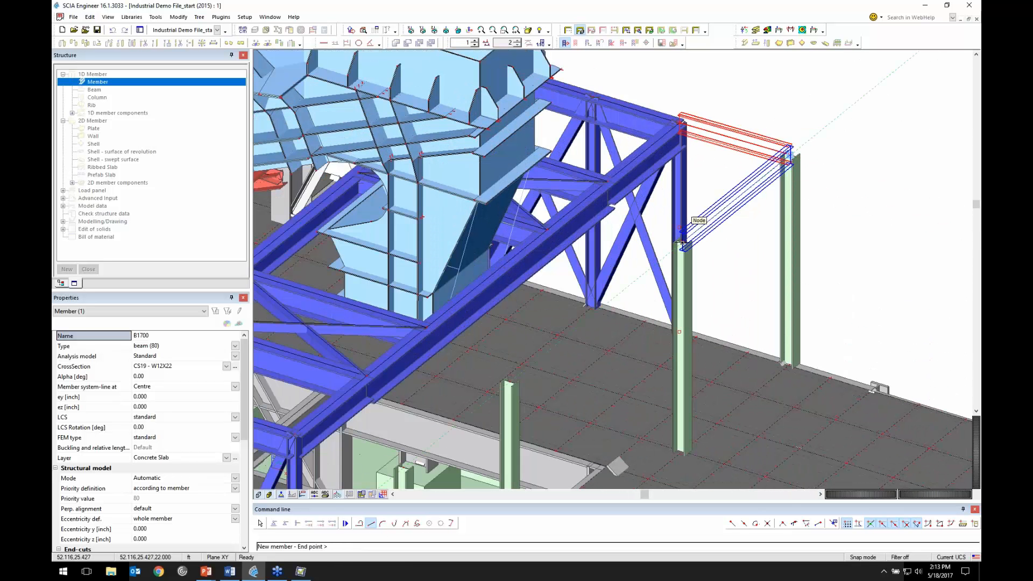
{"action": "left_click", "coordinate": [682, 243]}
Connect the two middle column tops with a beam and tie each of them perpendicularly to the blue frame.
{"action": "right_click_drag", "start_coordinate": [684, 244], "coordinate": [726, 245], "text": "ctrl"}
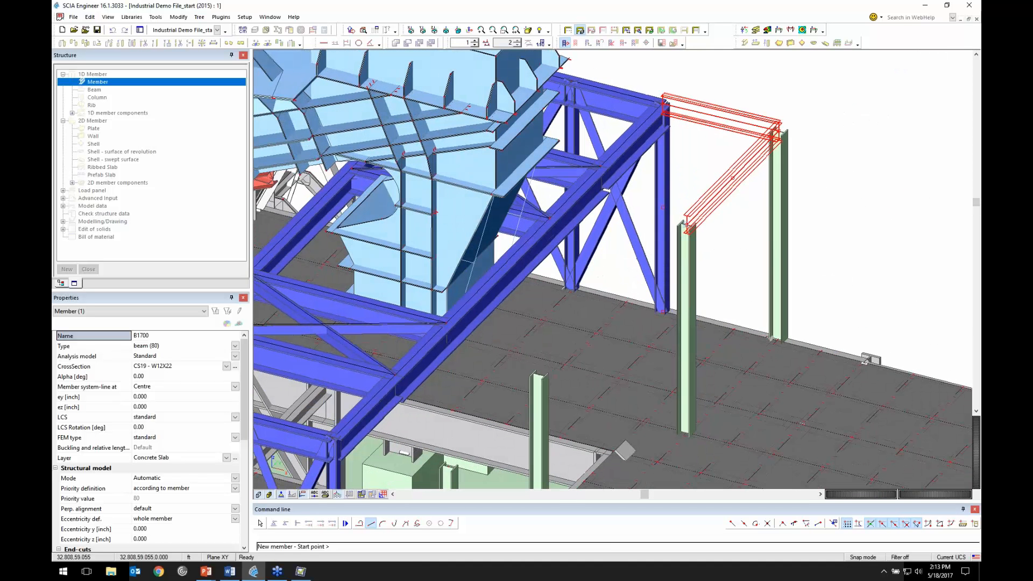
{"action": "left_click", "coordinate": [686, 225]}
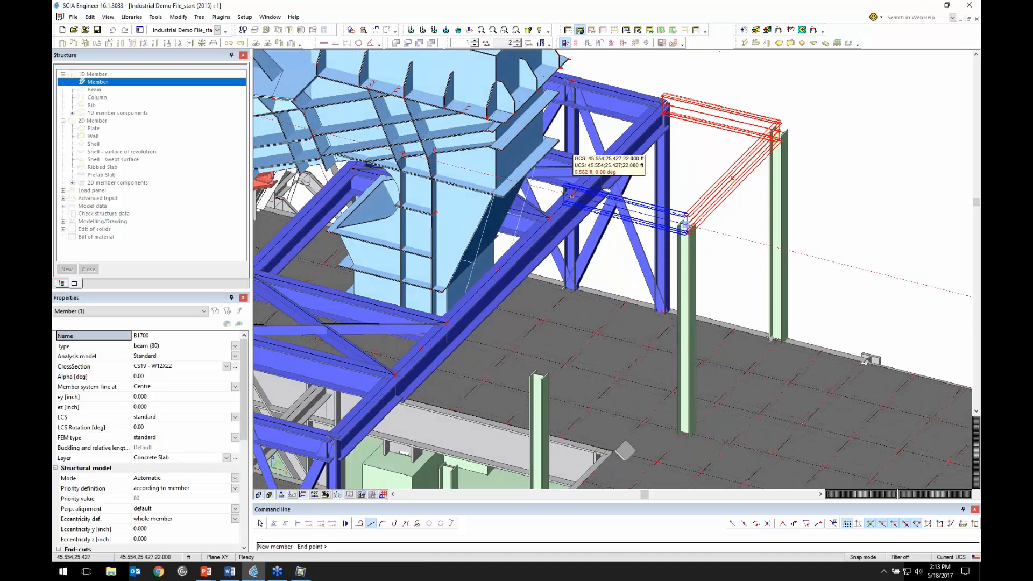
{"action": "left_click", "coordinate": [572, 196]}
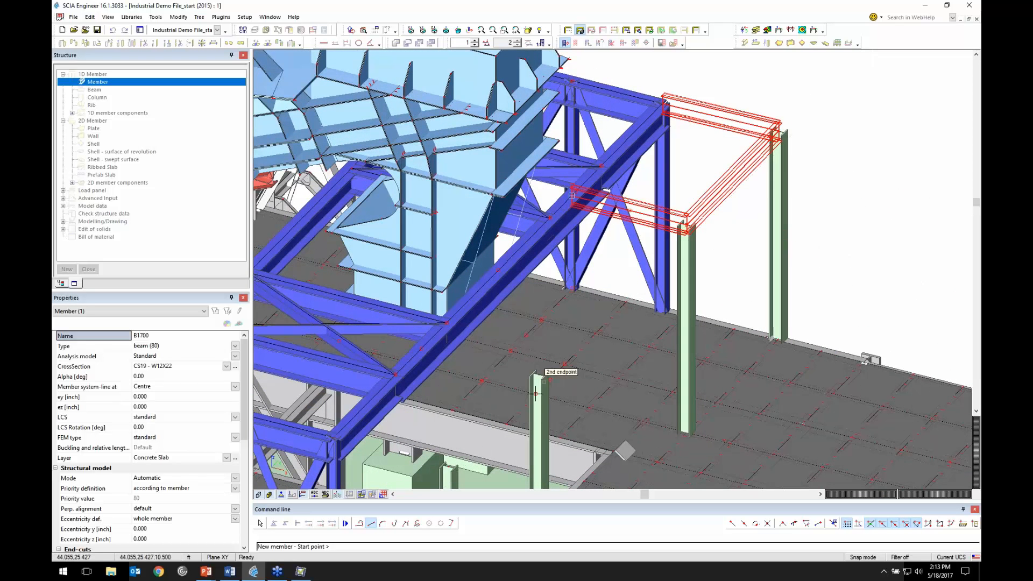
{"action": "left_click", "coordinate": [538, 375]}
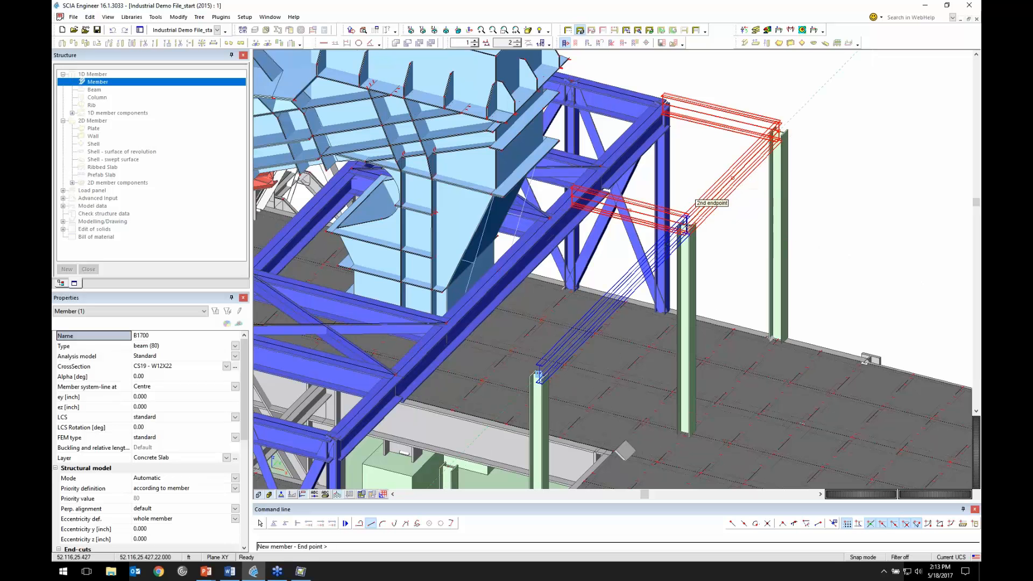
{"action": "left_click", "coordinate": [686, 225]}
{"action": "left_click", "coordinate": [538, 378]}
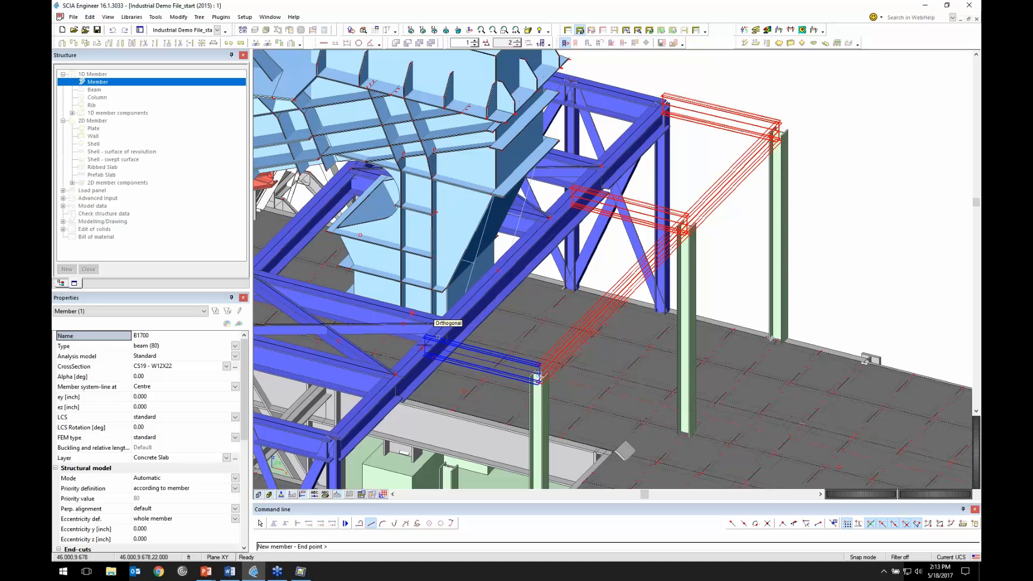
{"action": "left_click", "coordinate": [424, 346]}
Draw a beam from the blue frame's near corner to the nearest column top, link it to the adjacent column and finish input.
{"action": "middle_click_drag", "start_coordinate": [511, 313], "coordinate": [697, 136]}
{"action": "left_click", "coordinate": [520, 263]}
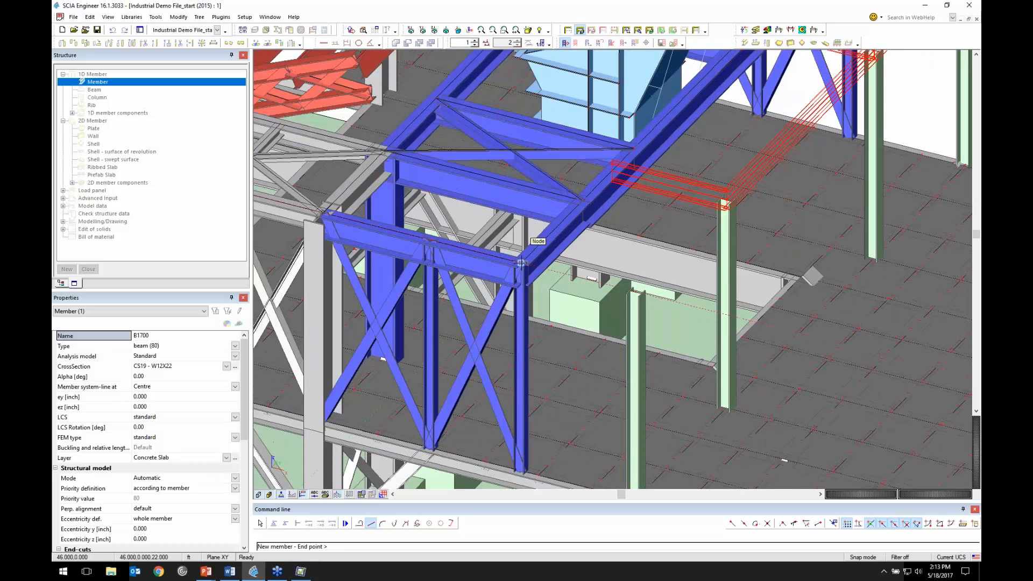
{"action": "left_click", "coordinate": [636, 291]}
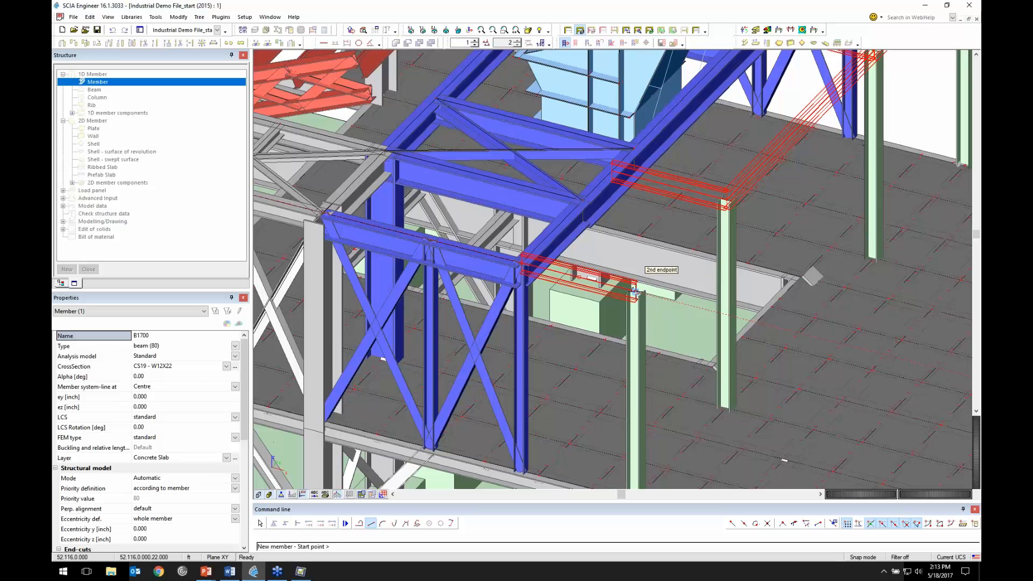
{"action": "left_click", "coordinate": [636, 291]}
{"action": "left_click", "coordinate": [727, 200]}
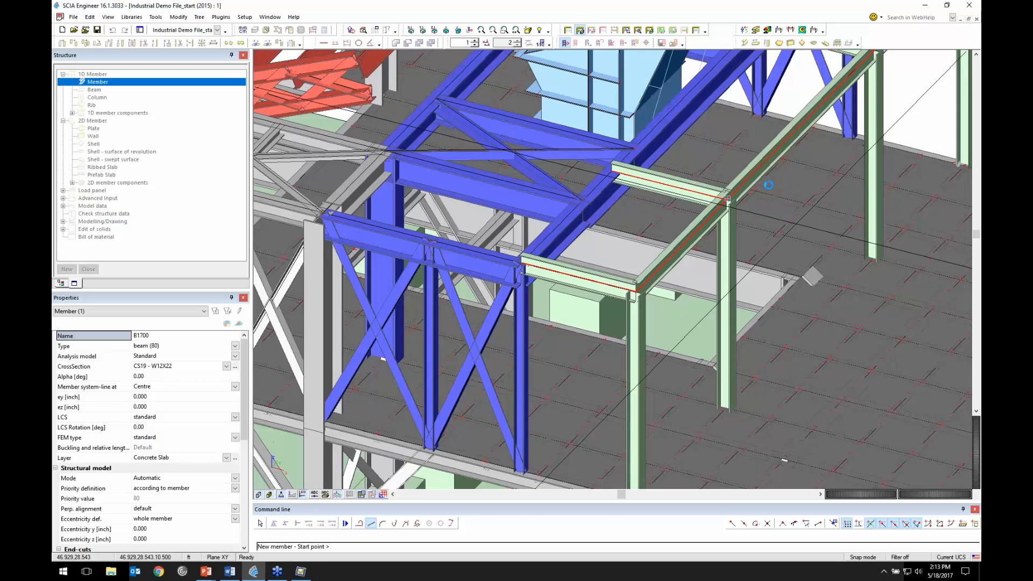
{"action": "key", "text": "Escape"}
Set the member system-line of the seven new beams to Top.
{"action": "middle_click_drag", "start_coordinate": [960, 183], "coordinate": [846, 354]}
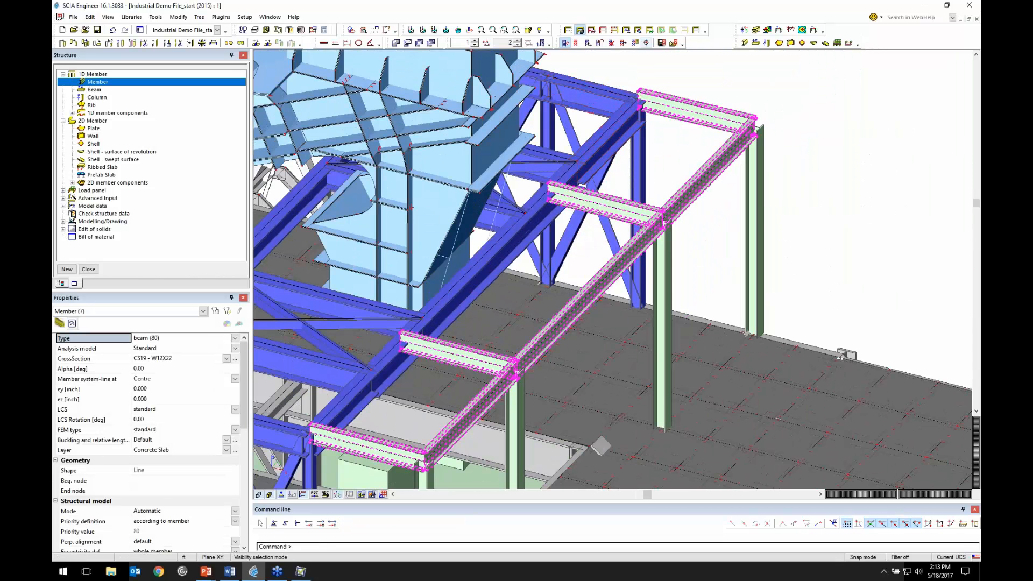
{"action": "left_click", "coordinate": [82, 380]}
{"action": "left_click", "coordinate": [177, 380]}
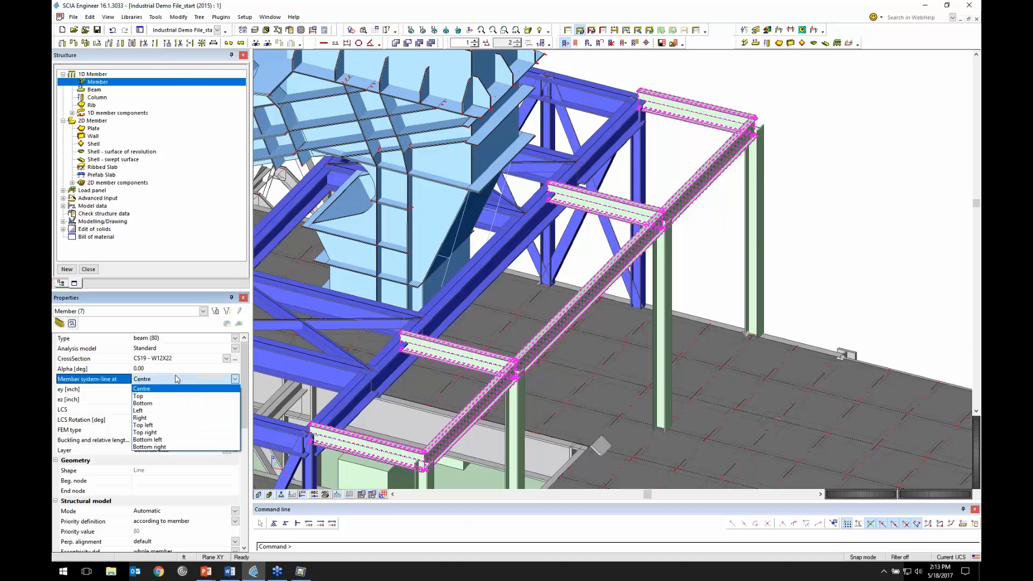
{"action": "left_click", "coordinate": [196, 397]}
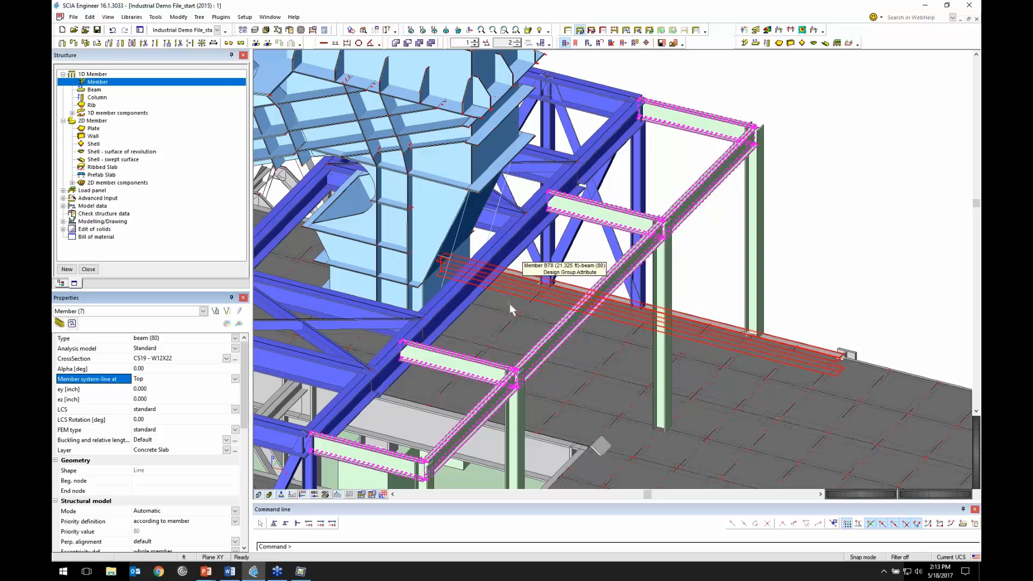
Float the Geometry manipulations toolbar to examine its tools, dock it again and clear the beam selection.
{"action": "middle_click_drag", "start_coordinate": [453, 389], "coordinate": [584, 170]}
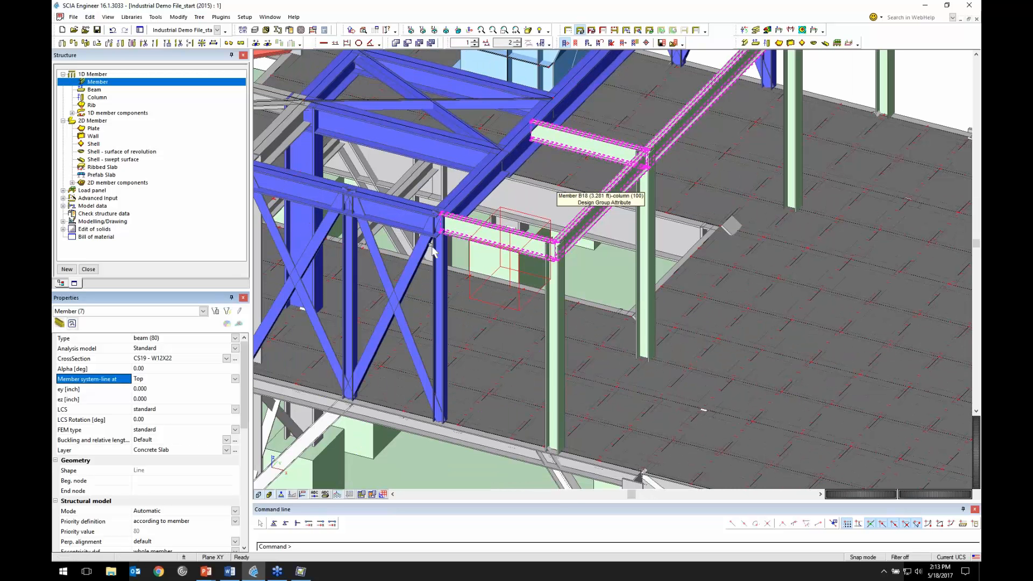
{"action": "left_click_drag", "start_coordinate": [63, 45], "coordinate": [670, 168]}
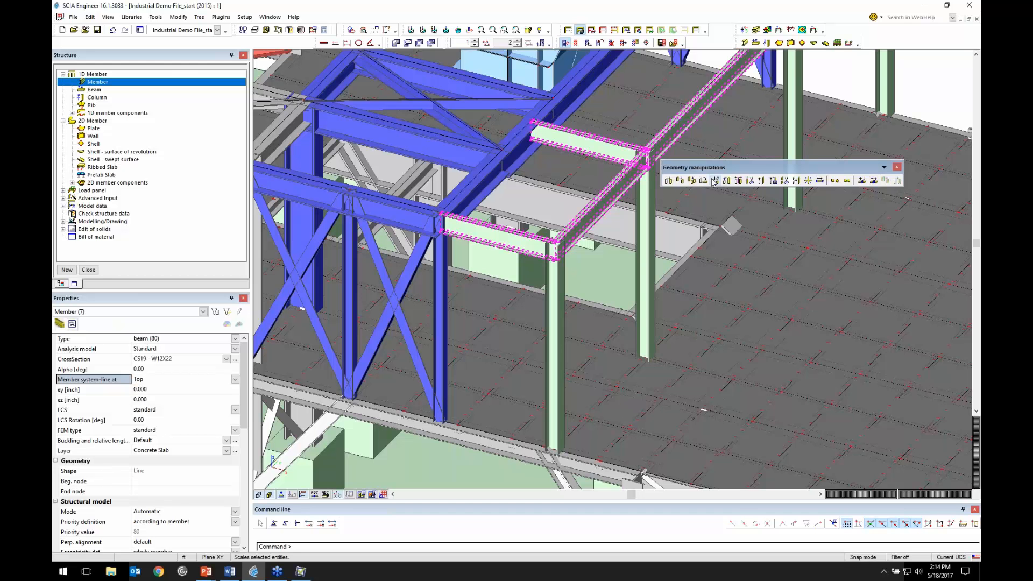
{"action": "left_click_drag", "start_coordinate": [737, 169], "coordinate": [113, 45]}
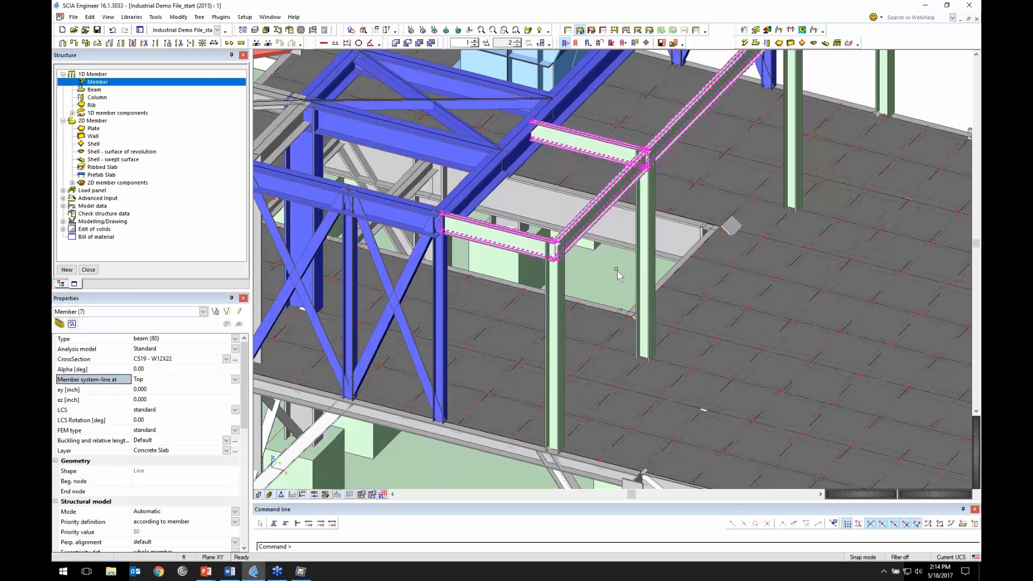
{"action": "key", "text": "Escape"}
{"action": "scroll", "coordinate": [613, 272], "scroll_direction": "down", "scroll_amount": 6}
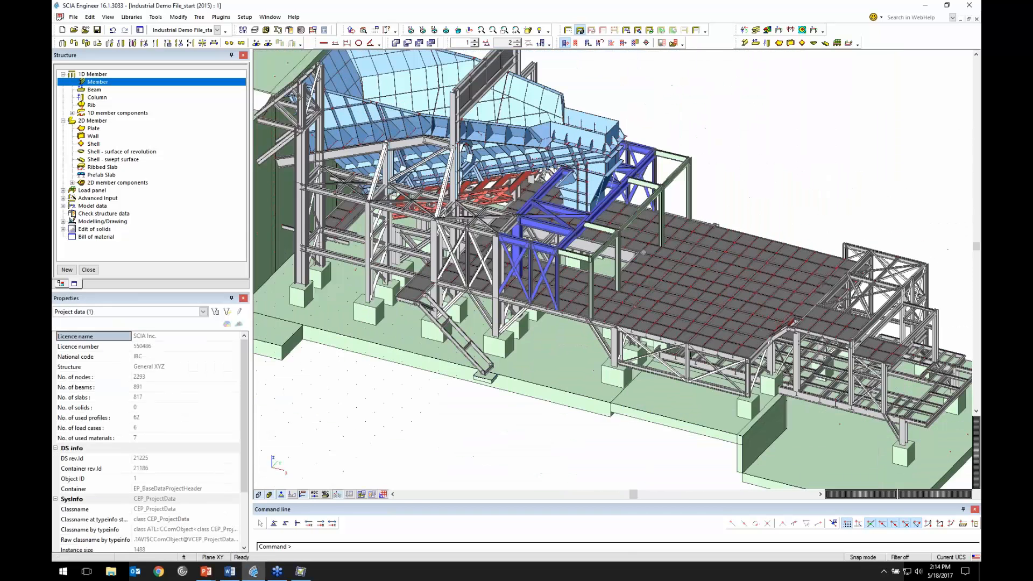
Limit the visible model to the Chute layer through the layer activity settings.
{"action": "scroll", "coordinate": [603, 268], "scroll_direction": "up", "scroll_amount": 5}
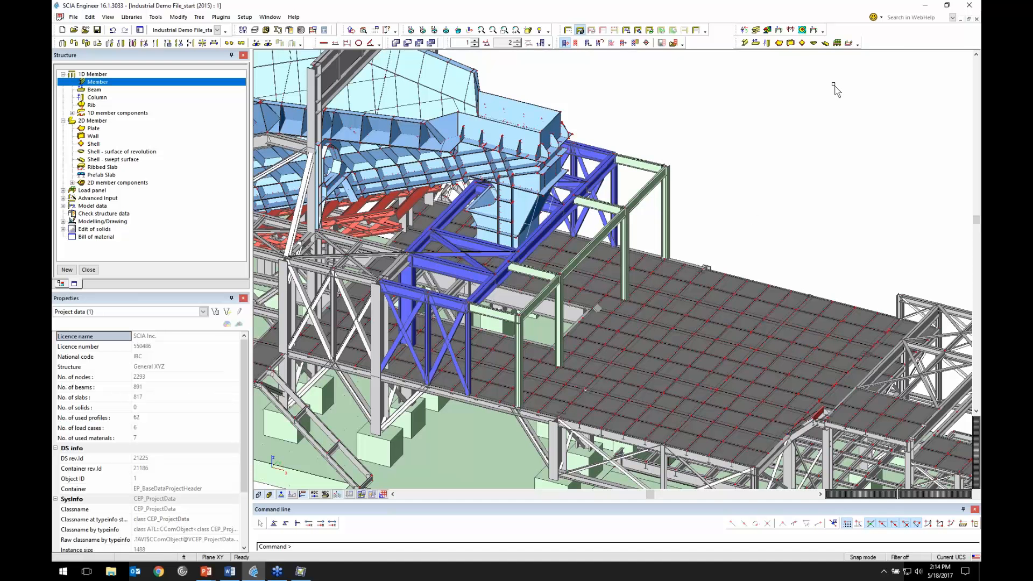
{"action": "left_click", "coordinate": [564, 43]}
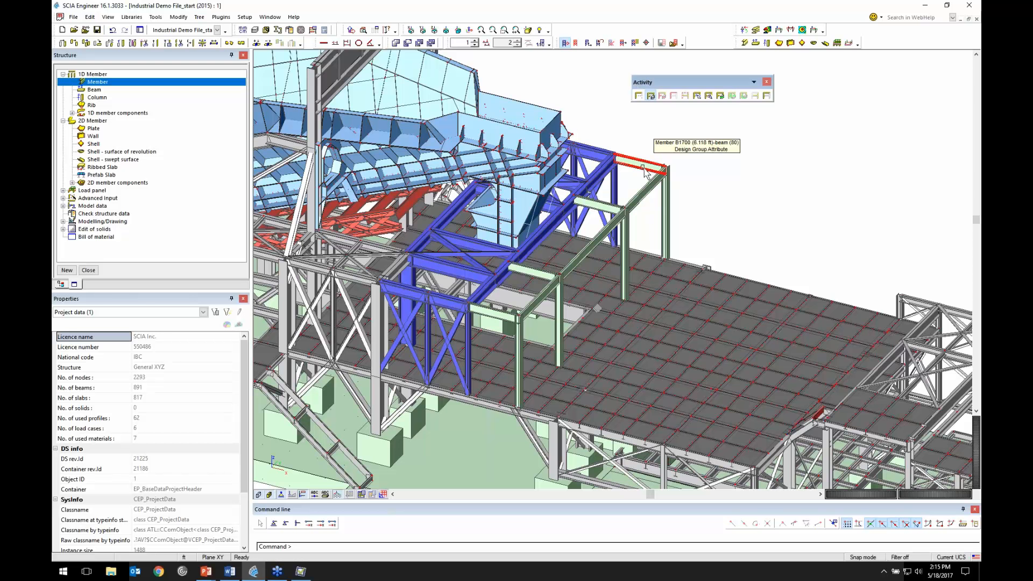
{"action": "middle_click_drag", "start_coordinate": [502, 200], "coordinate": [564, 270]}
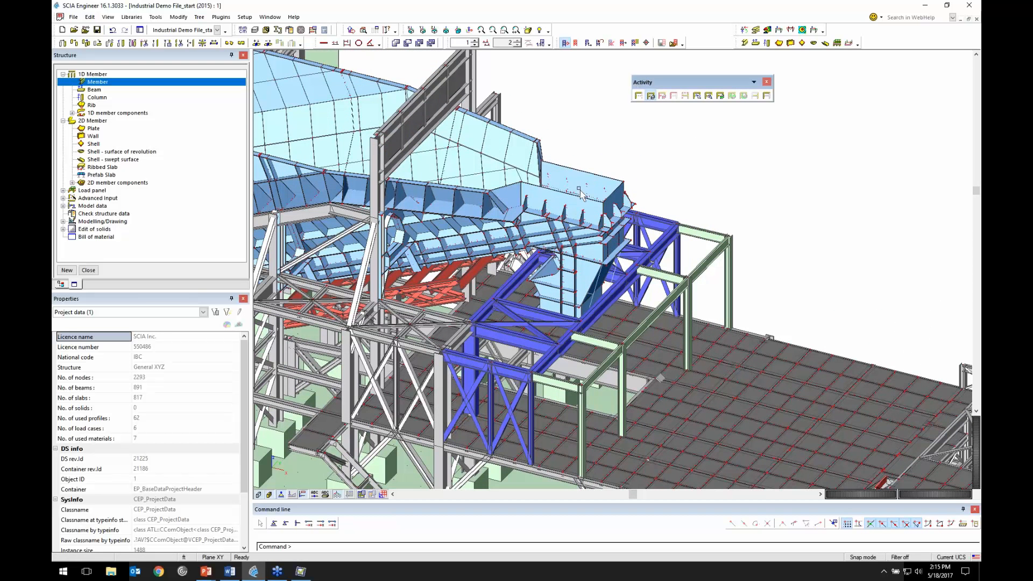
{"action": "left_click", "coordinate": [652, 95]}
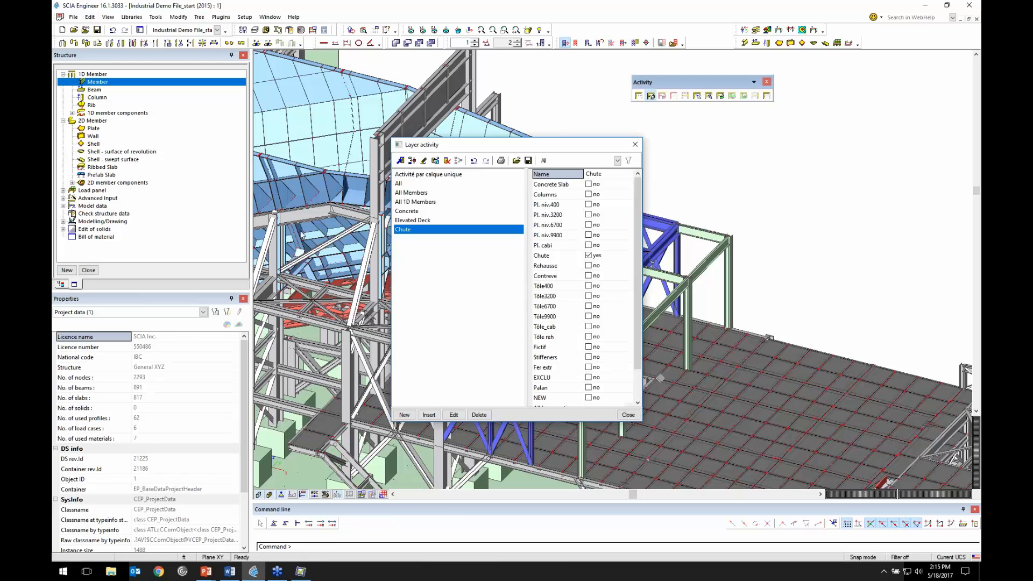
{"action": "left_click", "coordinate": [620, 418]}
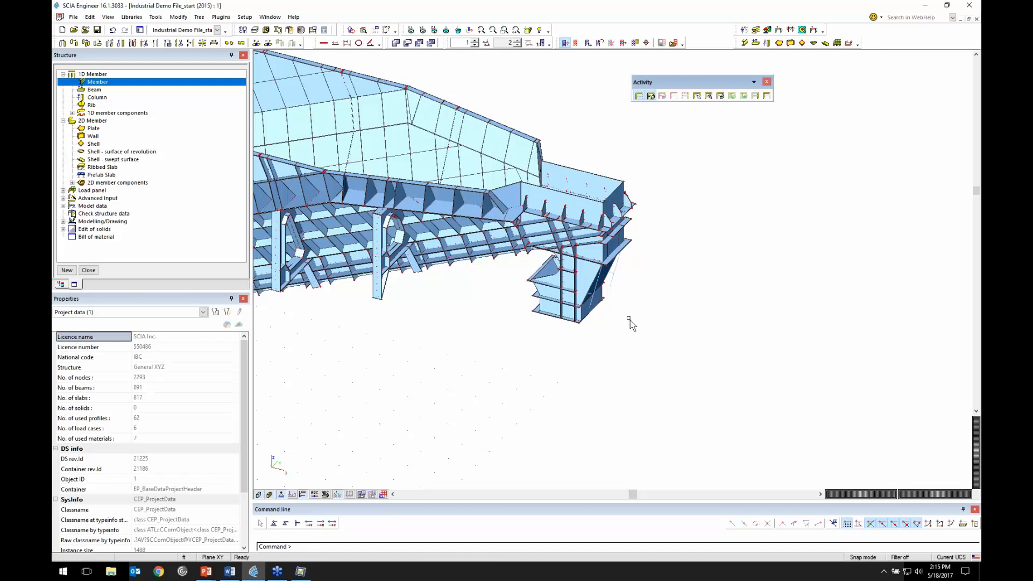
Select the chute's lowest outer corner node and extend the selection to all visible nodes sharing its X coordinate.
{"action": "scroll", "coordinate": [607, 324], "scroll_direction": "up", "scroll_amount": 4}
{"action": "scroll", "coordinate": [713, 259], "scroll_direction": "up", "scroll_amount": 2}
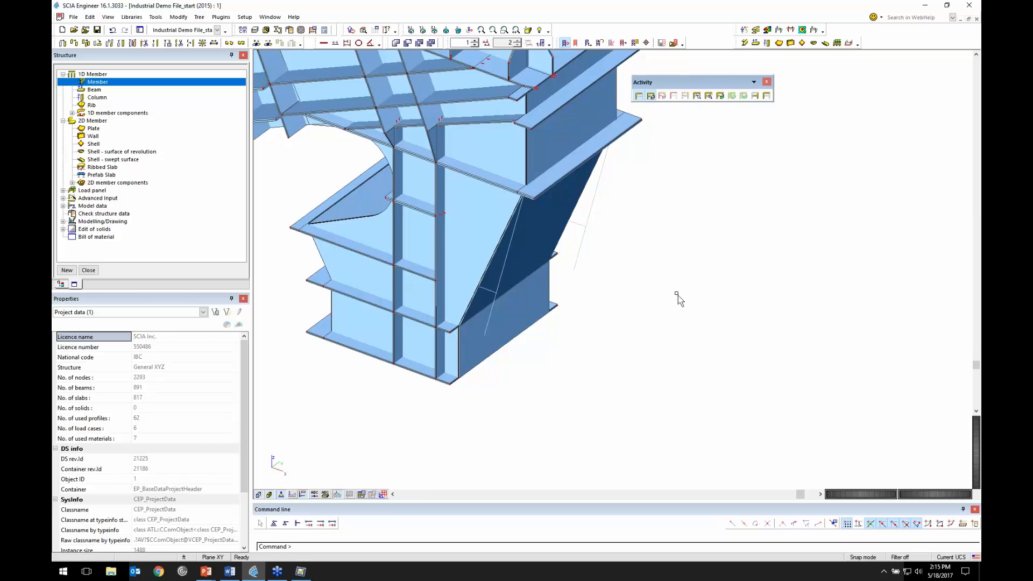
{"action": "left_click", "coordinate": [450, 384]}
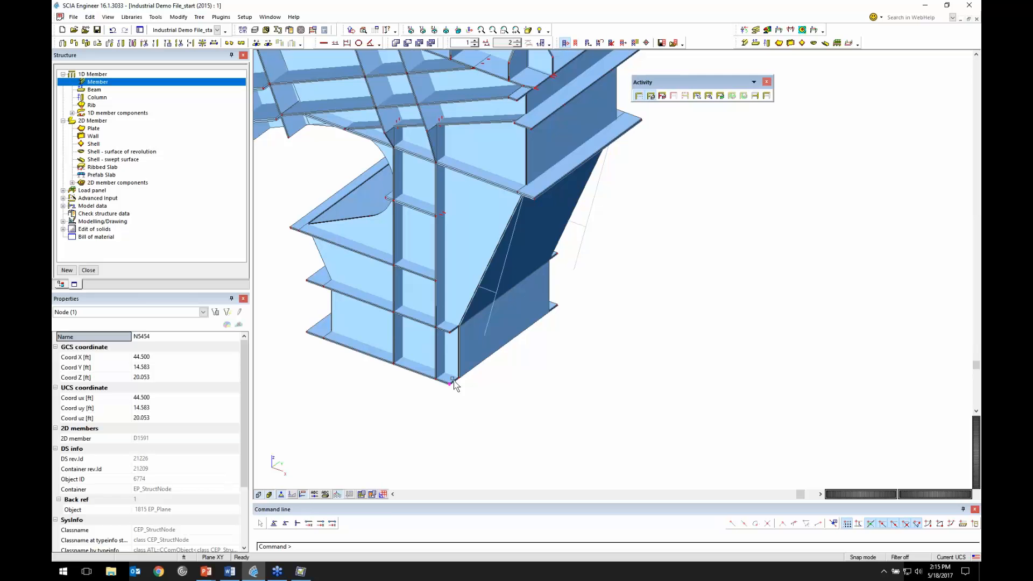
{"action": "left_click", "coordinate": [93, 359]}
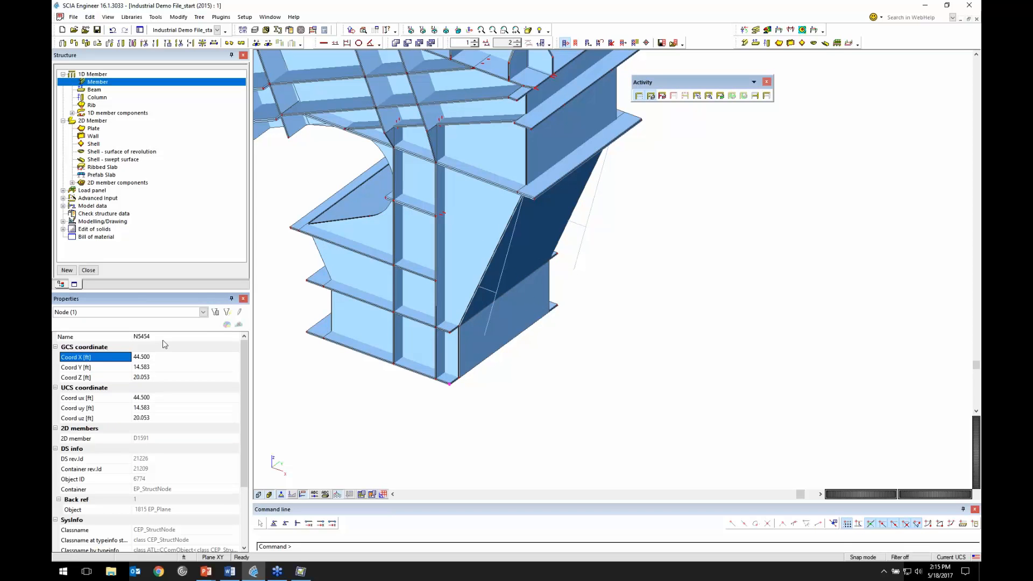
{"action": "left_click", "coordinate": [227, 313]}
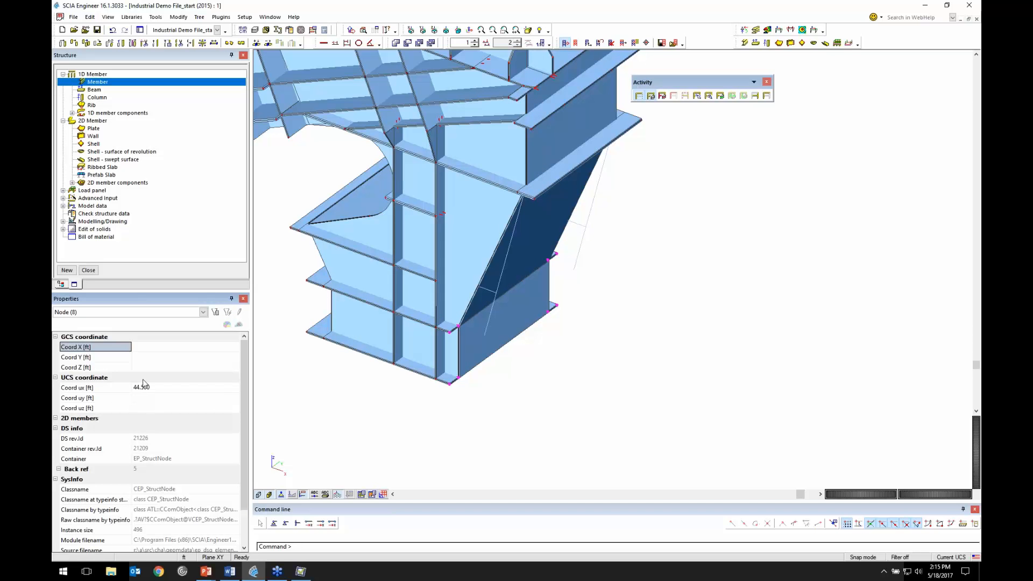
Set the GCS X coordinate of the selected chute nodes to 45.5 ft and clear the selection.
{"action": "left_click", "coordinate": [157, 347]}
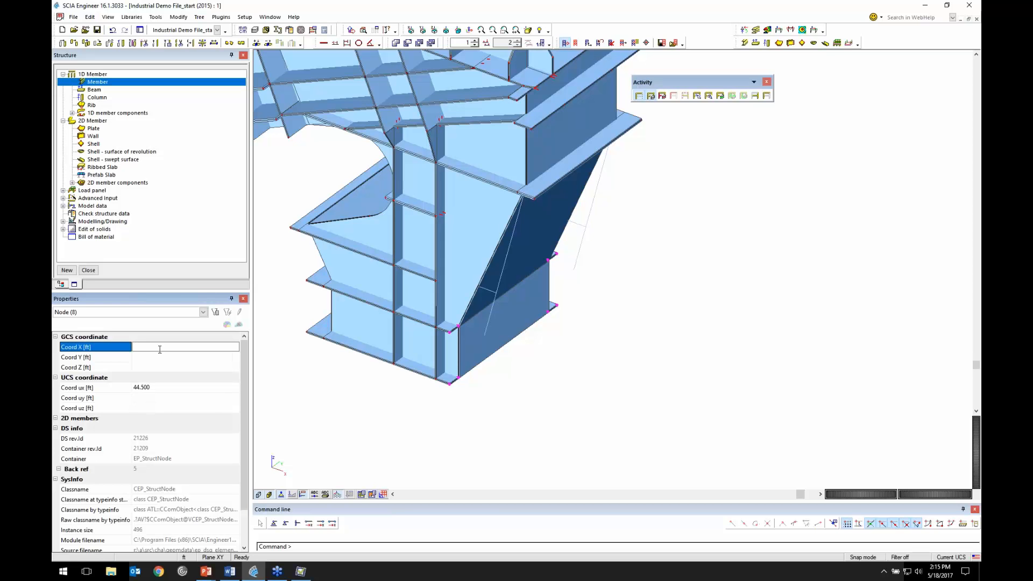
{"action": "type", "text": "46.5"}
{"action": "key", "text": "Return"}
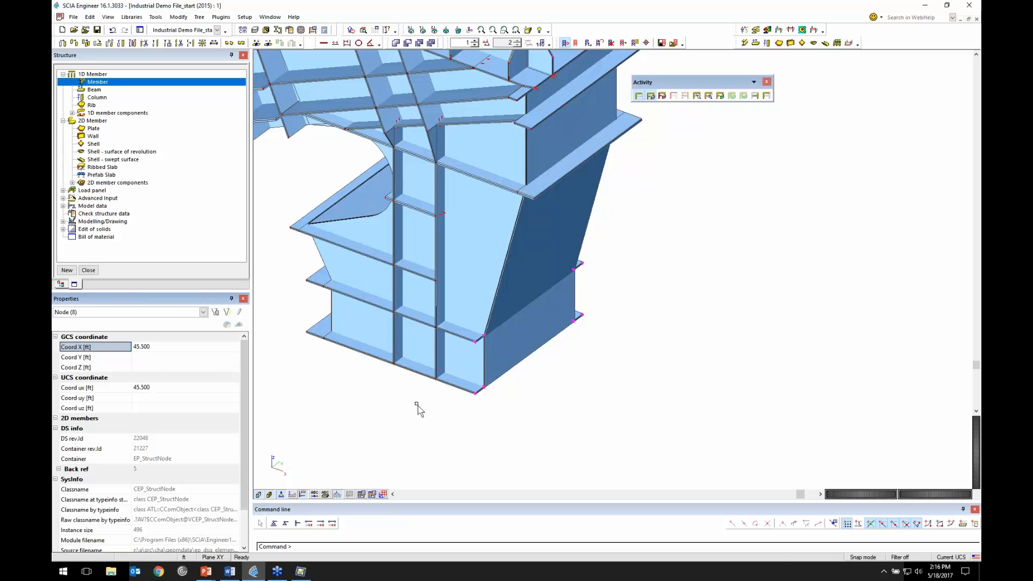
{"action": "key", "text": "Escape"}
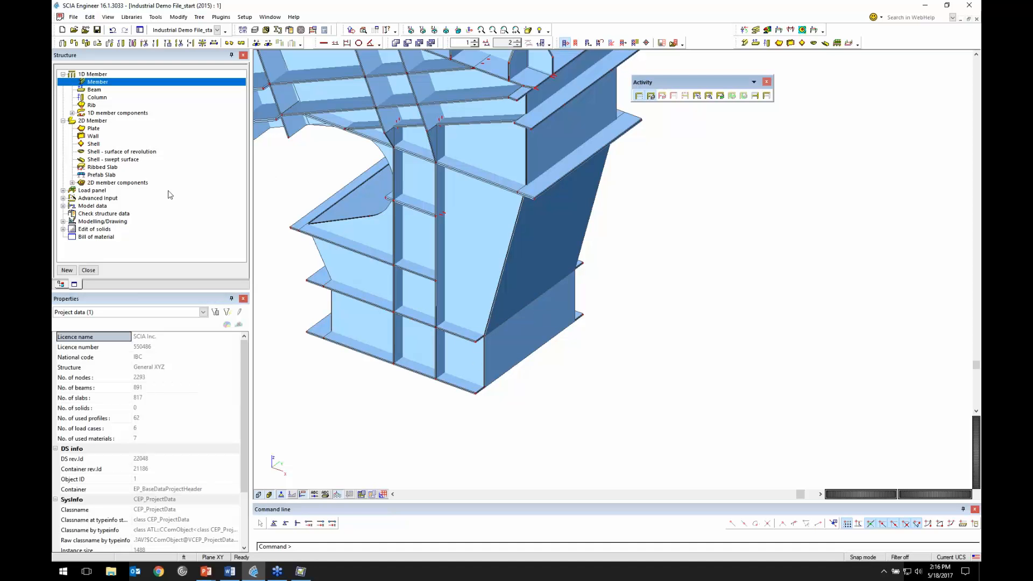
Start a 0.813 inch A36 plate on the Chute layer, placing its first edge between the outer corner nodes of the upper outlet flange.
{"action": "double_click", "coordinate": [93, 129]}
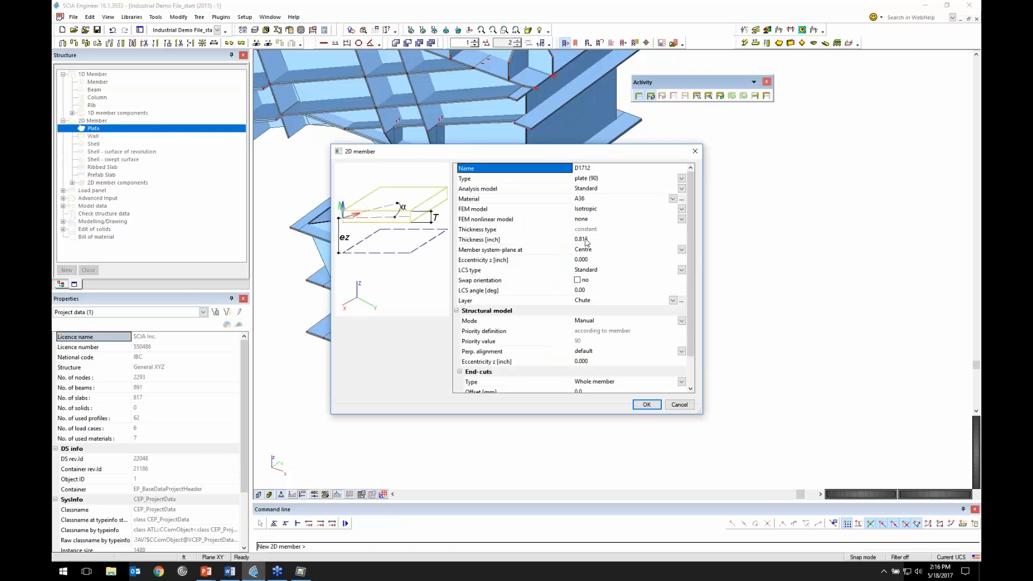
{"action": "left_click", "coordinate": [646, 404]}
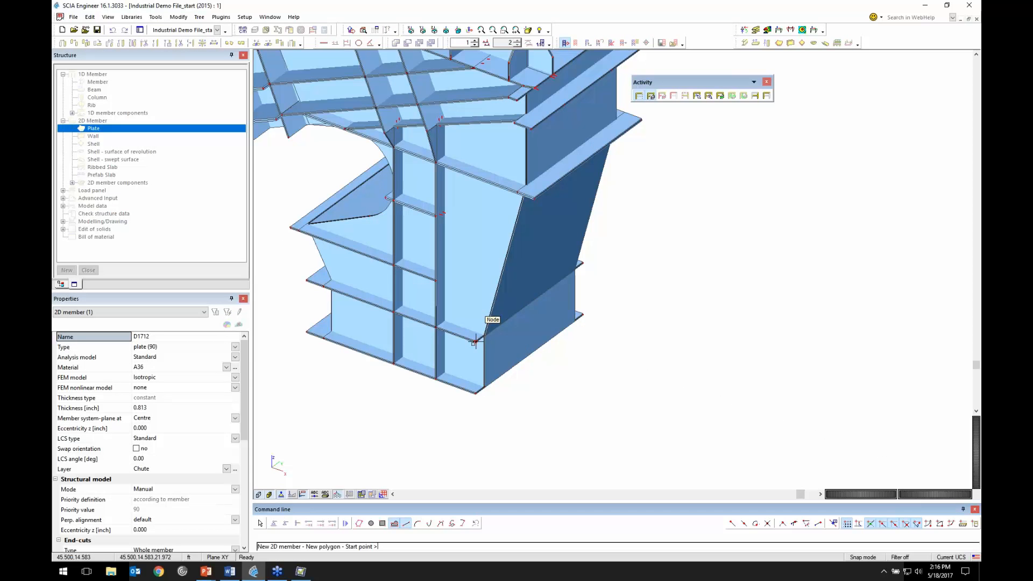
{"action": "left_click", "coordinate": [474, 341]}
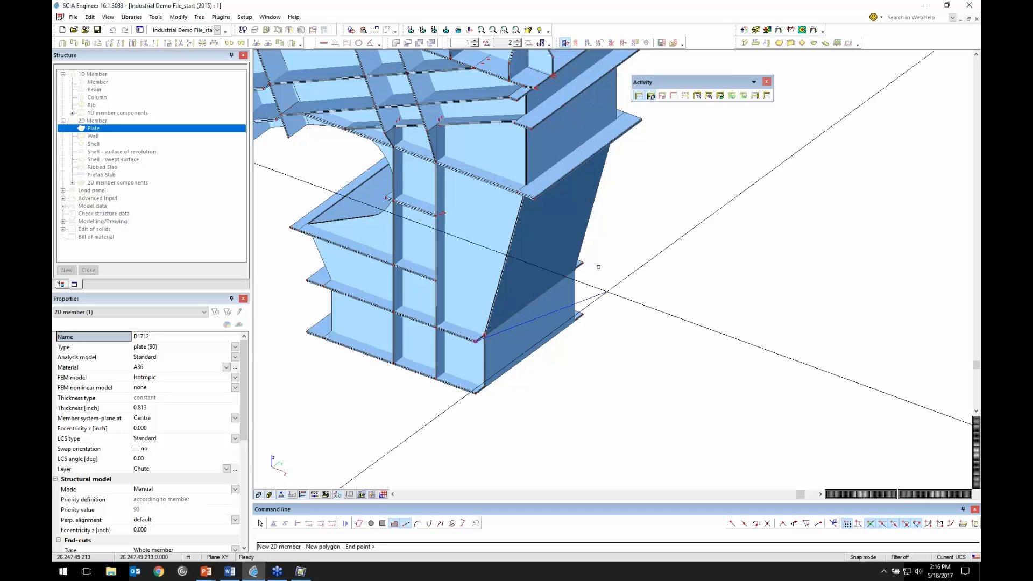
{"action": "left_click", "coordinate": [583, 263]}
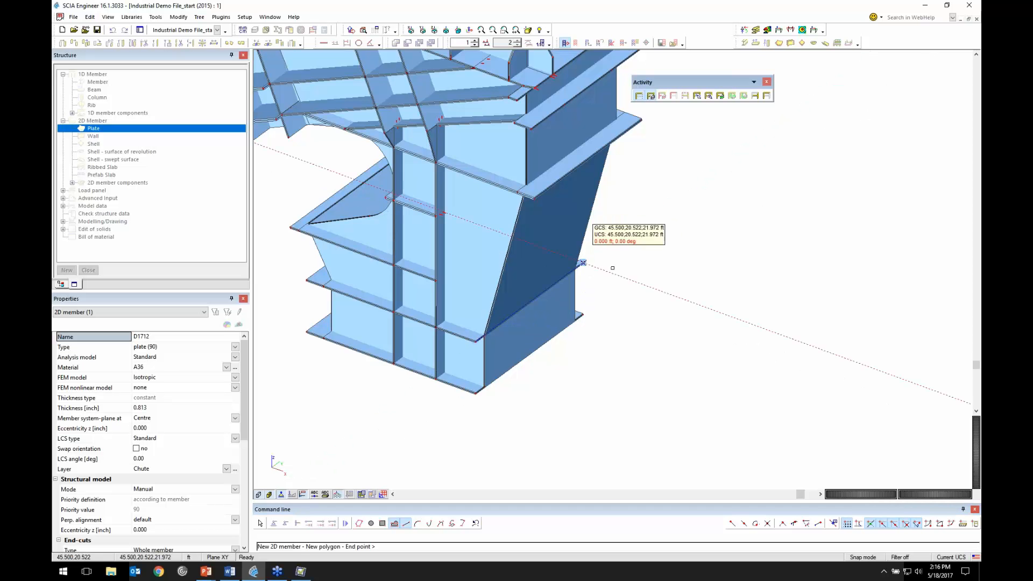
Set the dot grid spacing to 0.25 ft in both X and Y.
{"action": "left_click", "coordinate": [375, 31]}
{"action": "left_click_drag", "start_coordinate": [594, 237], "coordinate": [572, 235]}
{"action": "type", "text": ".25"}
{"action": "key", "text": "Tab"}
{"action": "type", "text": ".25"}
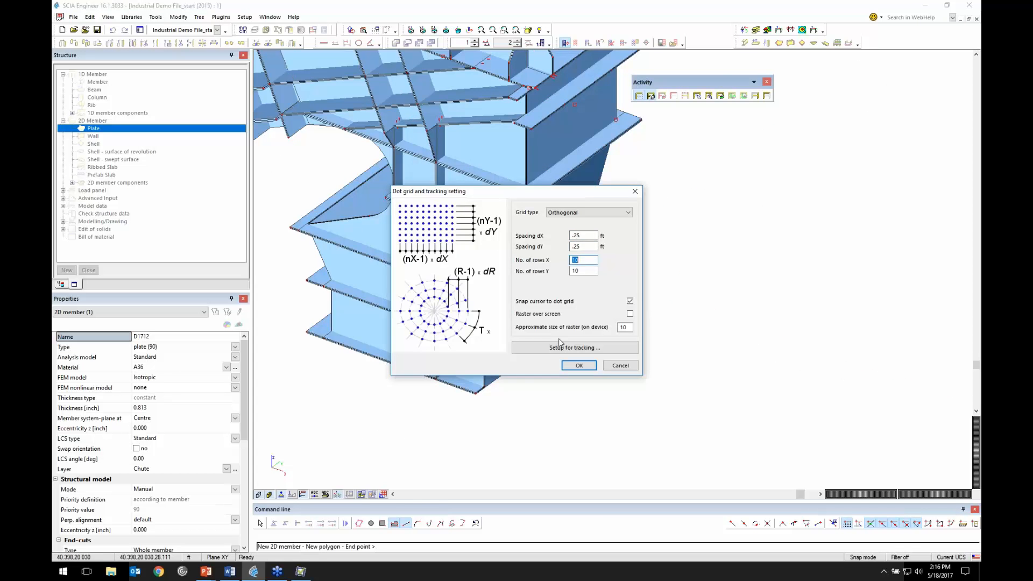
{"action": "left_click", "coordinate": [579, 365]}
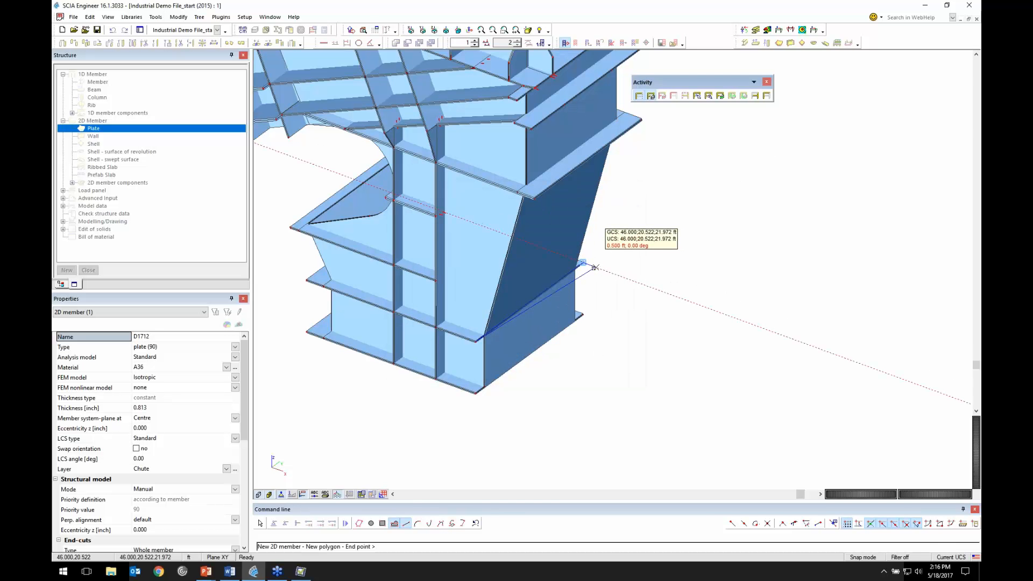
Complete the plate outline as a strip projecting 0.5 ft beyond the chute face, closing it at the starting corner.
{"action": "left_click", "coordinate": [594, 268]}
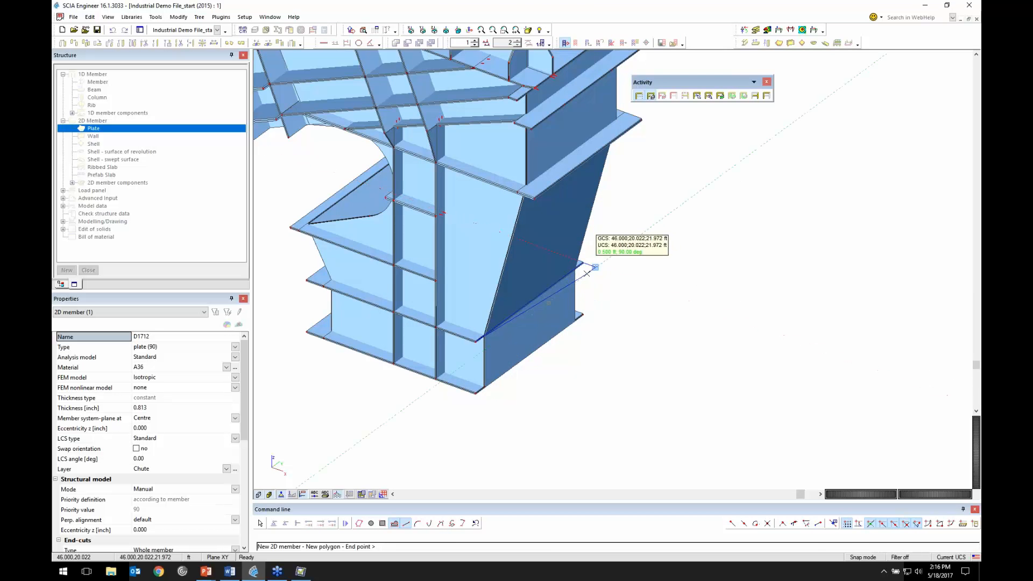
{"action": "left_click", "coordinate": [487, 345]}
{"action": "left_click", "coordinate": [475, 340]}
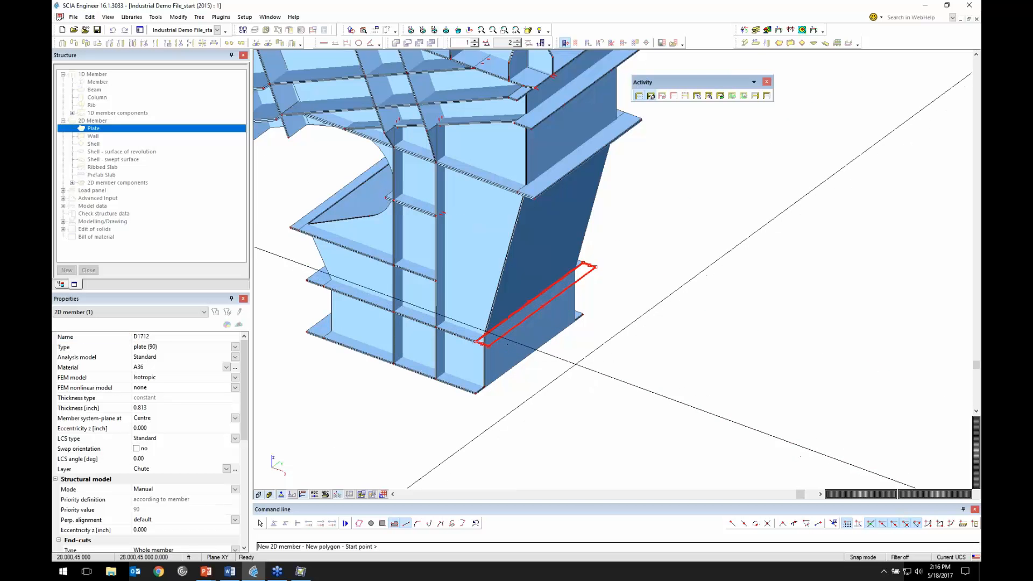
{"action": "key", "text": "Escape"}
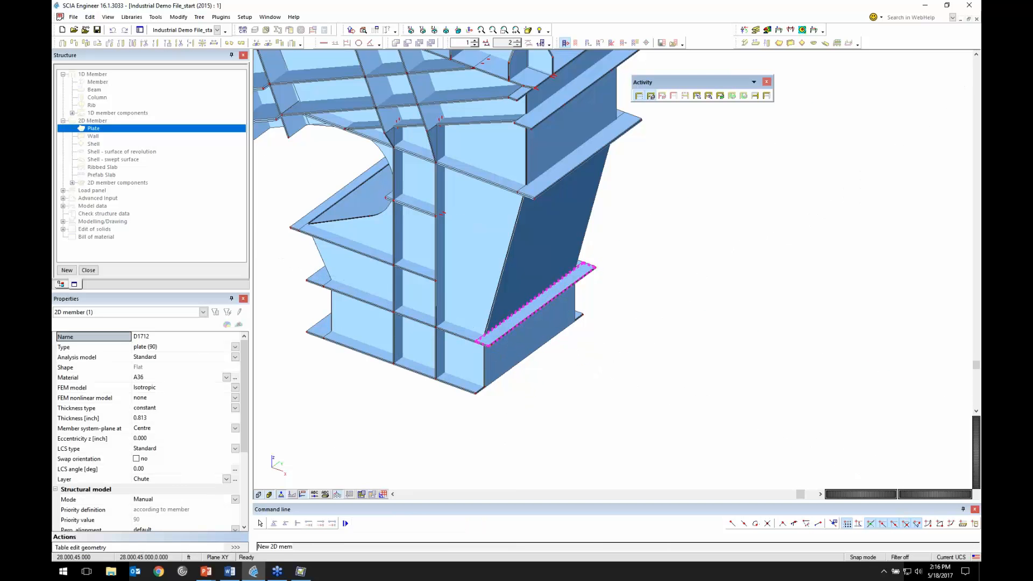
Copy the new flange plate down to the outer corner of the chute's lowest flange and clear the selection.
{"action": "left_click", "coordinate": [75, 43]}
{"action": "left_click", "coordinate": [475, 341]}
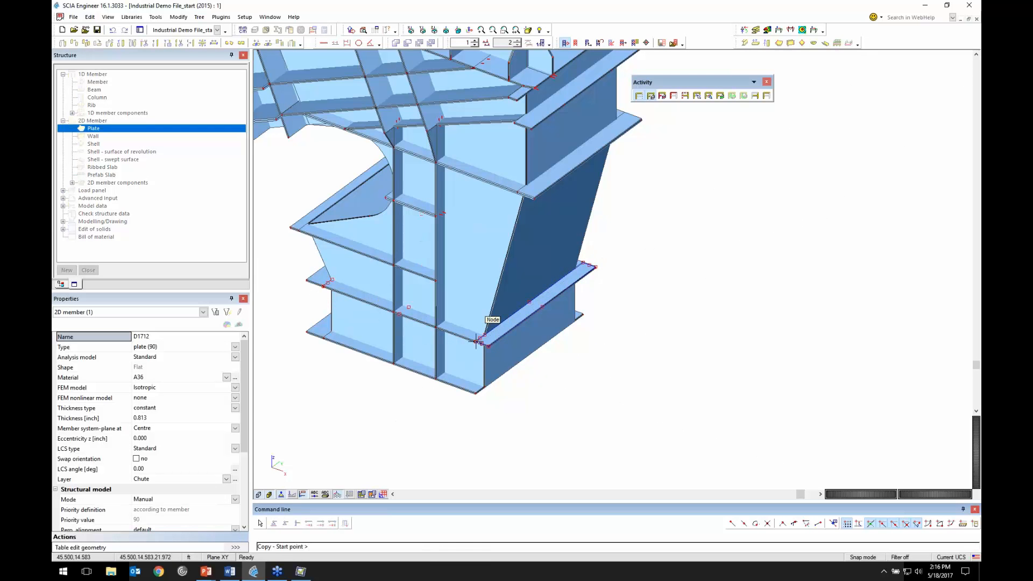
{"action": "left_click", "coordinate": [476, 394]}
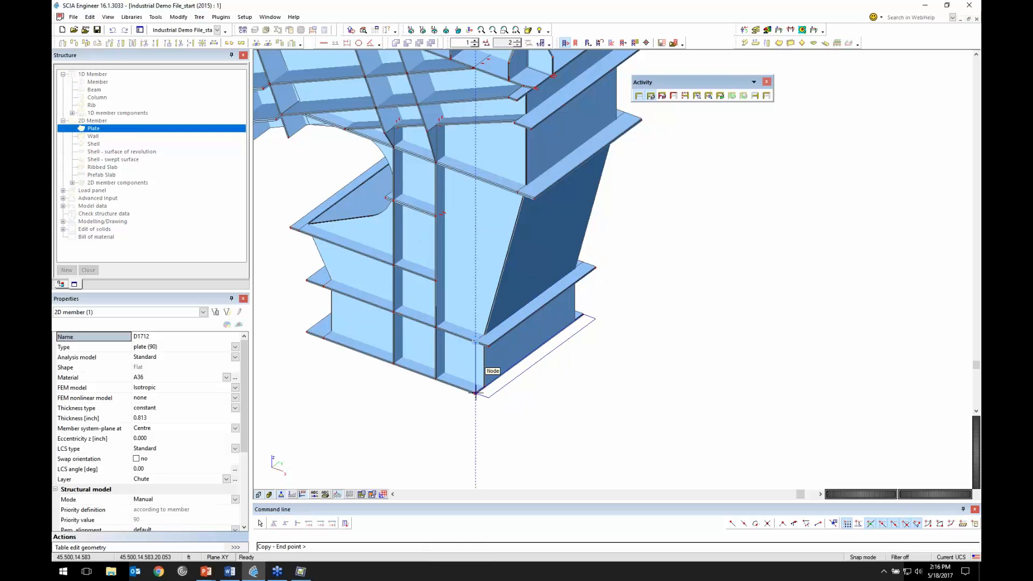
{"action": "key", "text": "Escape"}
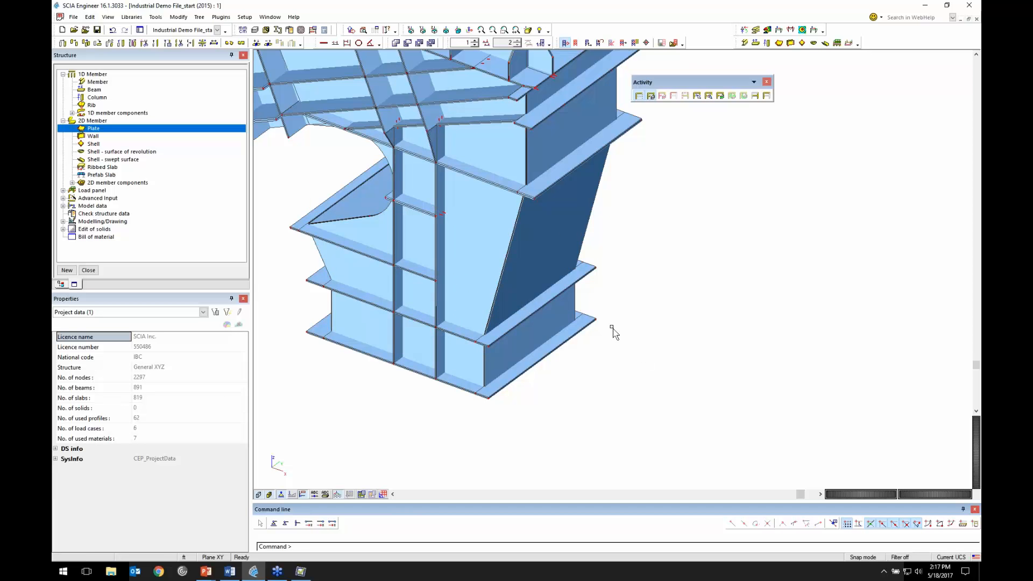
Turn off the layer activity filter so the whole structure is displayed around the chute.
{"action": "scroll", "coordinate": [609, 330], "scroll_direction": "down", "scroll_amount": 5}
{"action": "scroll", "coordinate": [599, 336], "scroll_direction": "down", "scroll_amount": 2}
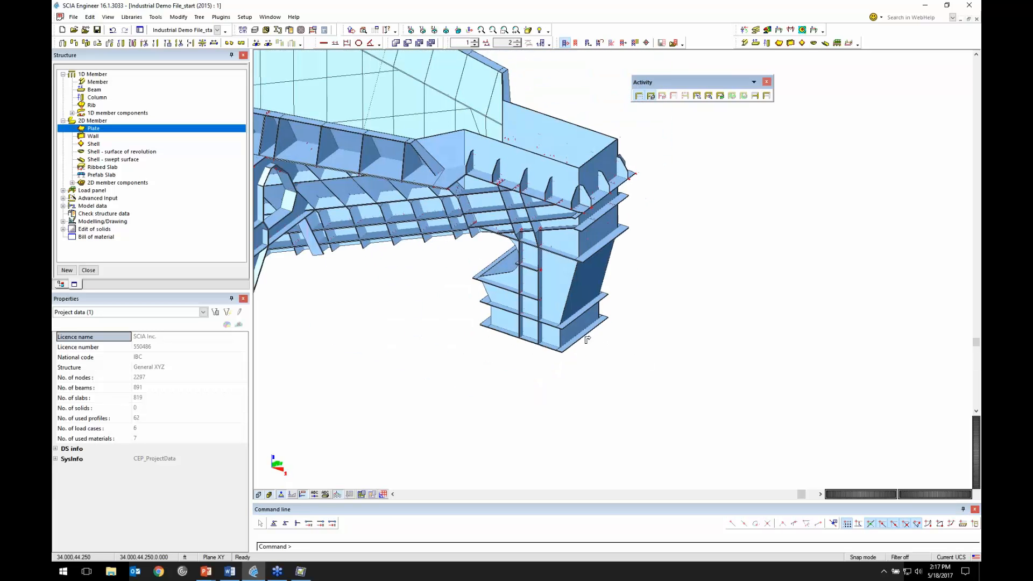
{"action": "left_click", "coordinate": [638, 96]}
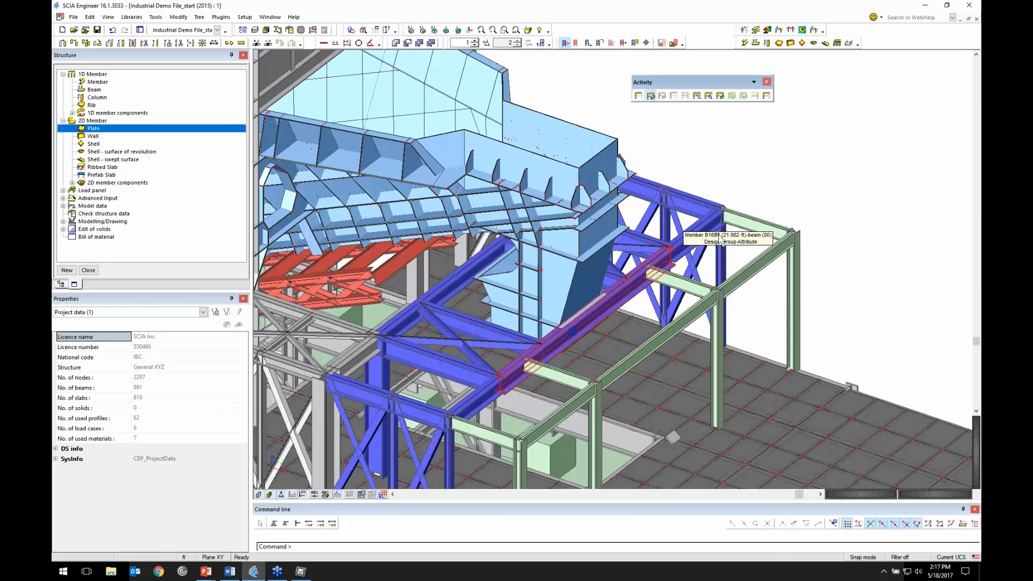
Select the far top corner node of the blue frame and extend the selection to all nodes with the same X coordinate.
{"action": "scroll", "coordinate": [617, 305], "scroll_direction": "up", "scroll_amount": 2}
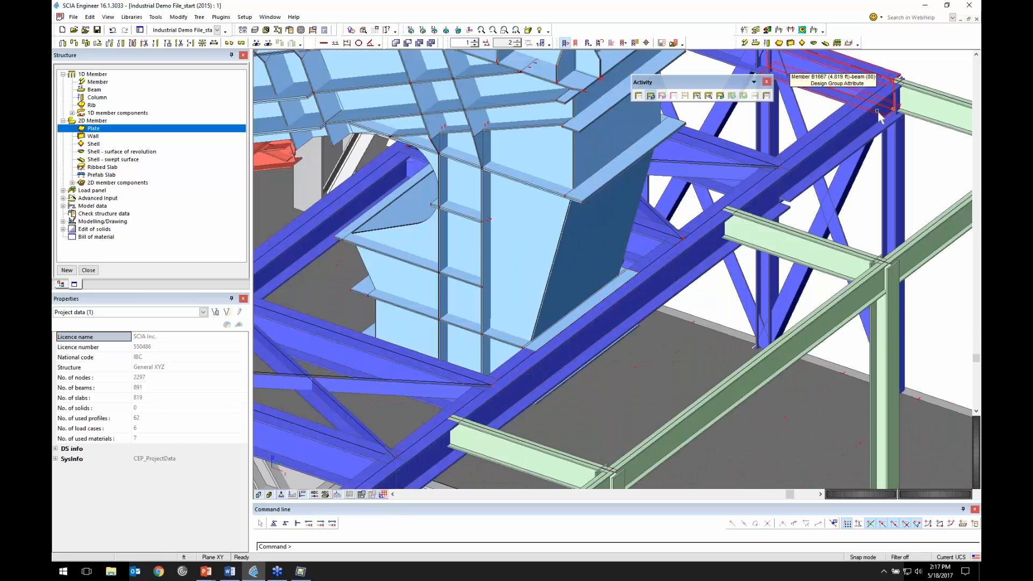
{"action": "left_click", "coordinate": [892, 79]}
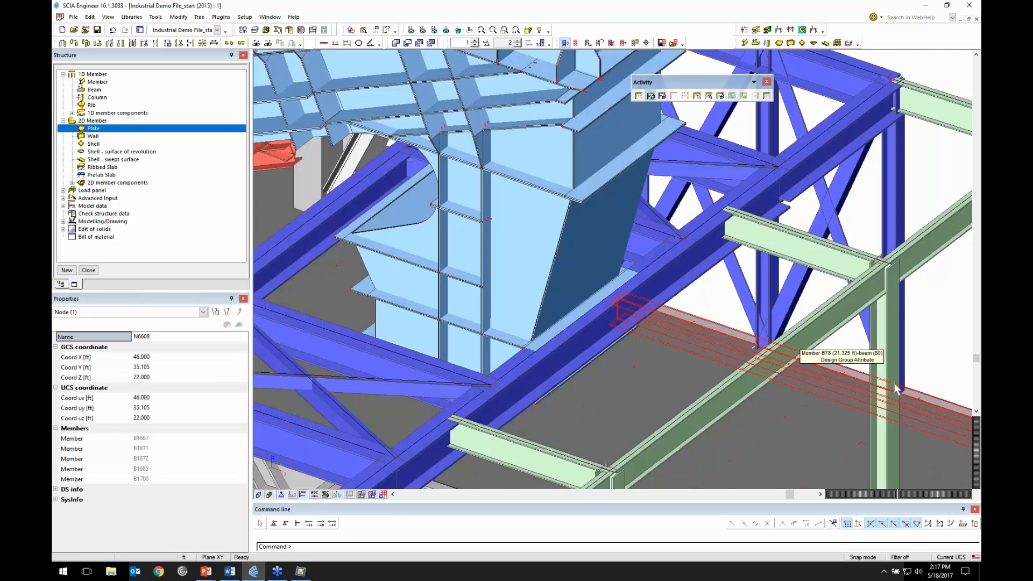
{"action": "scroll", "coordinate": [670, 272], "scroll_direction": "down", "scroll_amount": 3}
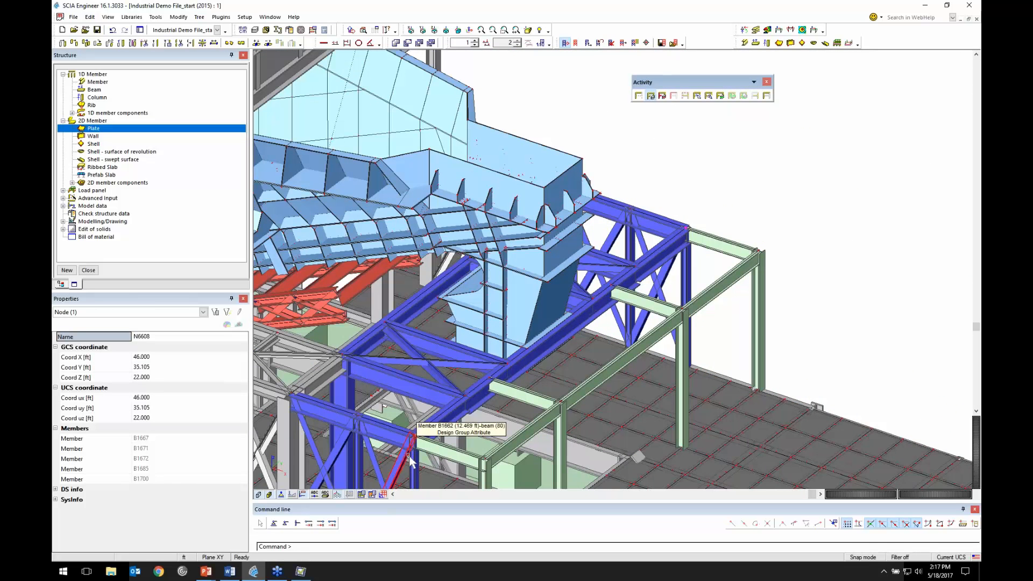
{"action": "left_click", "coordinate": [119, 359]}
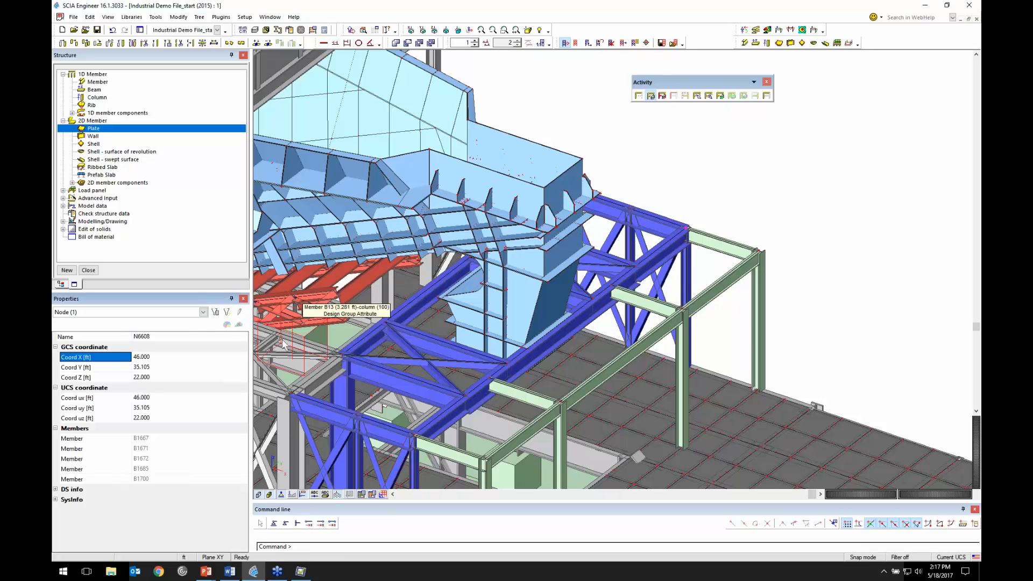
{"action": "left_click", "coordinate": [228, 313]}
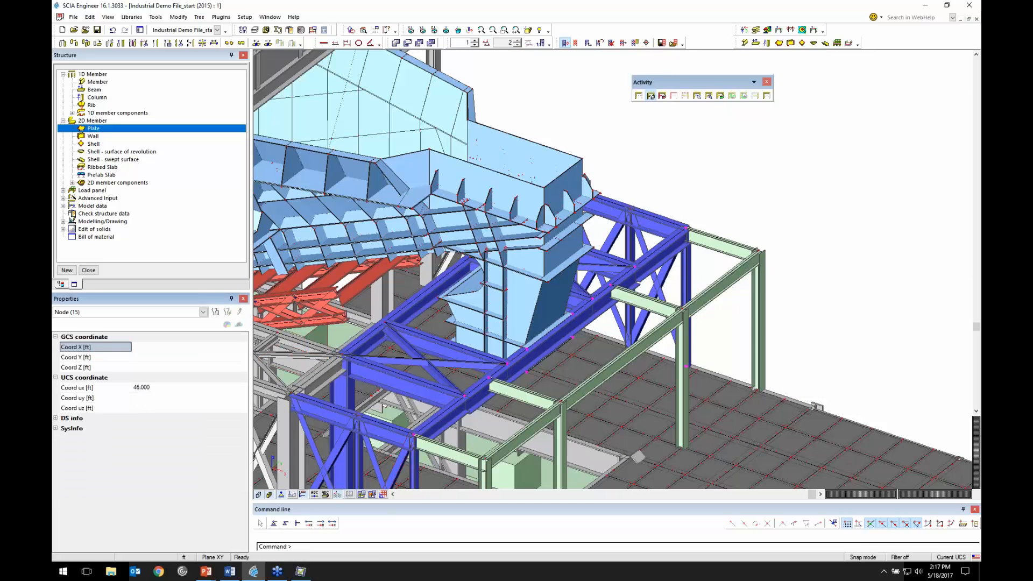
Remove the four nodes on the chute's lower flanges from the selection, keeping only the supporting frame's nodes.
{"action": "middle_click_drag", "start_coordinate": [589, 303], "coordinate": [675, 210]}
{"action": "right_click_drag", "start_coordinate": [631, 318], "coordinate": [639, 307], "text": "ctrl"}
{"action": "left_click", "coordinate": [611, 256], "text": "ctrl"}
{"action": "left_click", "coordinate": [660, 222], "text": "ctrl"}
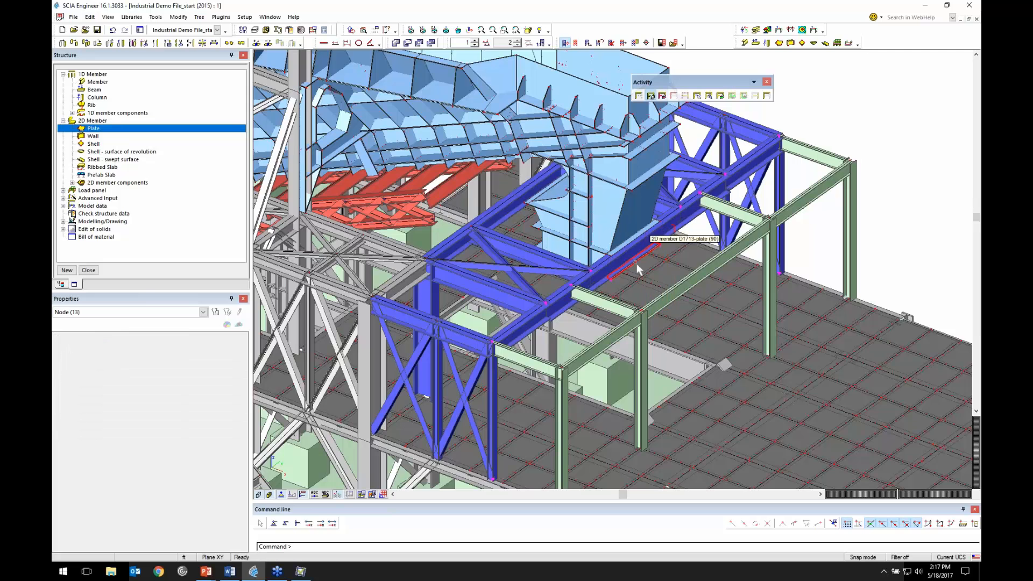
{"action": "scroll", "coordinate": [636, 262], "scroll_direction": "up", "scroll_amount": 2}
{"action": "left_click", "coordinate": [582, 302], "text": "ctrl"}
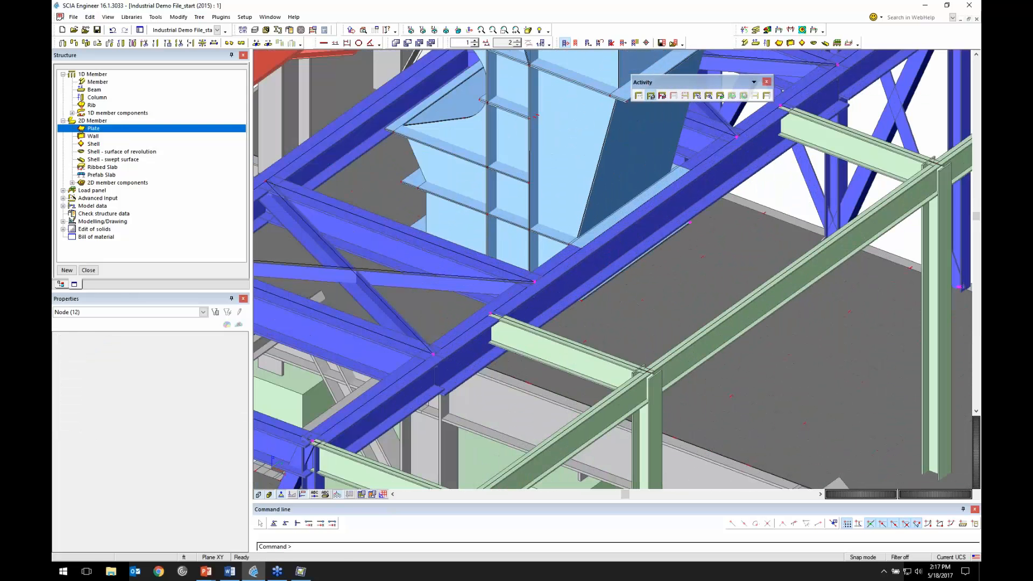
{"action": "left_click", "coordinate": [690, 224], "text": "ctrl"}
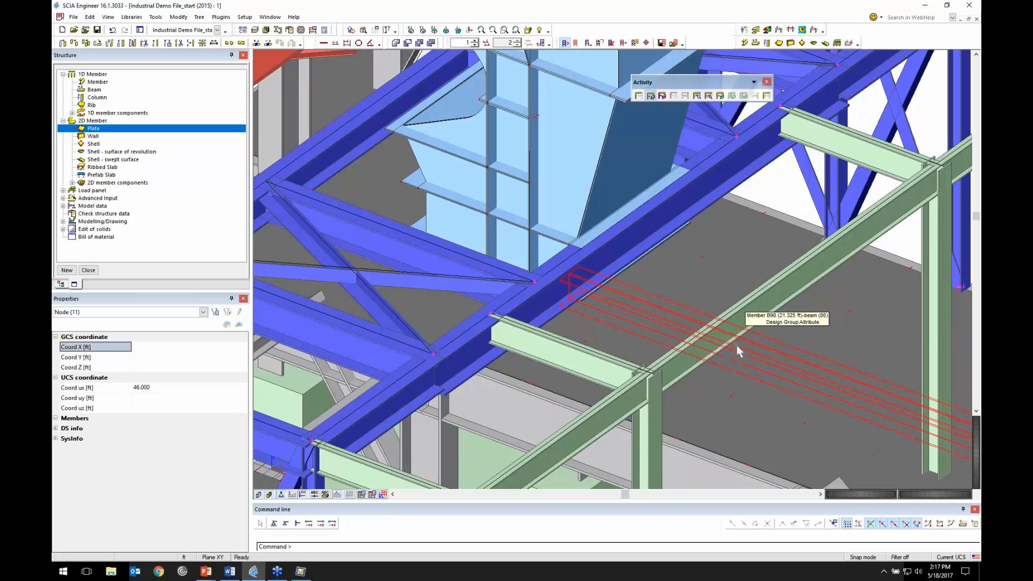
Set the selected frame nodes' global X coordinate to 47 ft and check the clearance around the chute.
{"action": "left_click", "coordinate": [191, 346]}
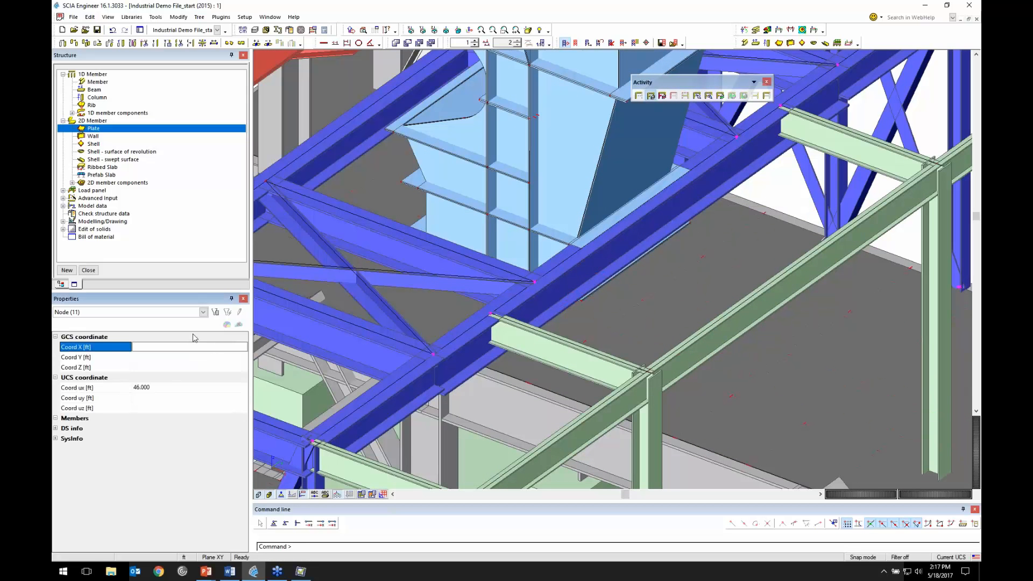
{"action": "type", "text": "47"}
{"action": "key", "text": "Return"}
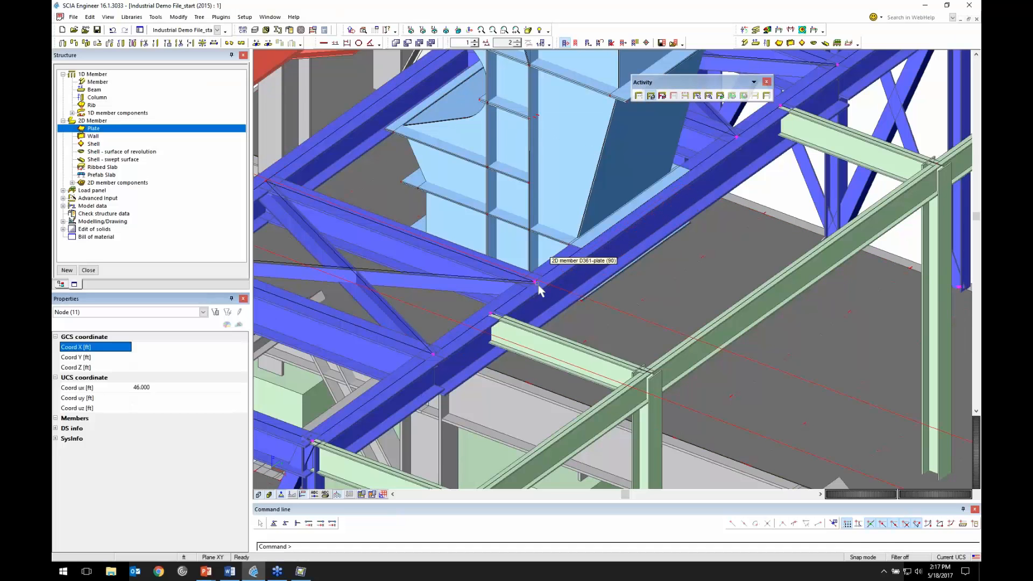
{"action": "scroll", "coordinate": [554, 288], "scroll_direction": "down", "scroll_amount": 5}
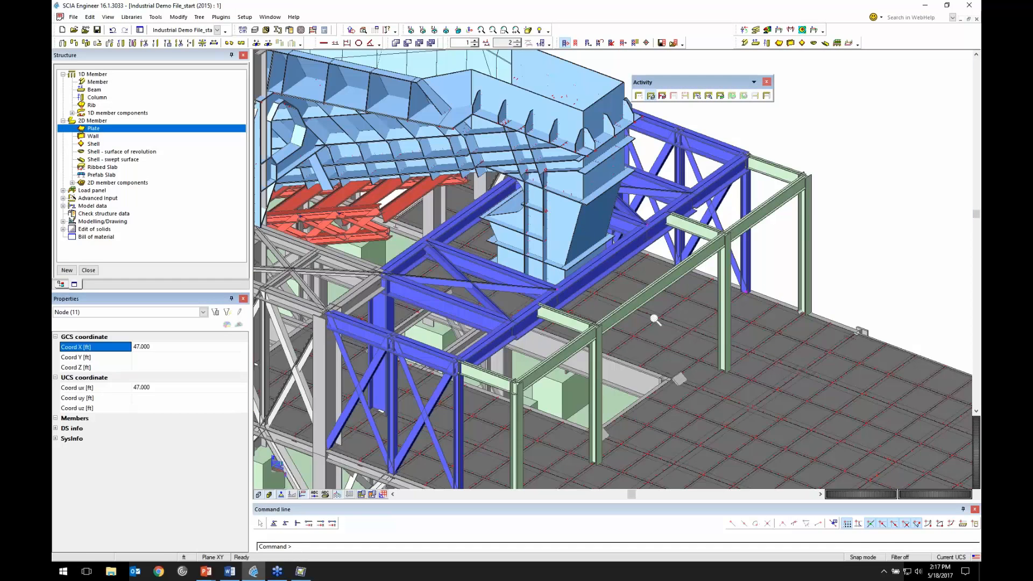
{"action": "mouse_move", "coordinate": [613, 324]}
{"action": "right_mouse_down", "text": "ctrl"}
{"action": "mouse_move", "coordinate": [633, 329]}
{"action": "mouse_move", "coordinate": [618, 338]}
{"action": "right_mouse_up", "text": "ctrl"}
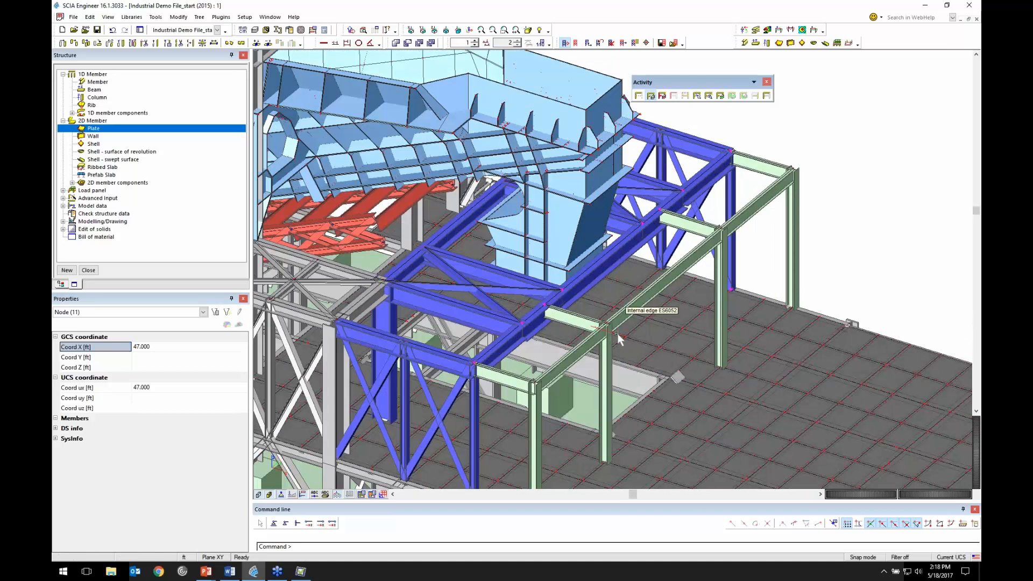
{"action": "scroll", "coordinate": [570, 252], "scroll_direction": "up", "scroll_amount": 3}
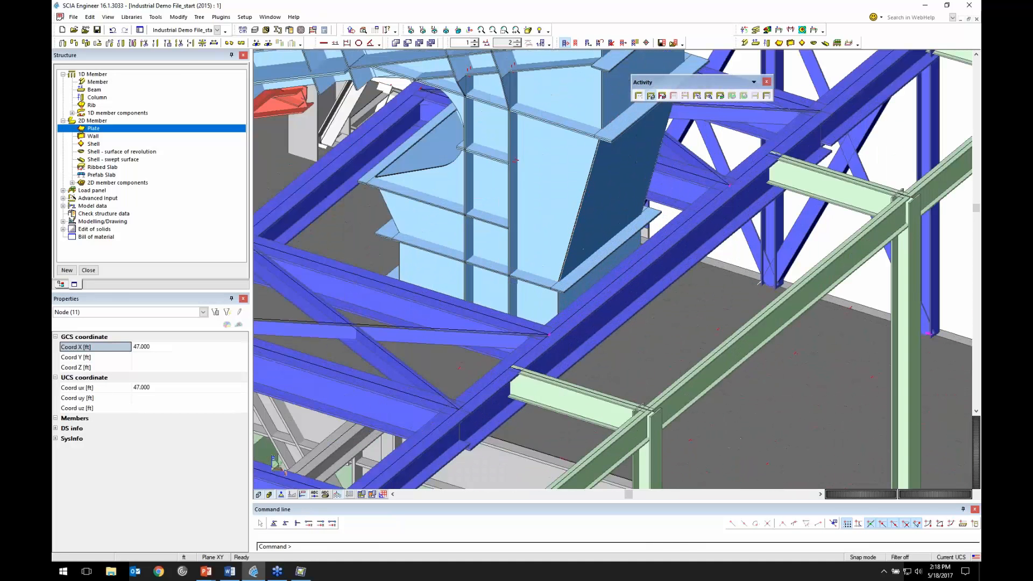
{"action": "scroll", "coordinate": [504, 284], "scroll_direction": "down", "scroll_amount": 3}
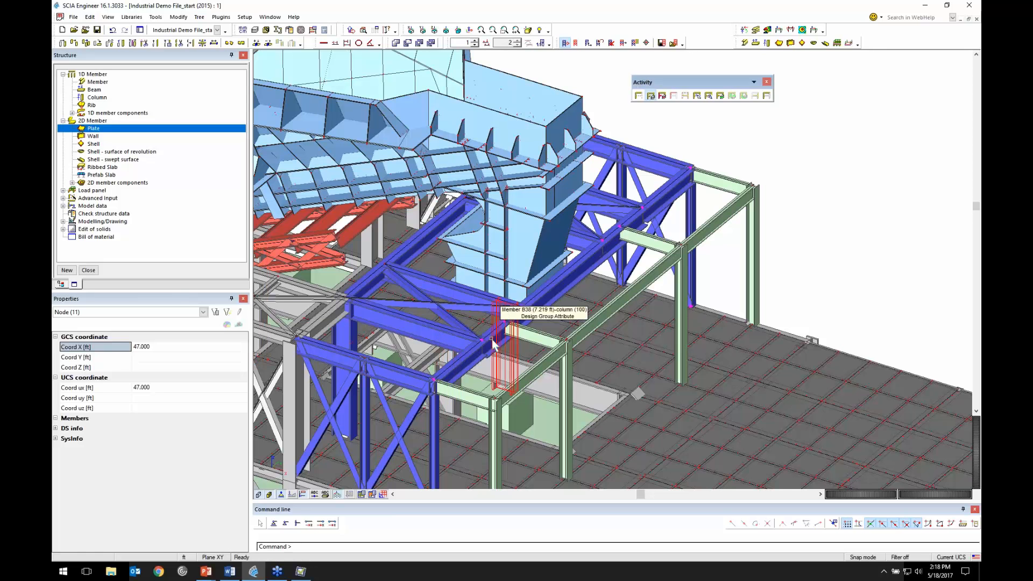
Start a new A36 plate on the Chute layer with a thickness of 0.25 inch.
{"action": "scroll", "coordinate": [500, 313], "scroll_direction": "down", "scroll_amount": 3}
{"action": "right_click_drag", "start_coordinate": [501, 313], "coordinate": [523, 343], "text": "ctrl"}
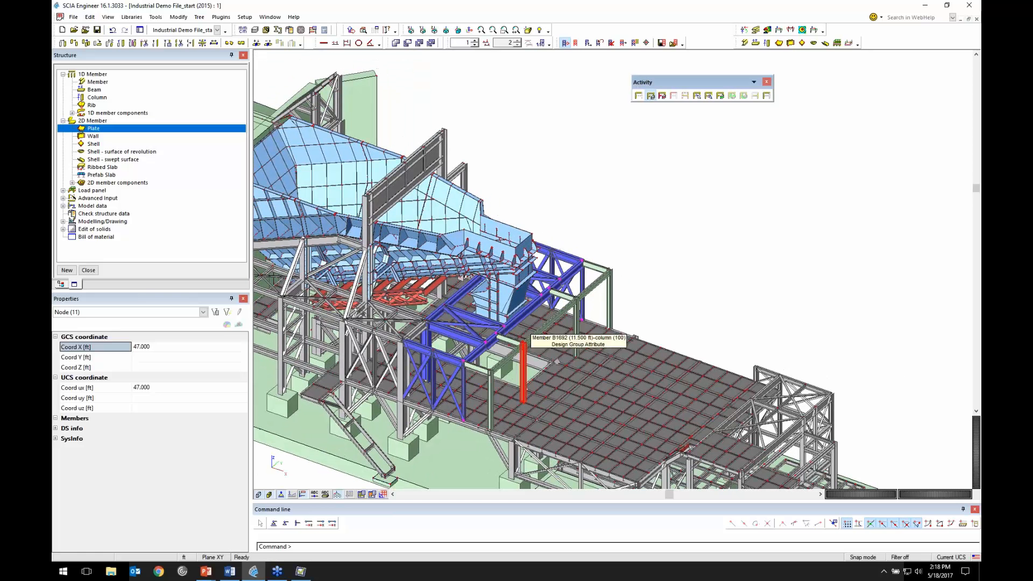
{"action": "double_click", "coordinate": [98, 130]}
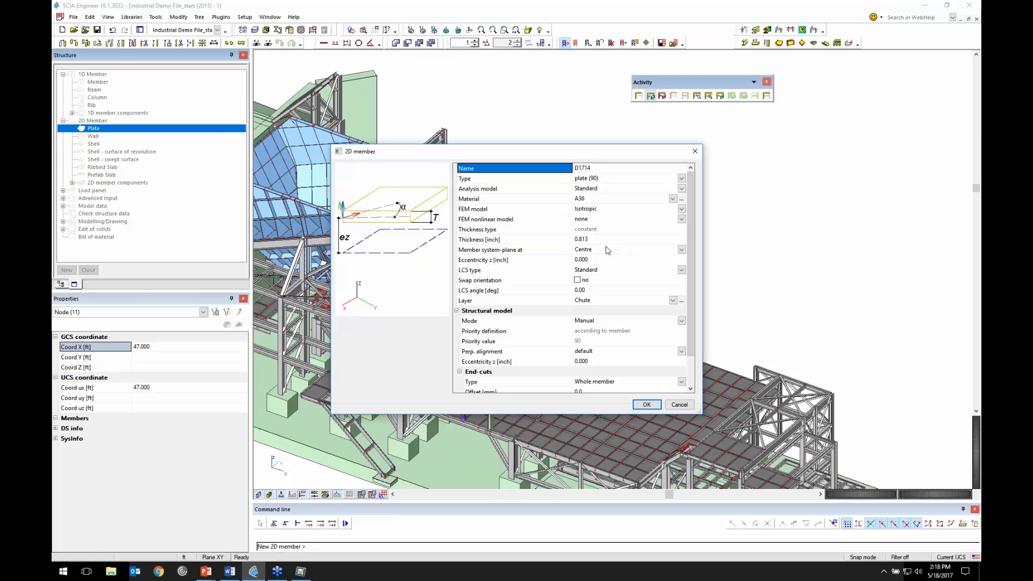
{"action": "left_click", "coordinate": [613, 239]}
{"action": "type", "text": "."}
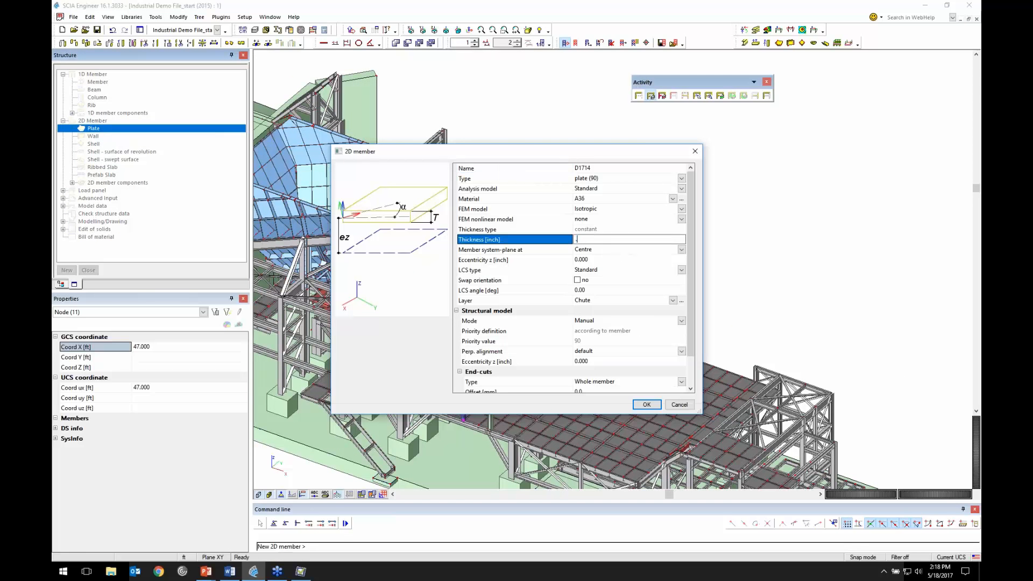
{"action": "type", "text": "25"}
{"action": "left_click", "coordinate": [647, 404]}
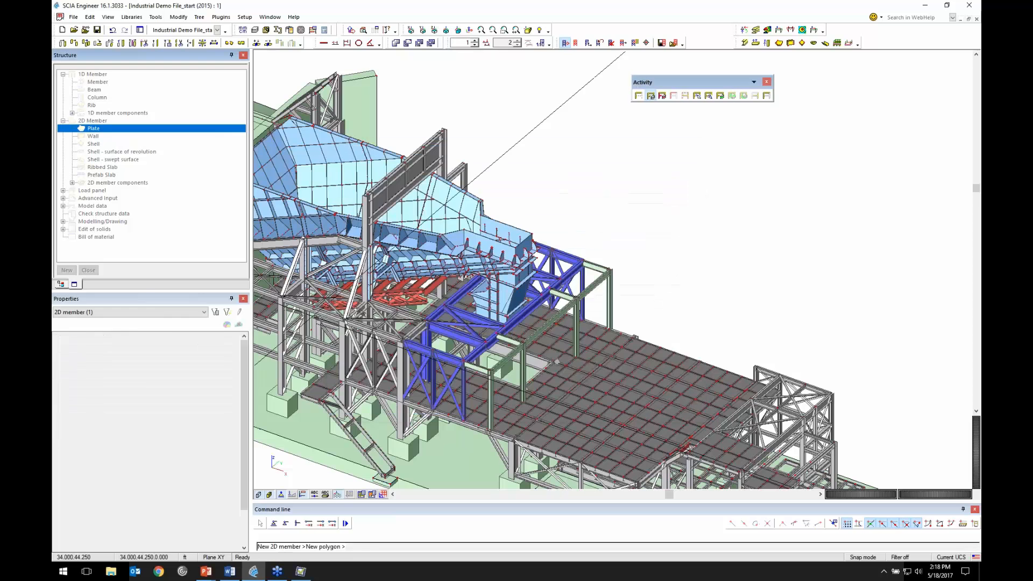
Outline the plate over the green beams, from the blue frame's outer edge to the outer column line, and finish the command.
{"action": "scroll", "coordinate": [430, 409], "scroll_direction": "up", "scroll_amount": 2}
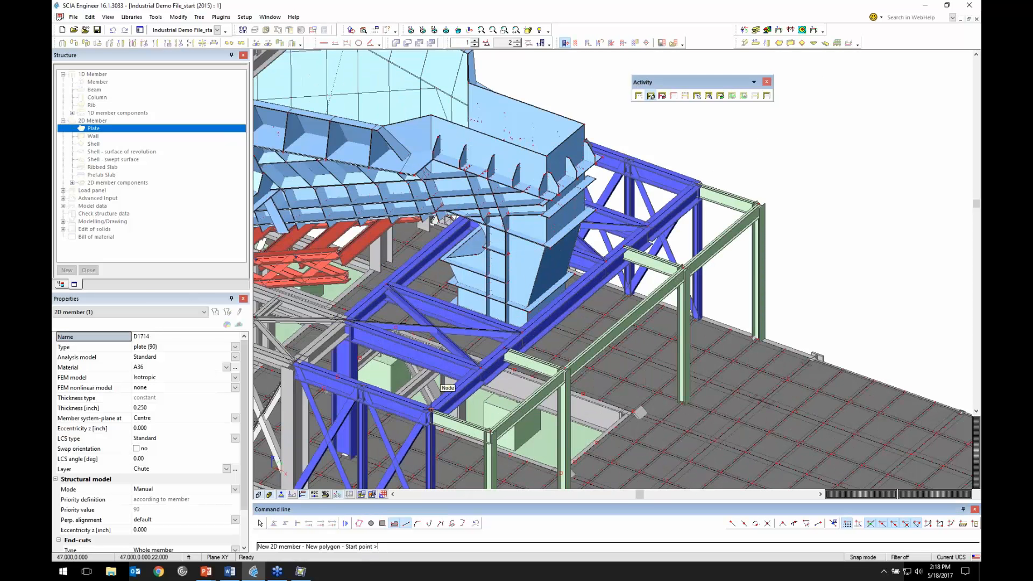
{"action": "left_click", "coordinate": [431, 409]}
{"action": "left_click", "coordinate": [697, 183]}
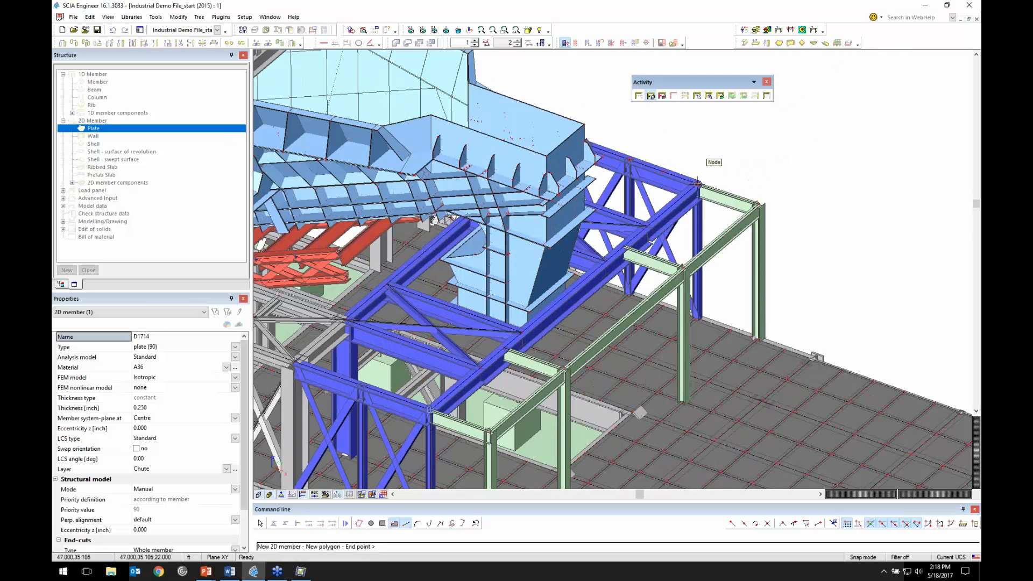
{"action": "left_click", "coordinate": [758, 203]}
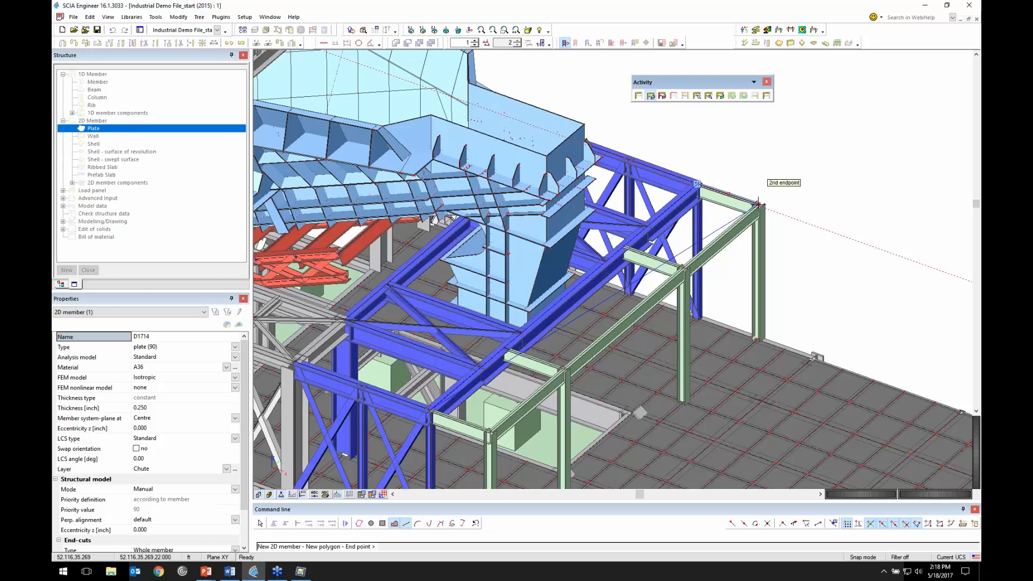
{"action": "left_click", "coordinate": [491, 430]}
{"action": "key", "text": "Escape"}
{"action": "key", "text": "Escape"}
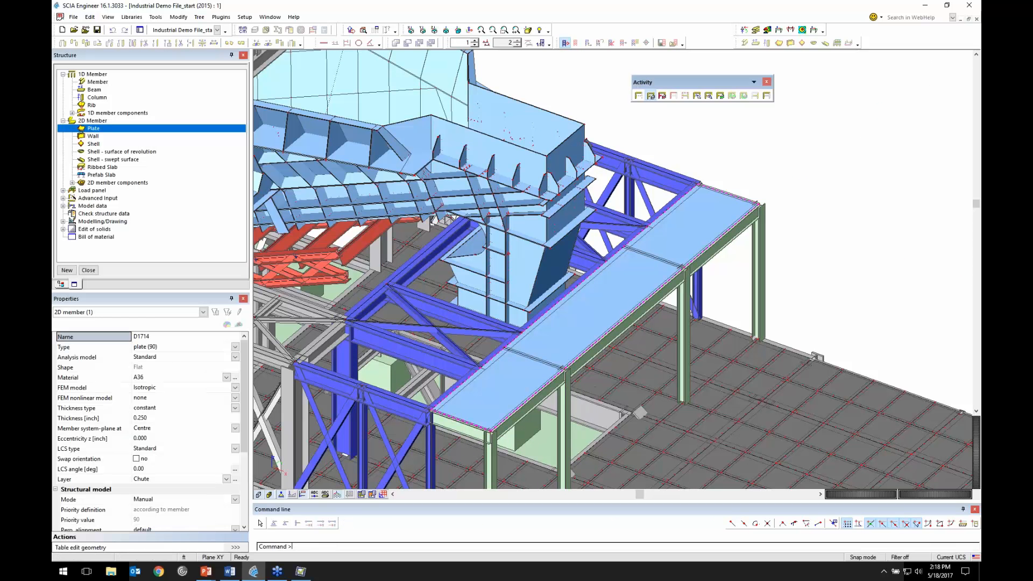
Examine the analysis model options available for the new walkway plate and clear the selection.
{"action": "left_click", "coordinate": [162, 357]}
{"action": "left_click", "coordinate": [161, 357]}
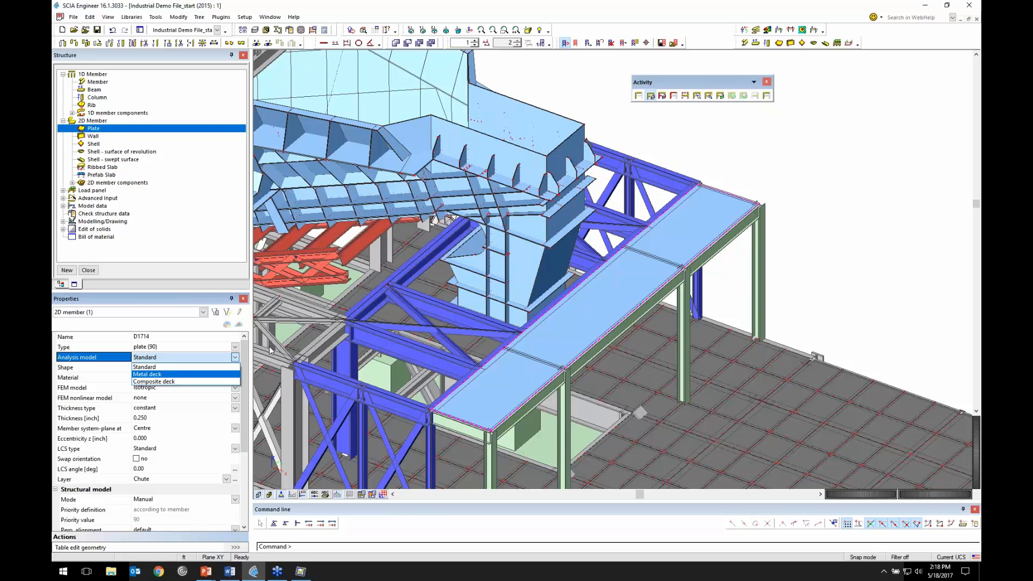
{"action": "left_click", "coordinate": [167, 375]}
{"action": "key", "text": "Escape"}
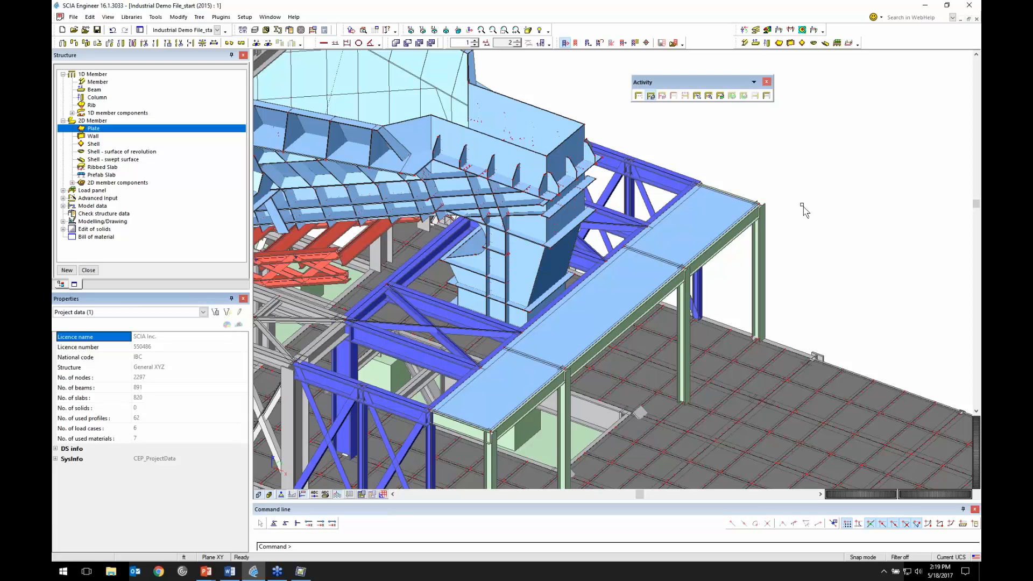
Review the properties of the project's permanent and variable load cases, from PERM2 to VAR2, and close the list.
{"action": "scroll", "coordinate": [798, 214], "scroll_direction": "down", "scroll_amount": 3}
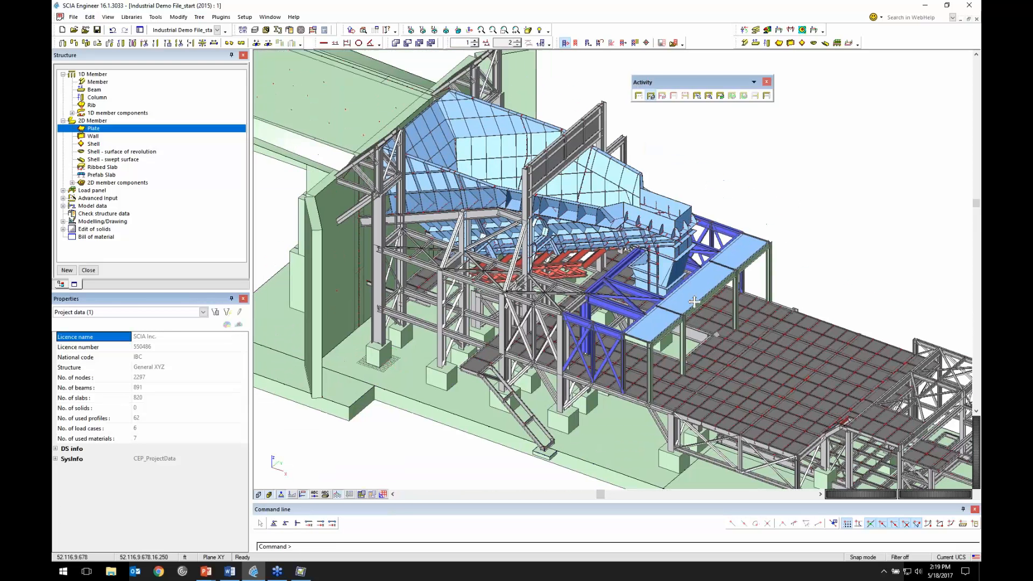
{"action": "scroll", "coordinate": [380, 237], "scroll_direction": "down", "scroll_amount": 2}
{"action": "middle_click_drag", "start_coordinate": [550, 288], "coordinate": [529, 243]}
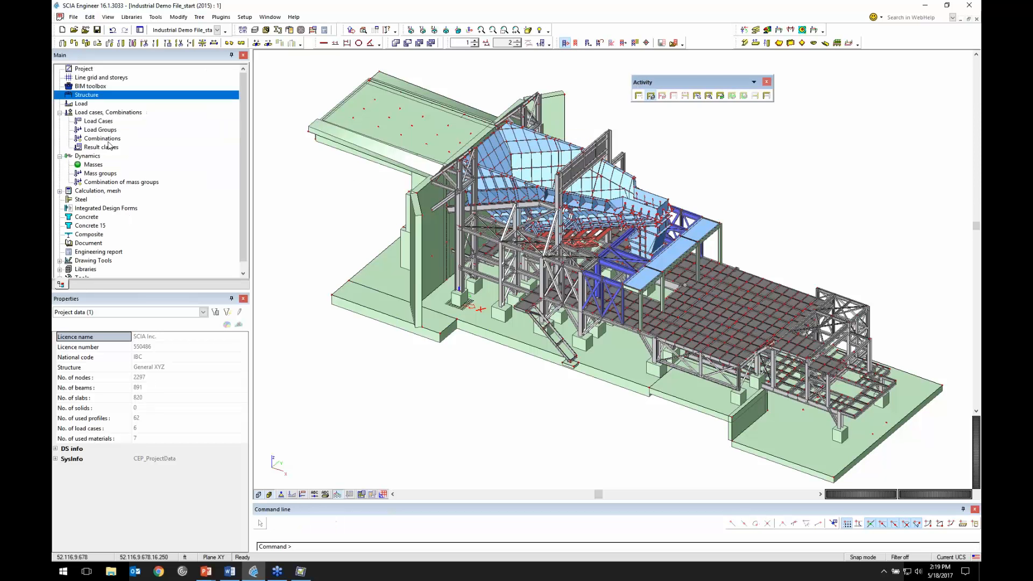
{"action": "left_click", "coordinate": [101, 122]}
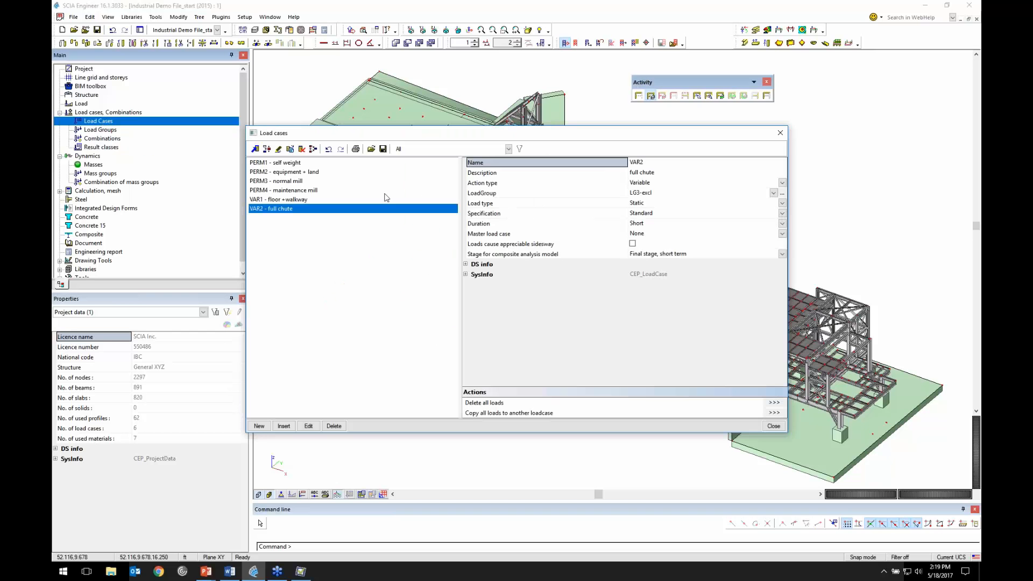
{"action": "left_click", "coordinate": [327, 173]}
{"action": "left_click", "coordinate": [323, 183]}
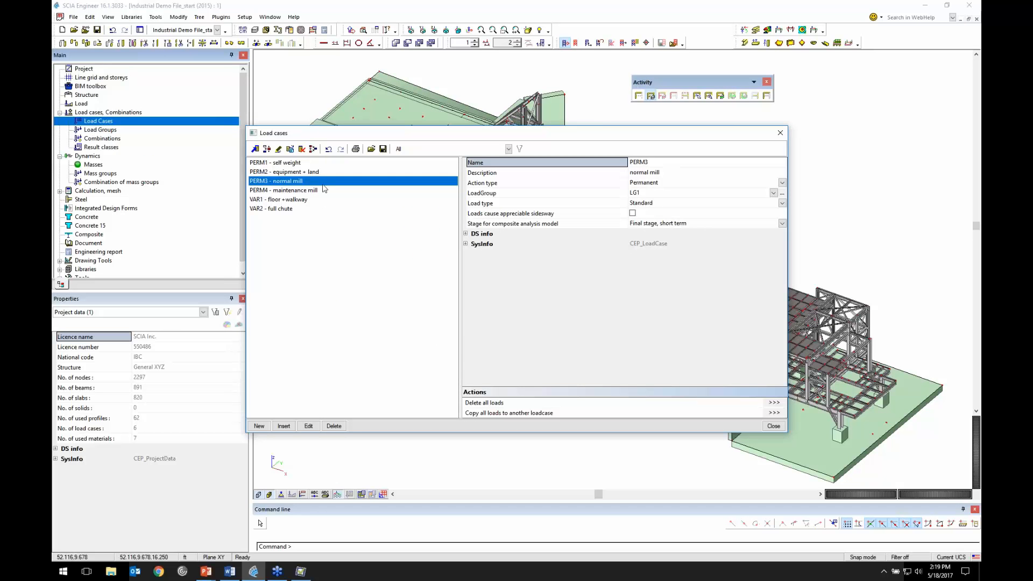
{"action": "left_click", "coordinate": [325, 191]}
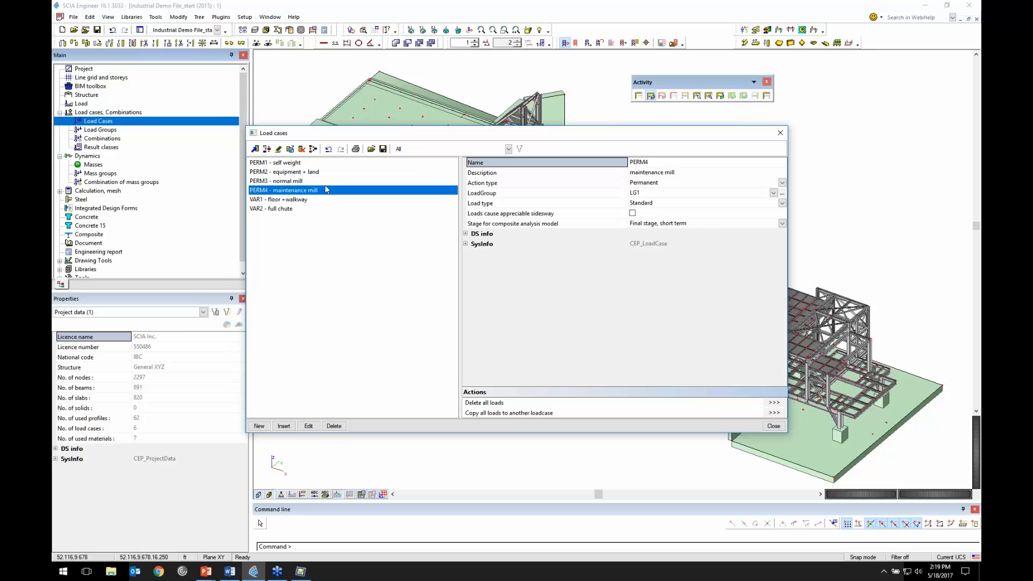
{"action": "left_click", "coordinate": [325, 200]}
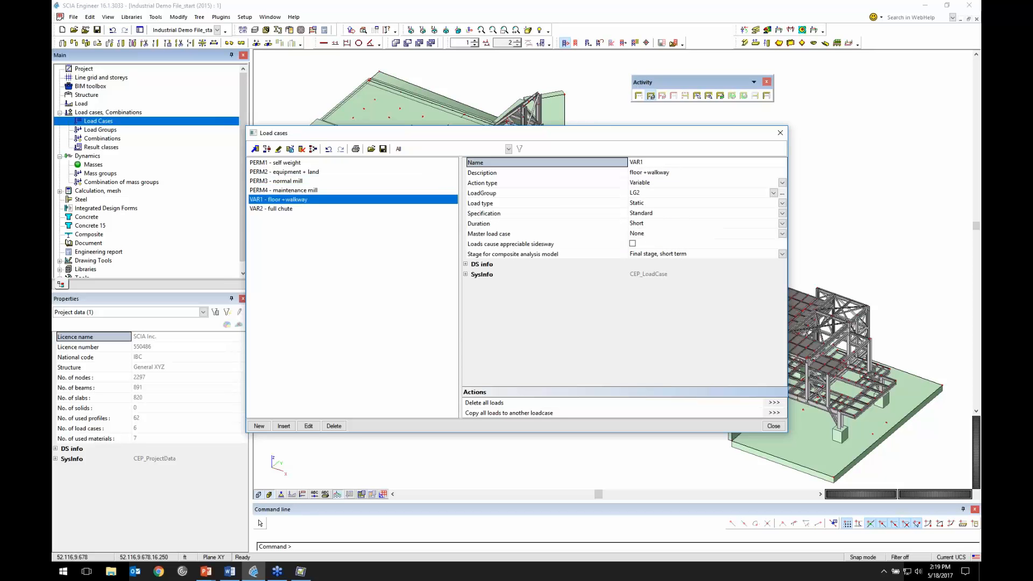
{"action": "left_click", "coordinate": [321, 210]}
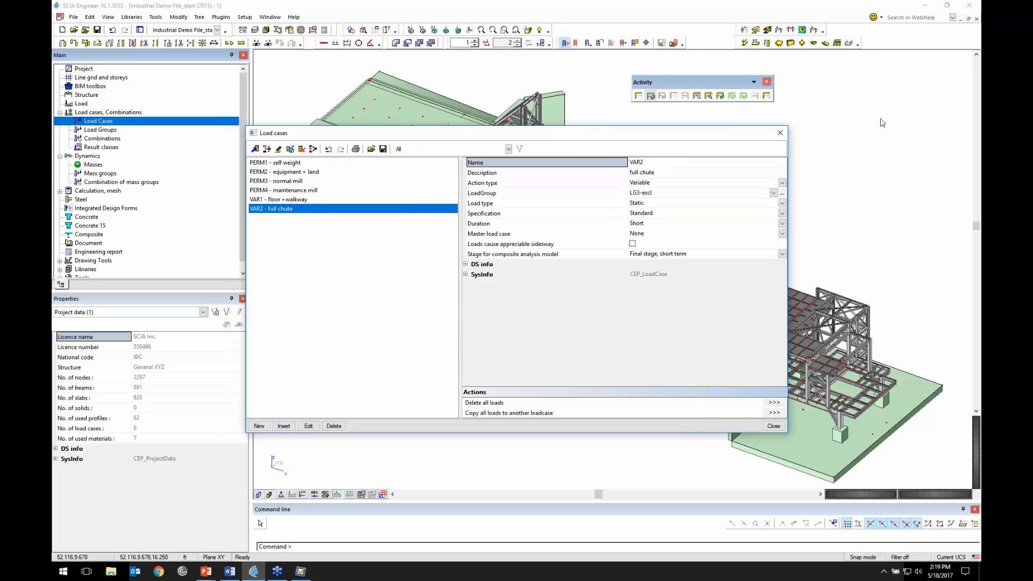
{"action": "left_click", "coordinate": [780, 133]}
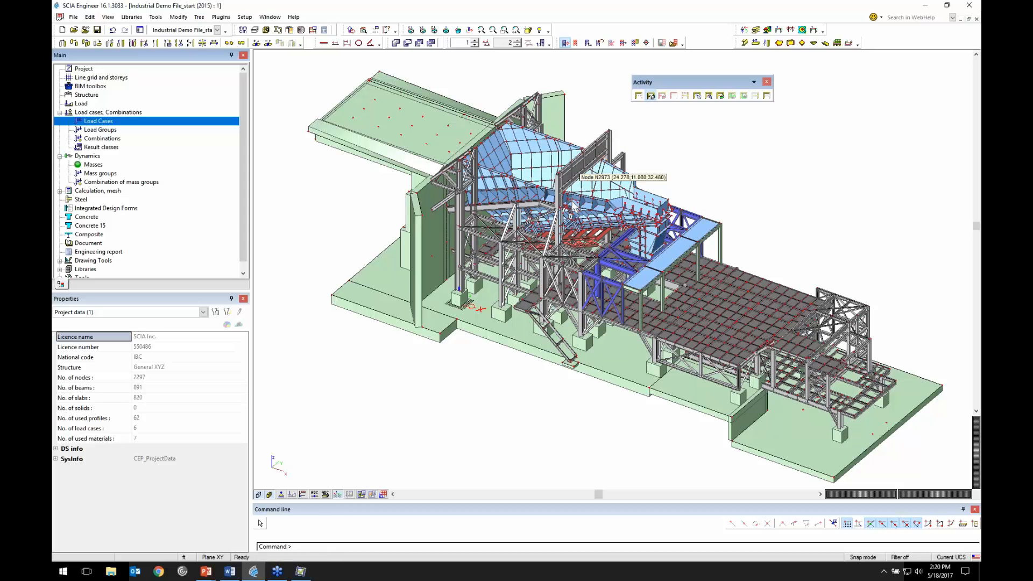
Filter the display by layer activity so that only the Chute layer is shown.
{"action": "left_click", "coordinate": [658, 99]}
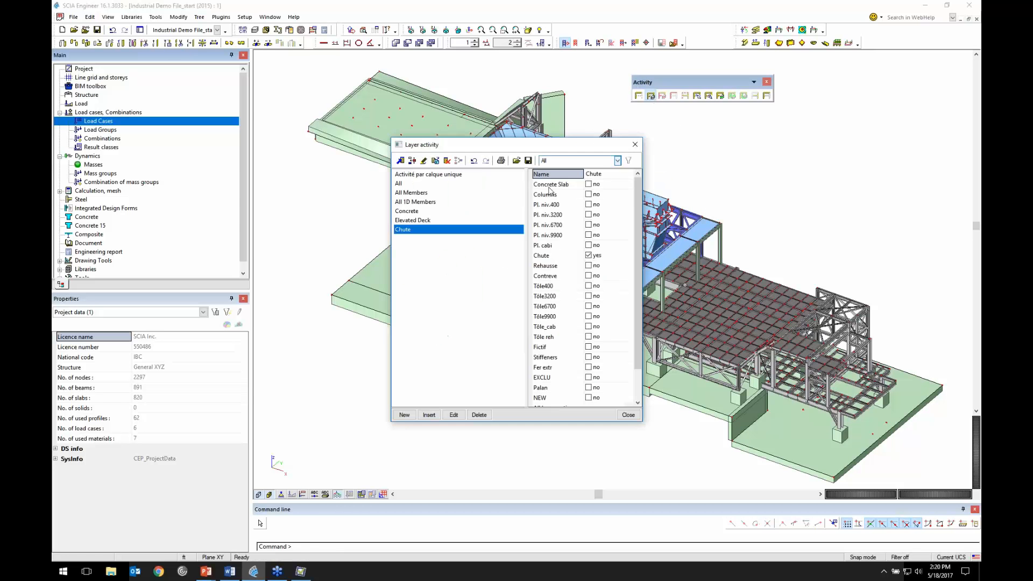
{"action": "left_click", "coordinate": [627, 415]}
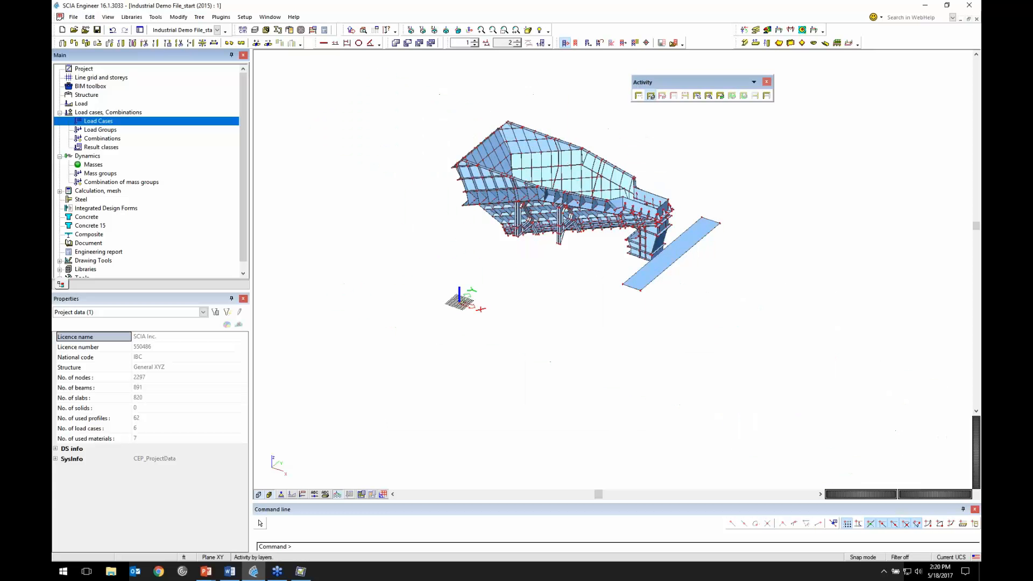
{"action": "scroll", "coordinate": [646, 240], "scroll_direction": "up", "scroll_amount": 3}
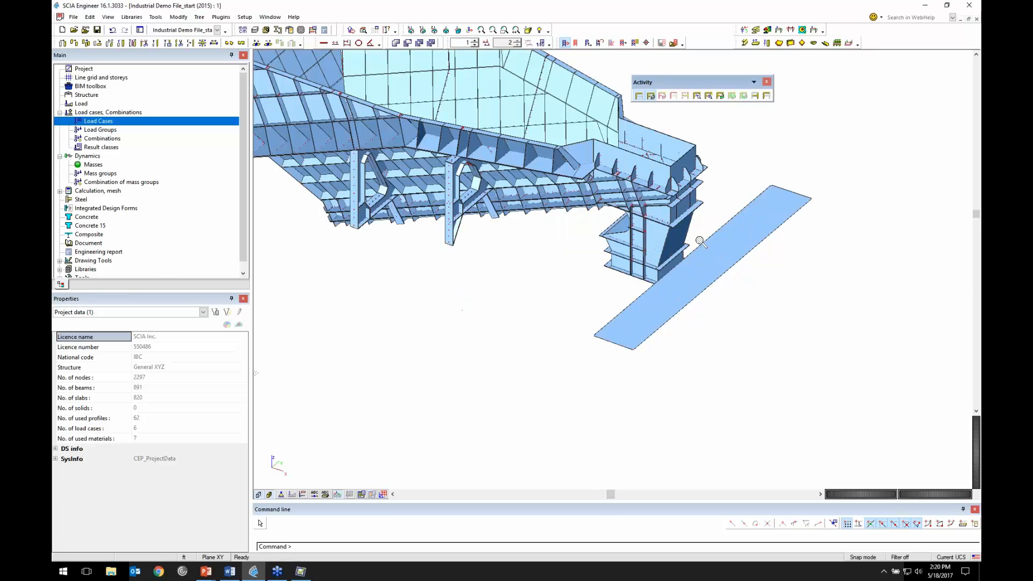
Assign the new walkway plate to the Concrete Slab layer and clear the selection.
{"action": "left_click", "coordinate": [721, 250]}
{"action": "left_click", "coordinate": [179, 479]}
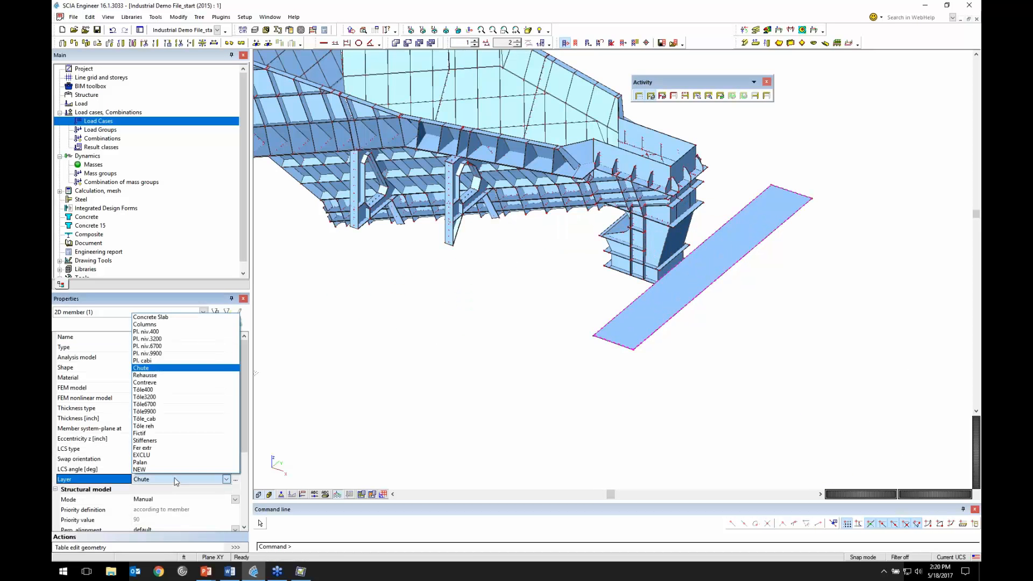
{"action": "left_click", "coordinate": [161, 318]}
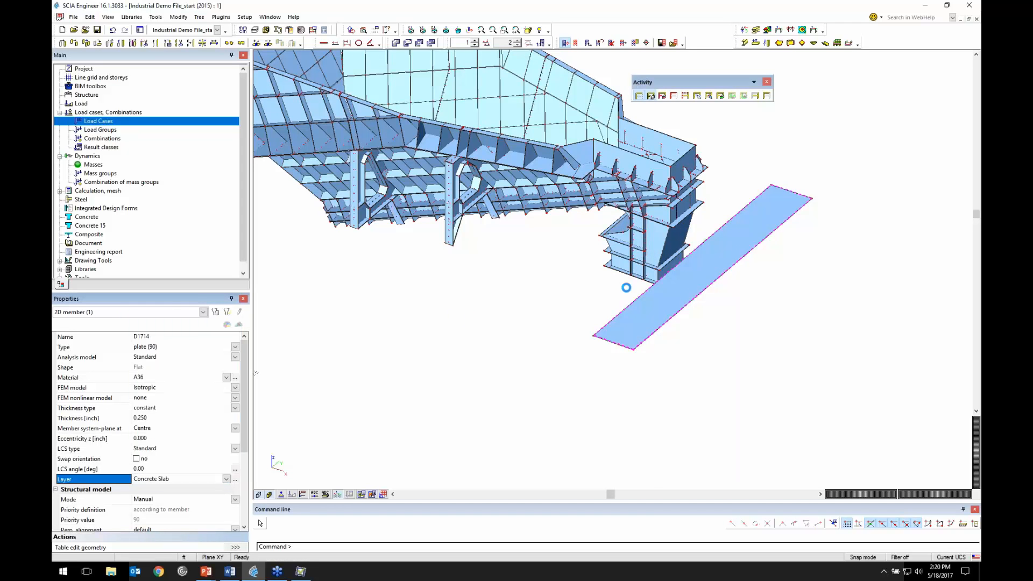
{"action": "left_click", "coordinate": [624, 288]}
Open load input for the VAR2 full chute load case with the whole chute in view.
{"action": "scroll", "coordinate": [504, 301], "scroll_direction": "down", "scroll_amount": 5}
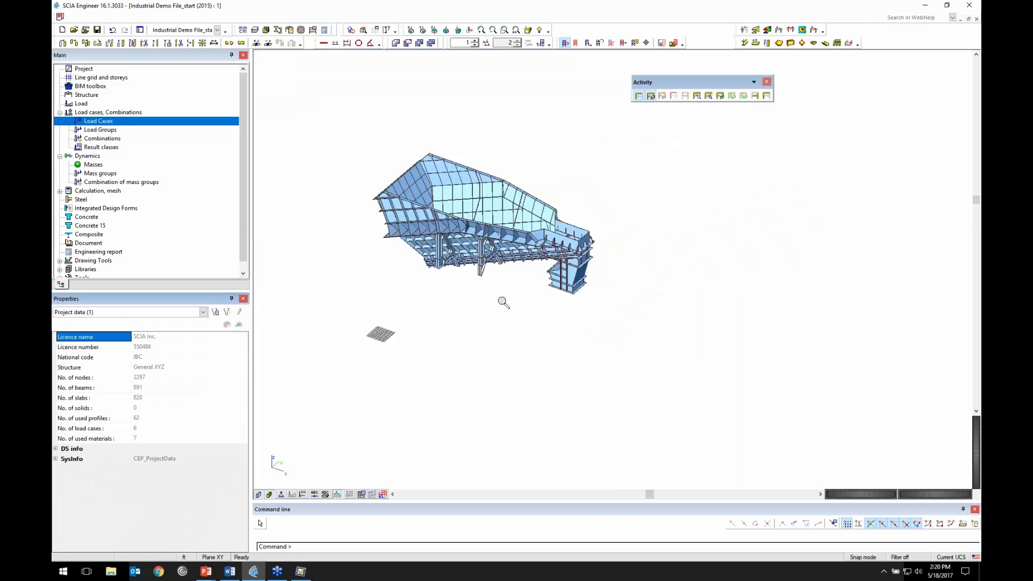
{"action": "scroll", "coordinate": [412, 202], "scroll_direction": "up", "scroll_amount": 5}
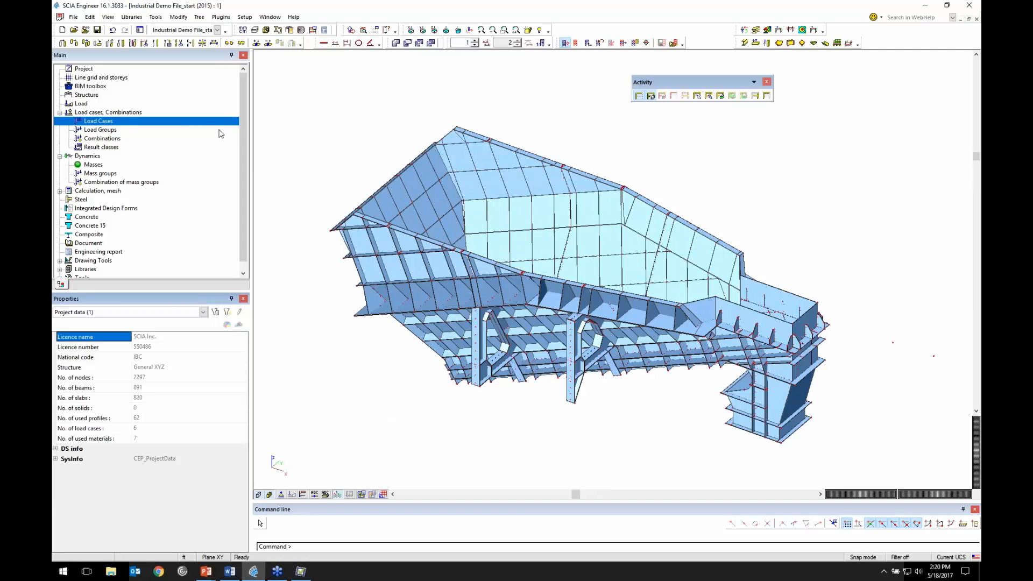
{"action": "double_click", "coordinate": [81, 104]}
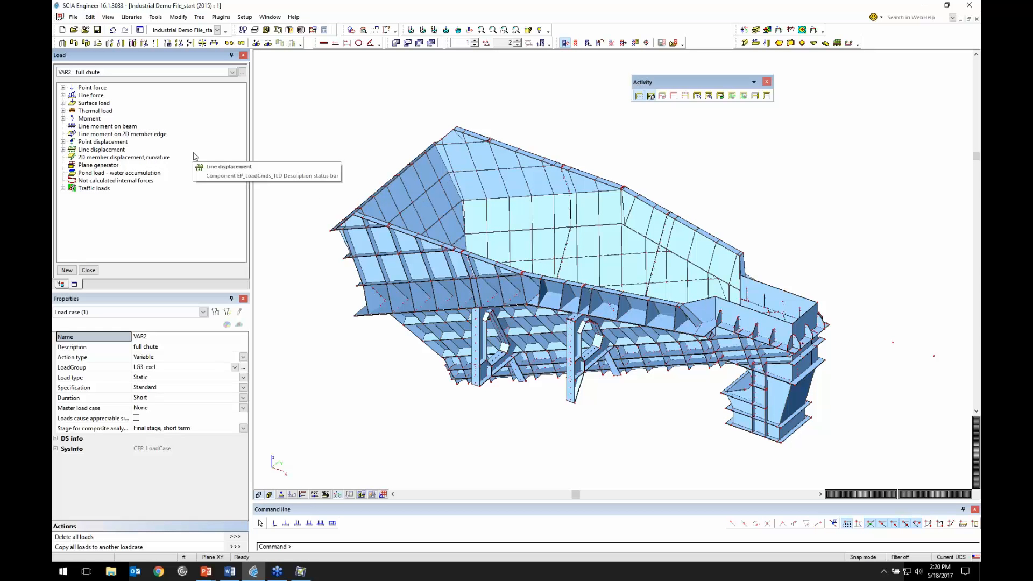
Expand the point force, line force and surface load types and bring the chute's end wall into view.
{"action": "left_click", "coordinate": [63, 103]}
{"action": "left_click", "coordinate": [65, 95]}
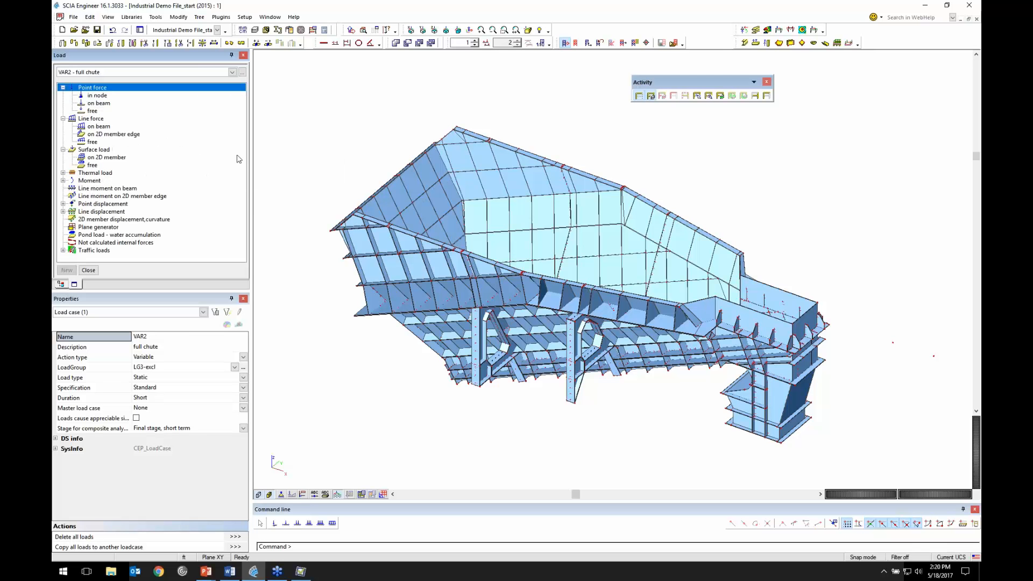
{"action": "left_click", "coordinate": [63, 87]}
{"action": "right_click_drag", "start_coordinate": [498, 207], "coordinate": [462, 206], "text": "ctrl"}
{"action": "right_click_drag", "start_coordinate": [646, 183], "coordinate": [411, 287], "text": "shift"}
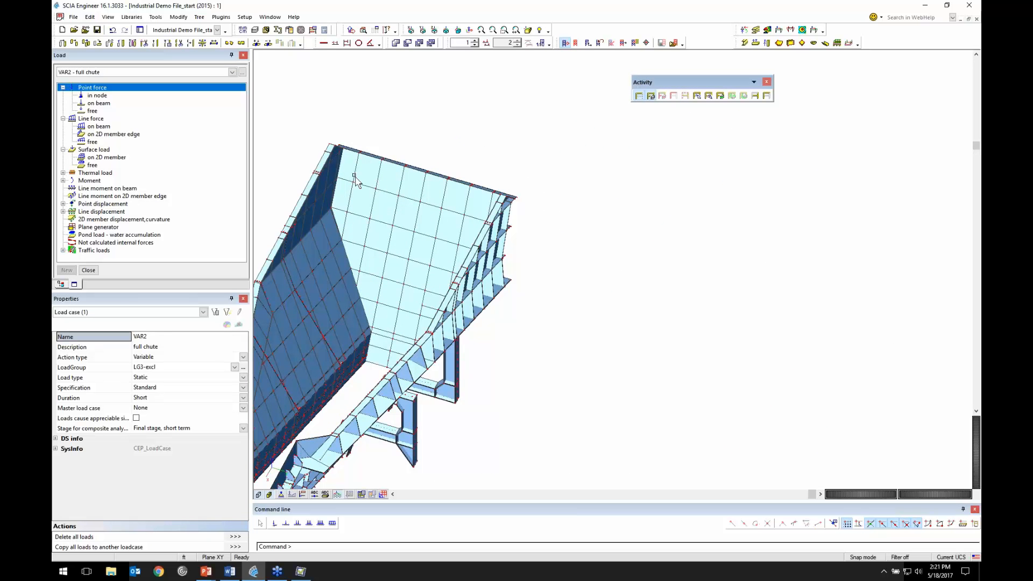
{"action": "right_click_drag", "start_coordinate": [431, 227], "coordinate": [440, 253], "text": "ctrl"}
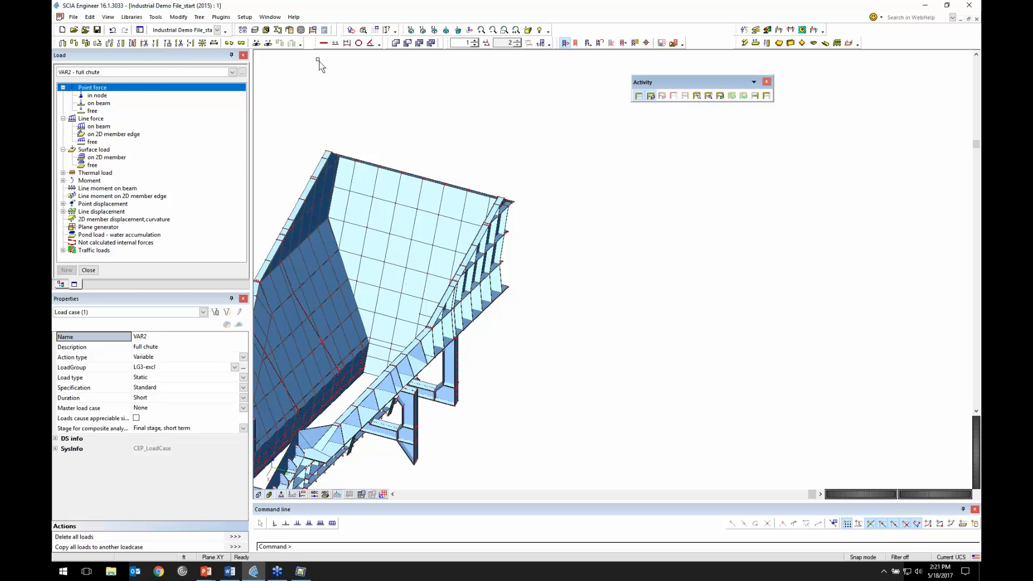
{"action": "left_click", "coordinate": [156, 17]}
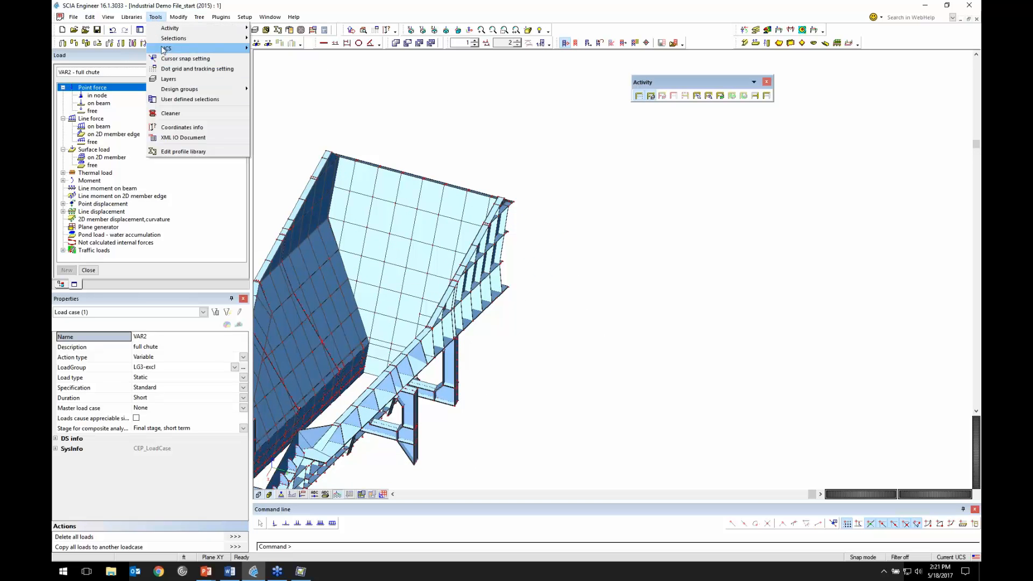
{"action": "mouse_move", "coordinate": [164, 50]}
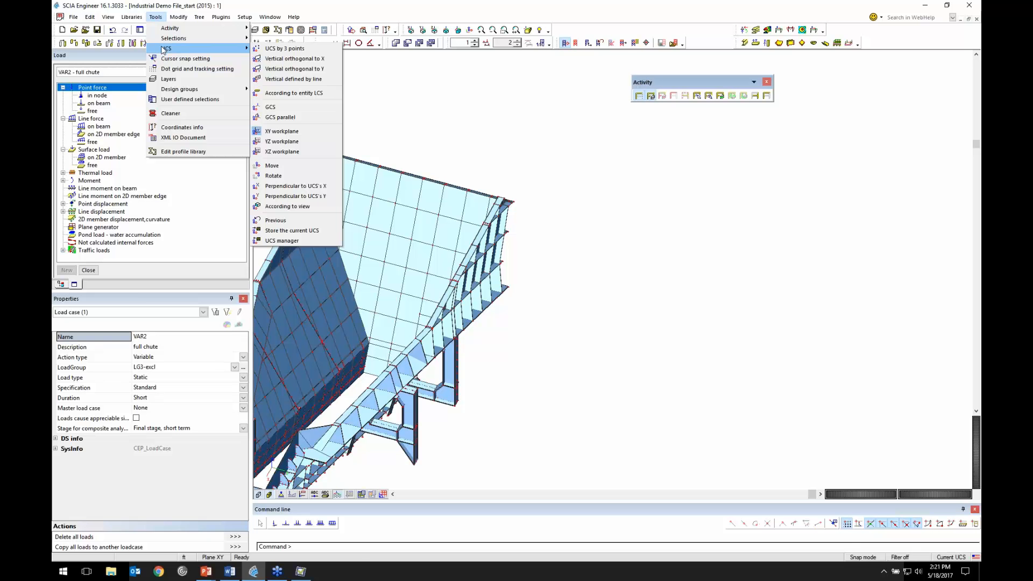
{"action": "left_click", "coordinate": [294, 93]}
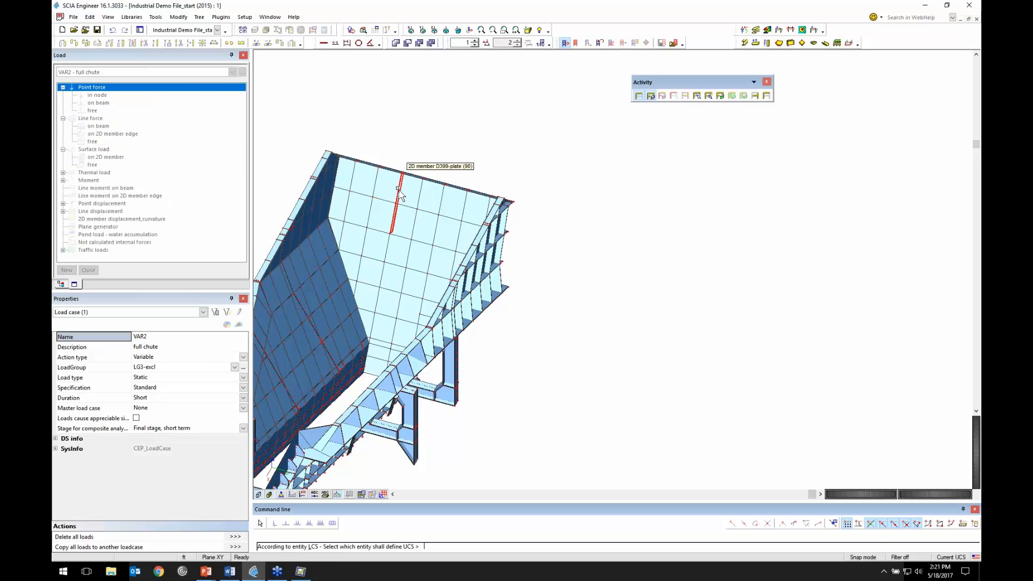
{"action": "scroll", "coordinate": [357, 168], "scroll_direction": "up", "scroll_amount": 5}
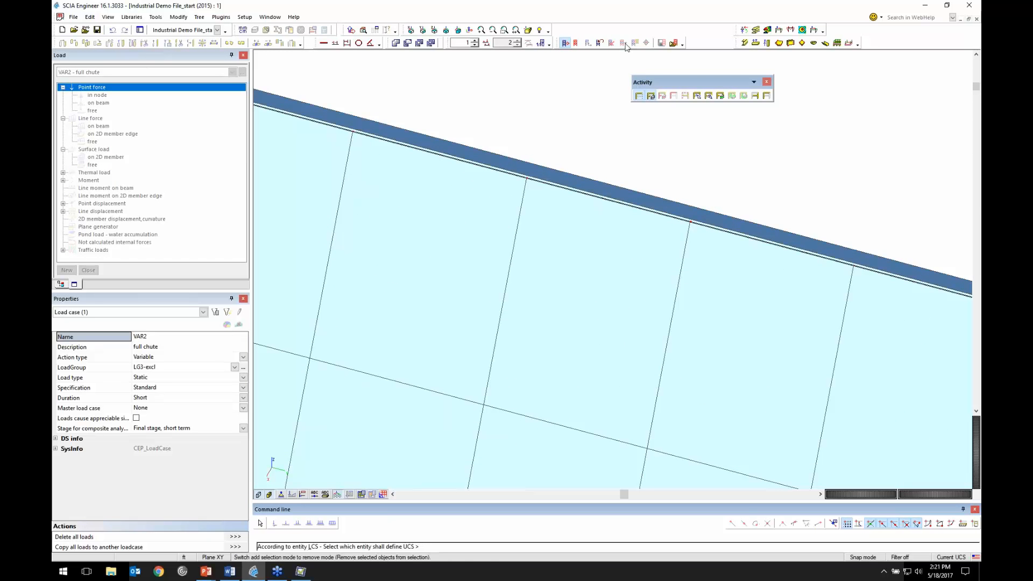
{"action": "key", "text": "Escape"}
Try to align the UCS with the local coordinate system of a plate in the chute's end wall.
{"action": "left_click", "coordinate": [647, 46]}
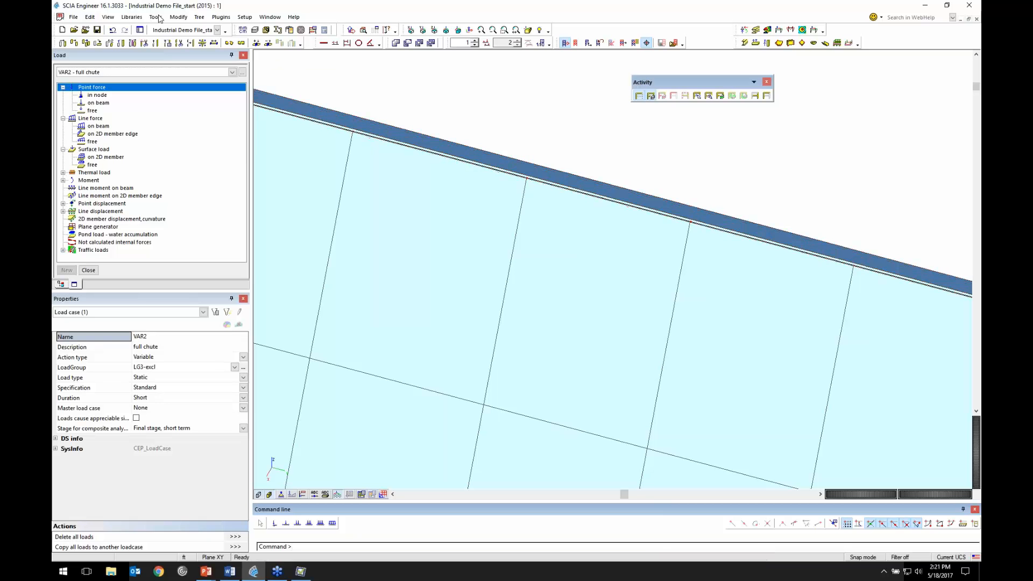
{"action": "left_click", "coordinate": [159, 19]}
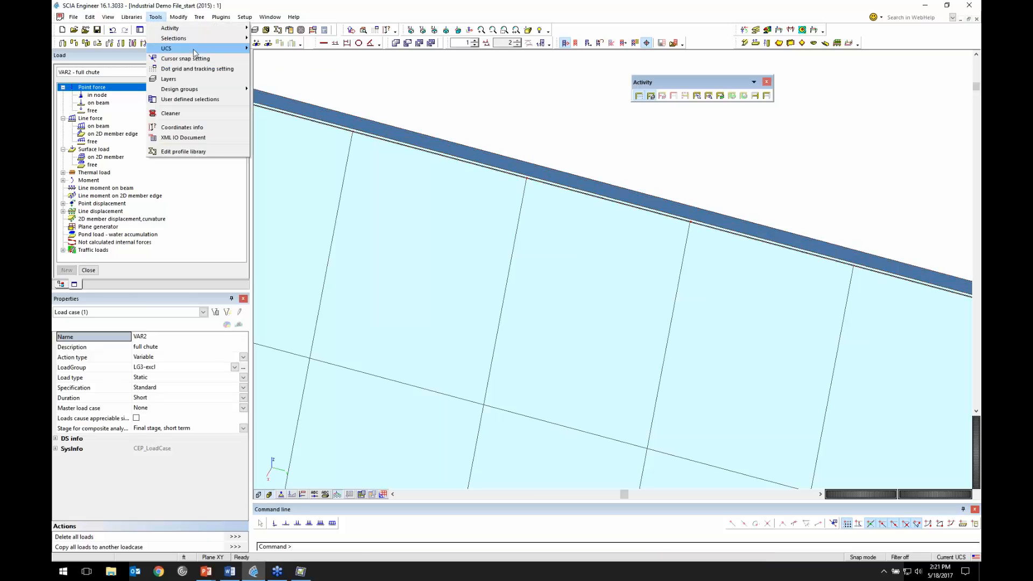
{"action": "left_click", "coordinate": [311, 94]}
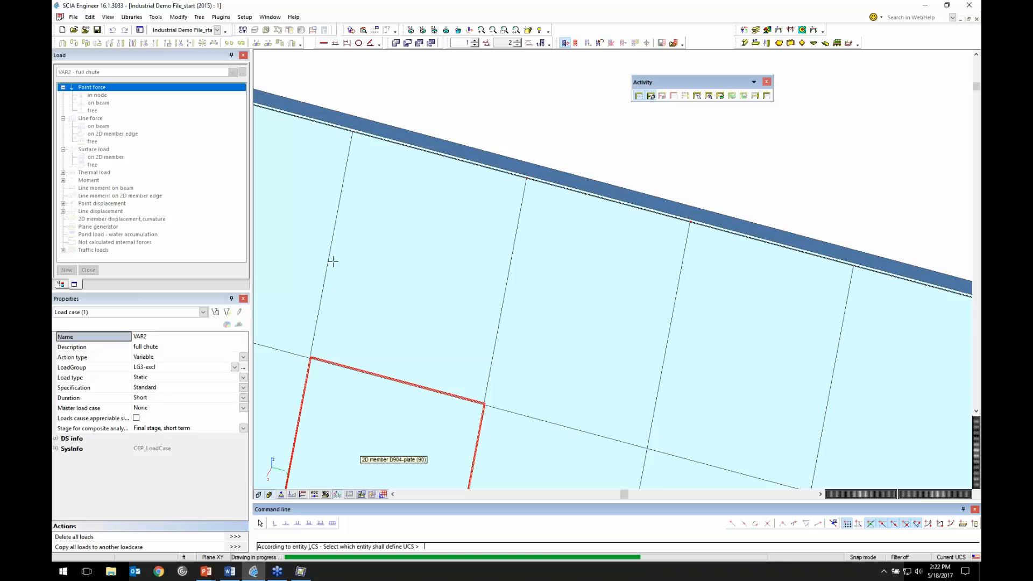
{"action": "left_click", "coordinate": [391, 280]}
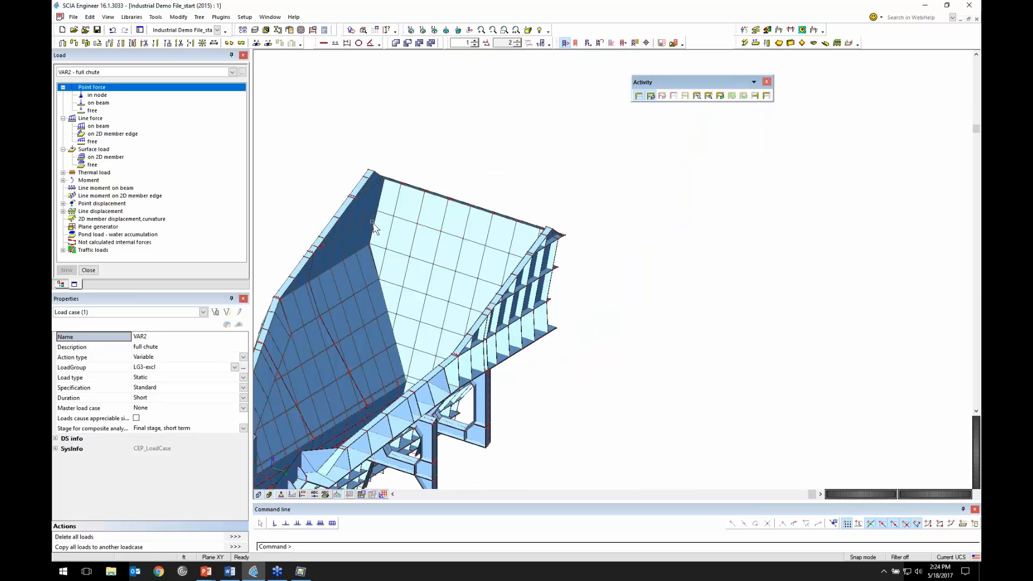
Set the UCS according to the entity LCS of an upper plate on the chute's end wall.
{"action": "scroll", "coordinate": [408, 240], "scroll_direction": "up", "scroll_amount": 3}
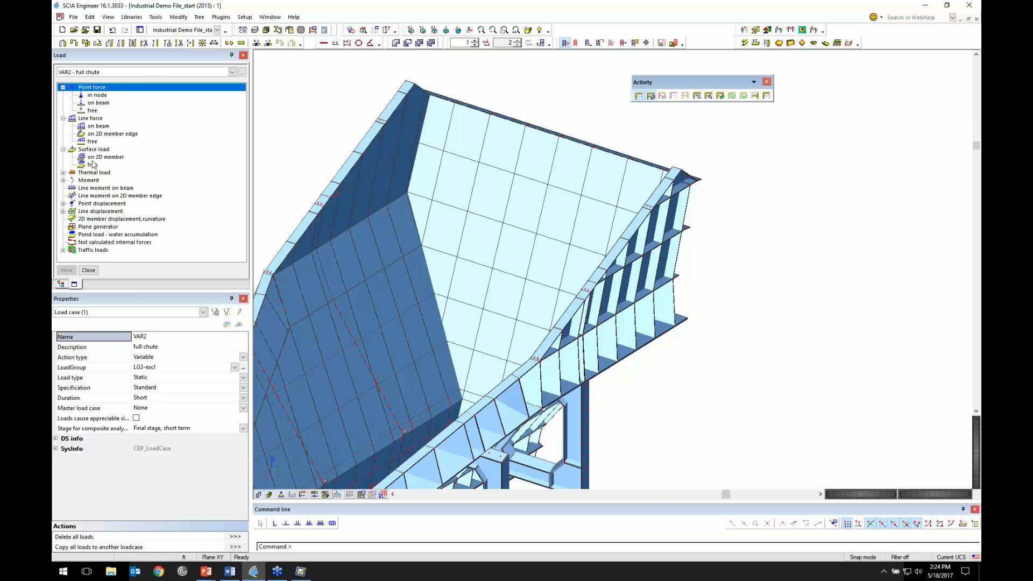
{"action": "left_click", "coordinate": [155, 18]}
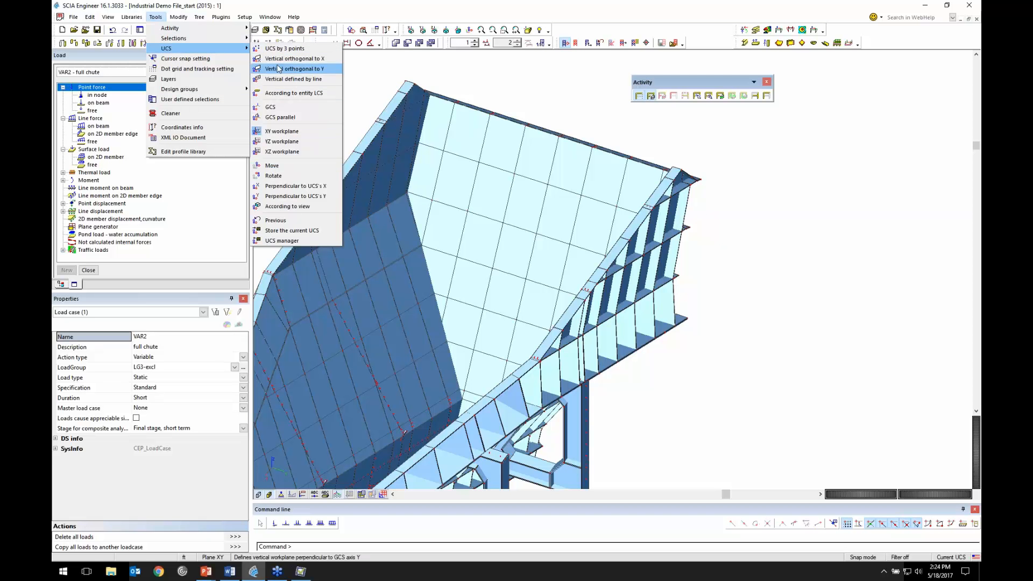
{"action": "left_click", "coordinate": [294, 92]}
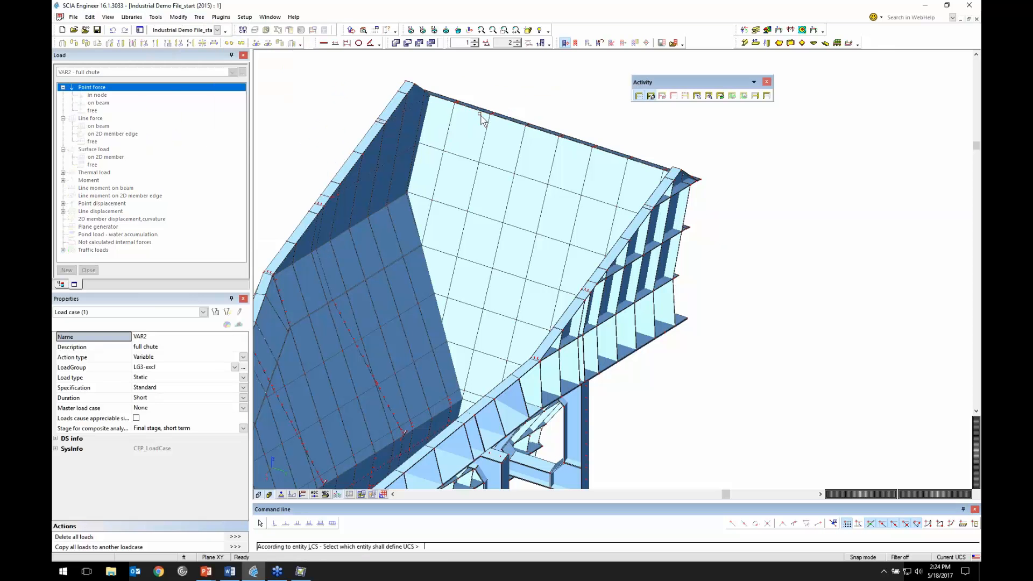
{"action": "left_click", "coordinate": [484, 116]}
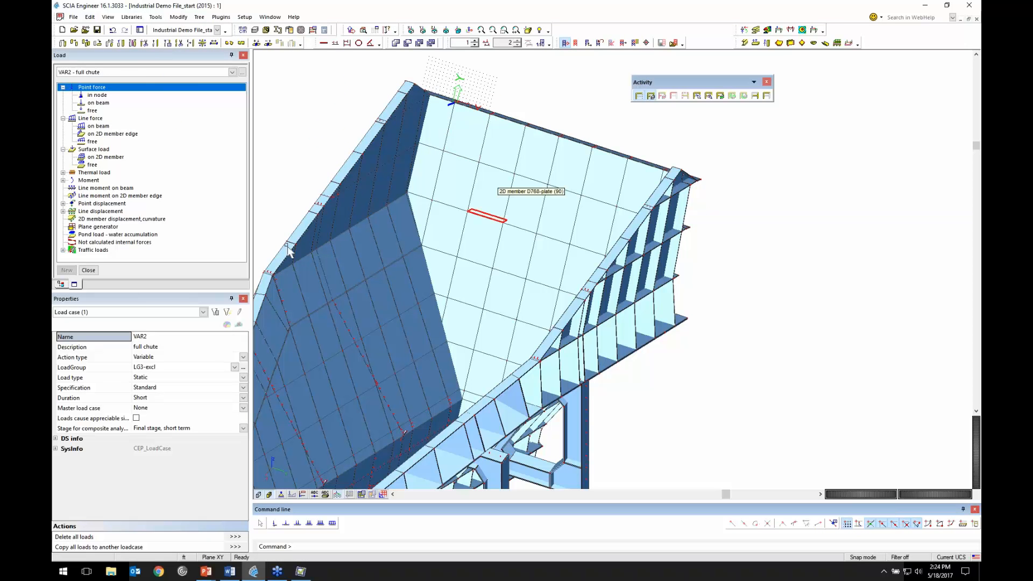
Define a free surface force with q1 of -300 and q2 of -100 lbf/ft^2 for the VAR2 load case.
{"action": "double_click", "coordinate": [92, 165]}
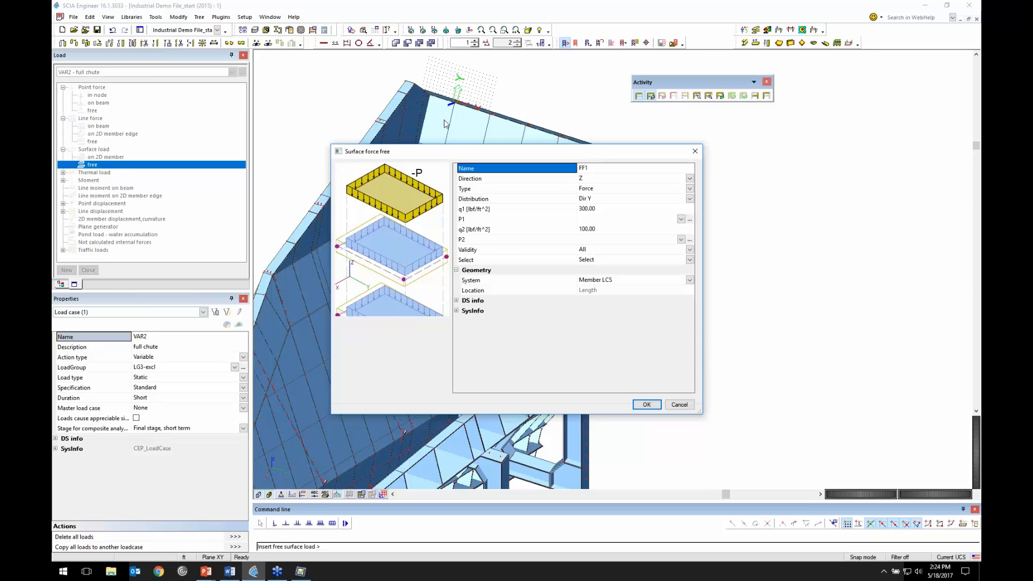
{"action": "left_click", "coordinate": [585, 208]}
{"action": "type", "text": "-"}
{"action": "key", "text": "Return"}
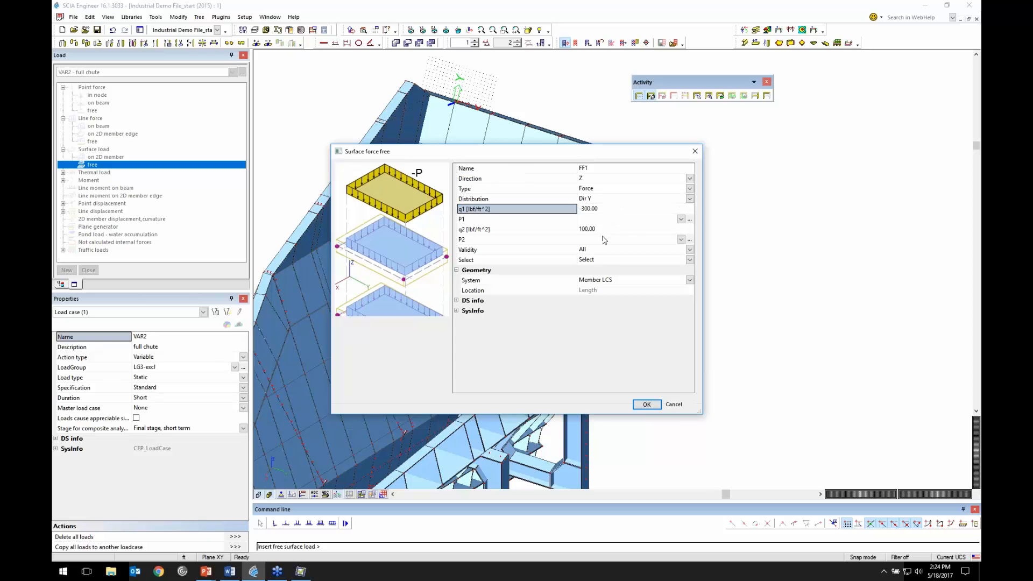
{"action": "left_click", "coordinate": [581, 230]}
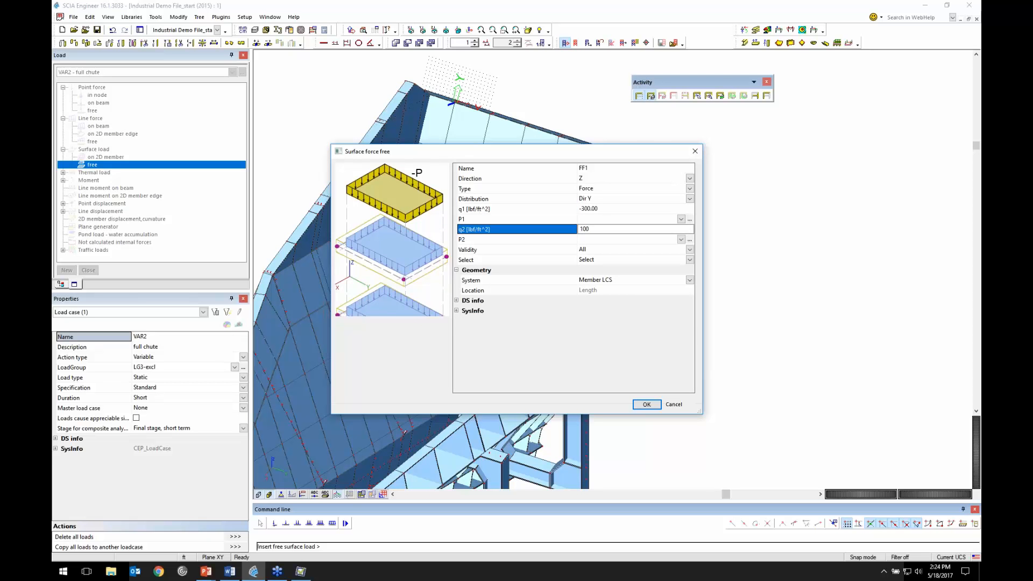
{"action": "type", "text": "-"}
{"action": "key", "text": "Return"}
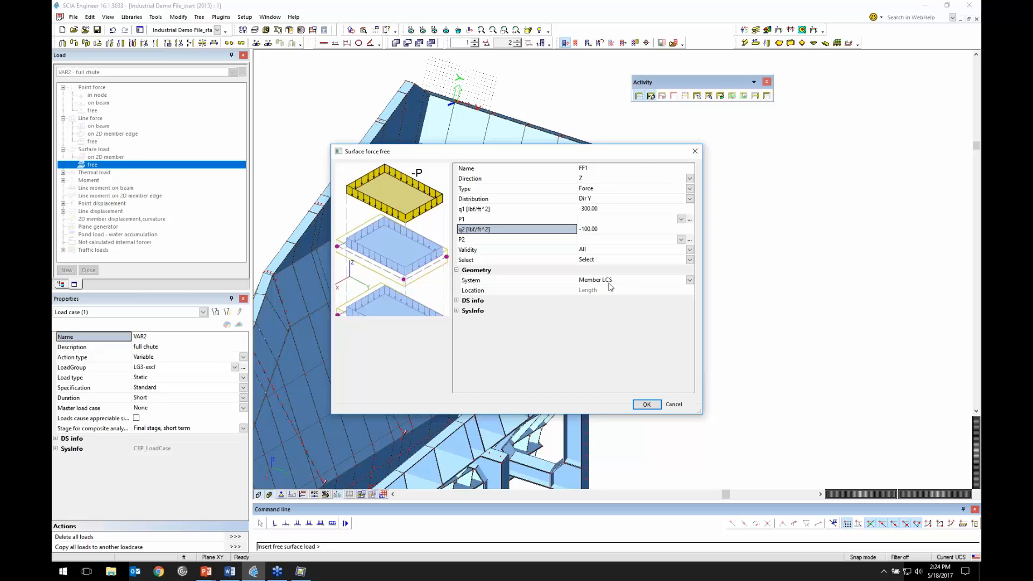
{"action": "left_click", "coordinate": [646, 404]}
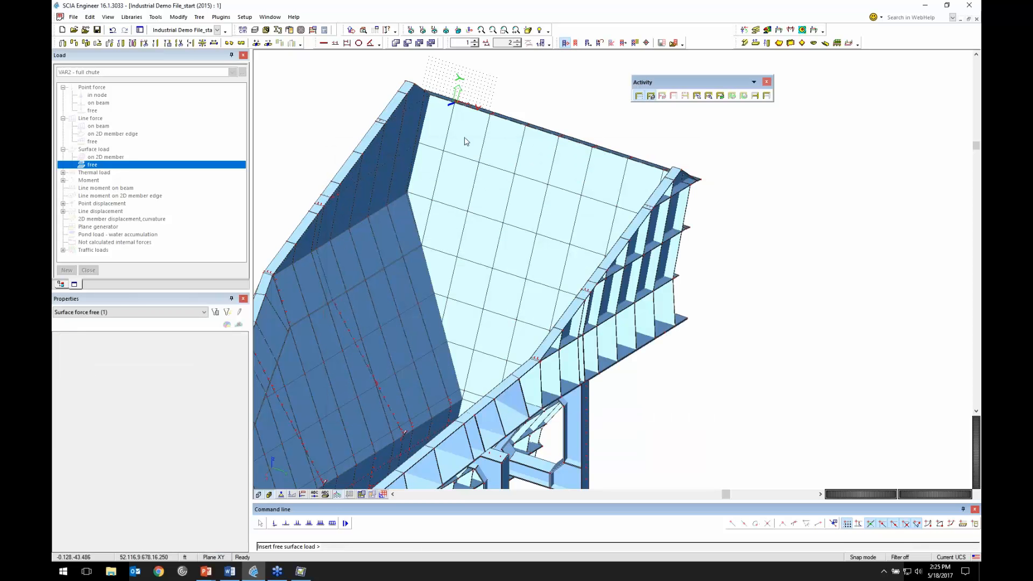
Outline the free surface load polygon through the corner and side nodes of the chute's end wall and finish the load input.
{"action": "left_click", "coordinate": [428, 93]}
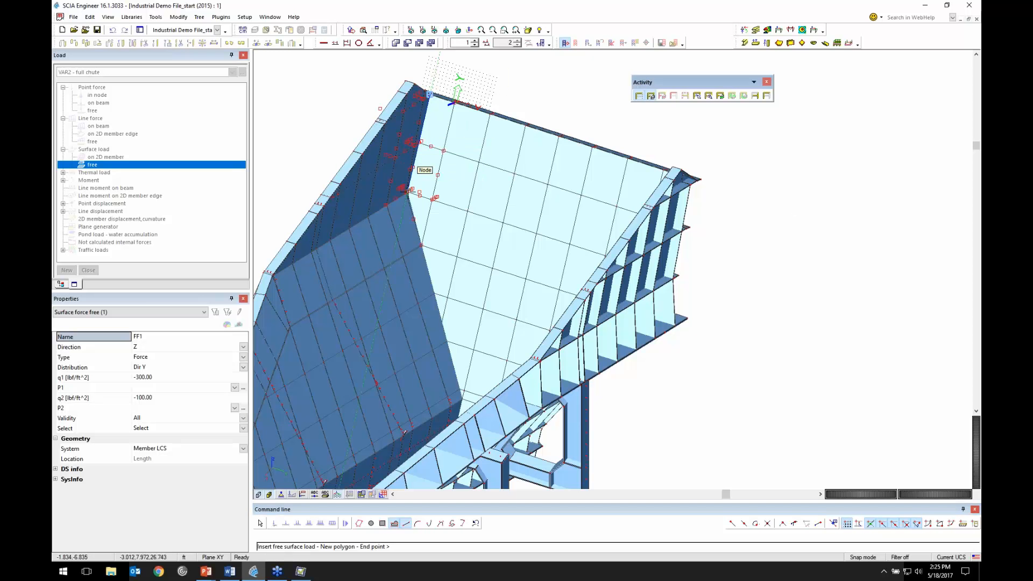
{"action": "left_click", "coordinate": [407, 192]}
{"action": "left_click", "coordinate": [446, 341]}
{"action": "right_click_drag", "start_coordinate": [490, 354], "coordinate": [520, 348], "text": "ctrl"}
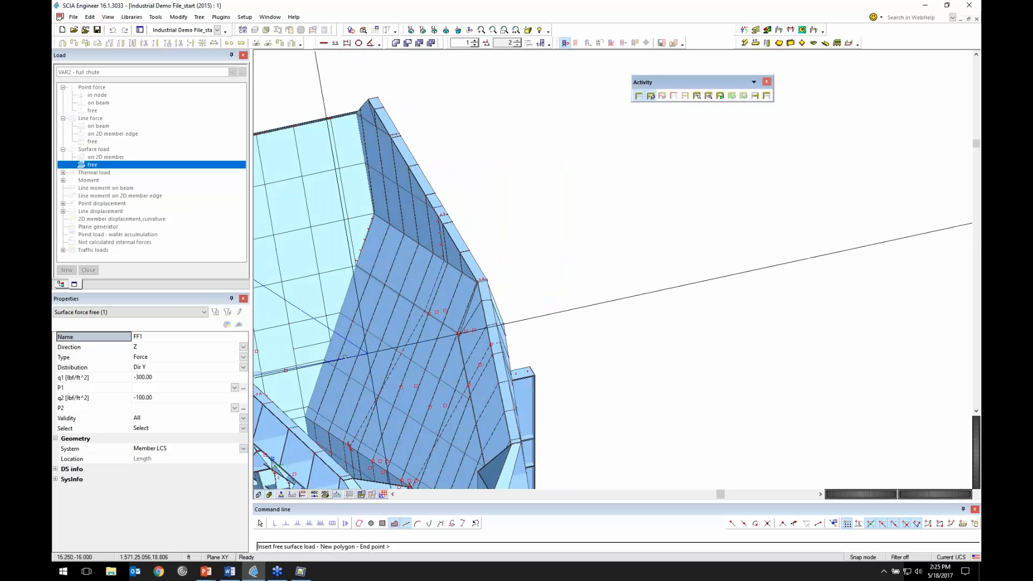
{"action": "left_click", "coordinate": [324, 359]}
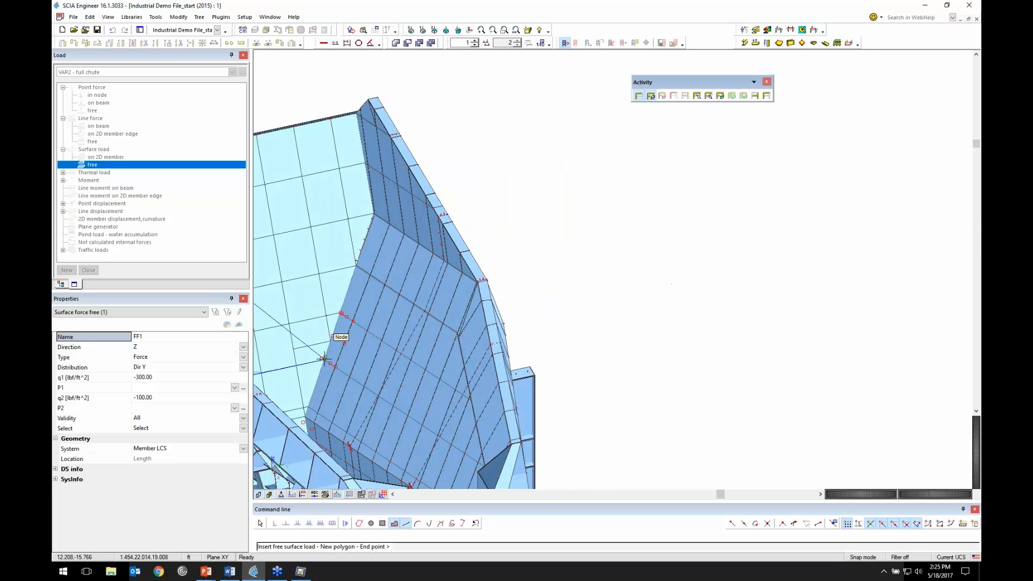
{"action": "left_click", "coordinate": [375, 213]}
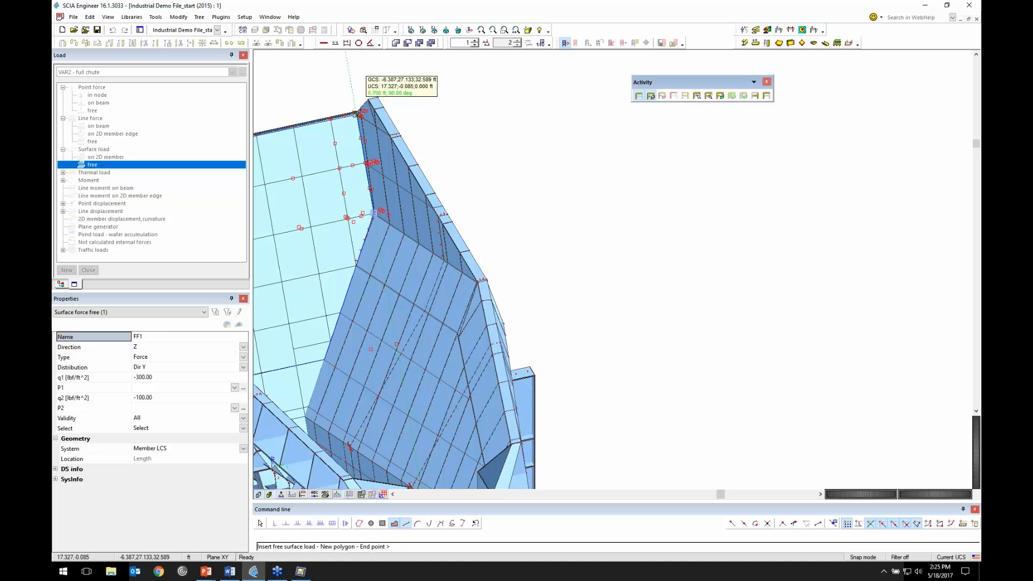
{"action": "left_click", "coordinate": [358, 112]}
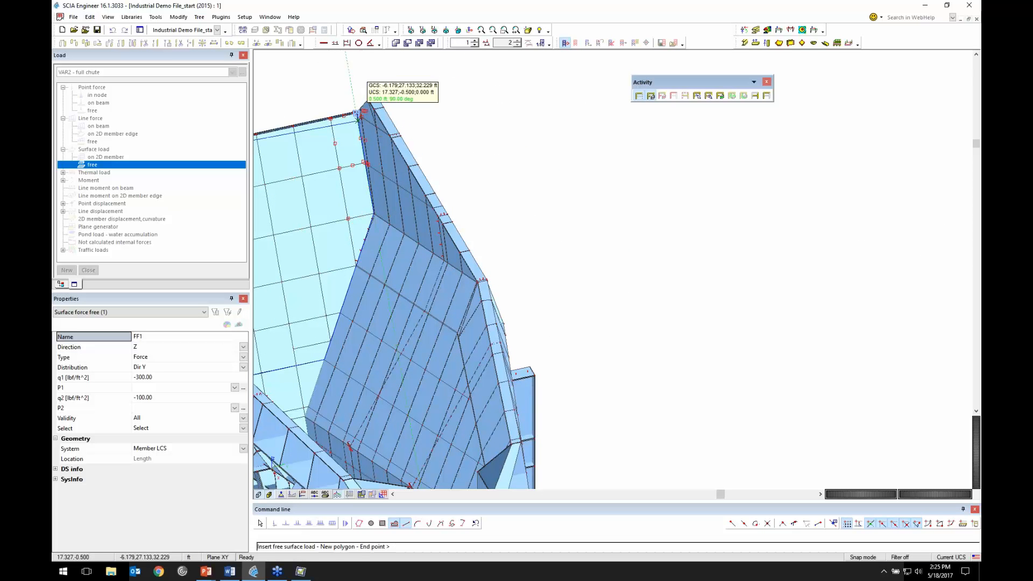
{"action": "key", "text": "Escape"}
{"action": "key", "text": "Escape"}
Inspect the new surface load on the end wall and set its q2 to 100 lbf/ft^2.
{"action": "right_click_drag", "start_coordinate": [517, 213], "coordinate": [460, 205], "text": "ctrl"}
{"action": "right_click_drag", "start_coordinate": [371, 228], "coordinate": [561, 110], "text": "shift"}
{"action": "right_click_drag", "start_coordinate": [487, 259], "coordinate": [423, 246], "text": "ctrl"}
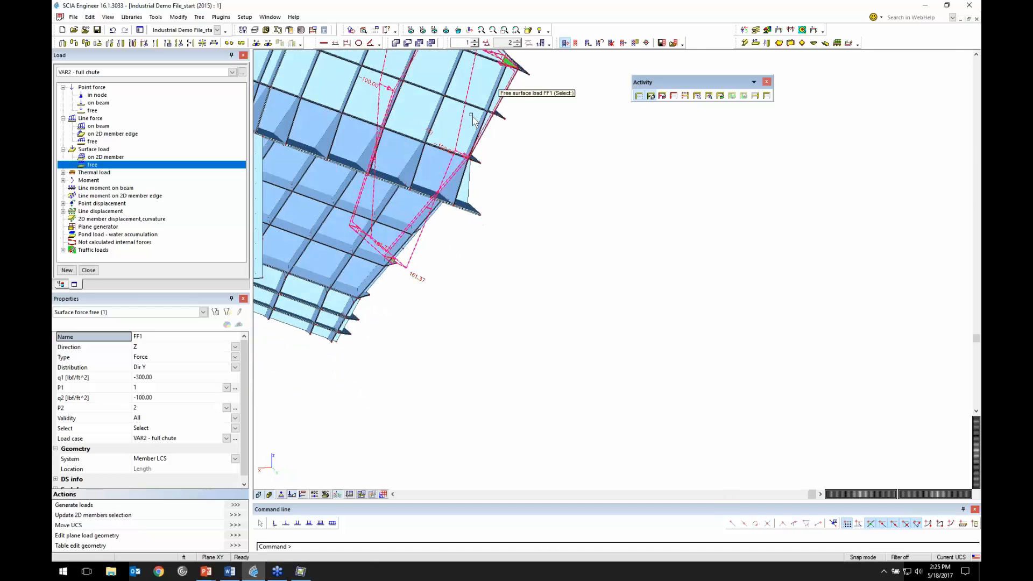
{"action": "right_click_drag", "start_coordinate": [477, 141], "coordinate": [488, 203], "text": "ctrl"}
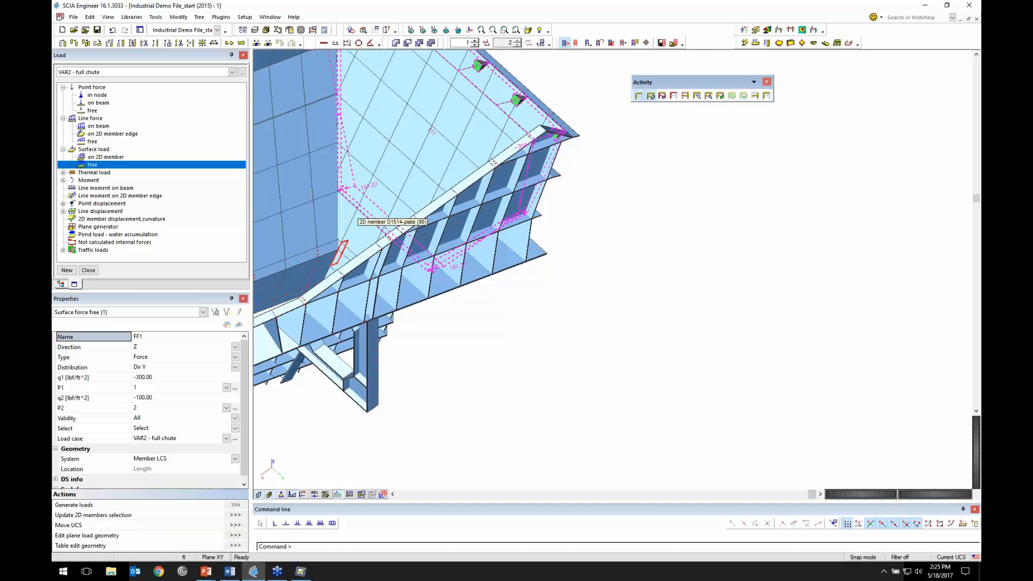
{"action": "left_click", "coordinate": [137, 397]}
{"action": "key", "text": "BackSpace"}
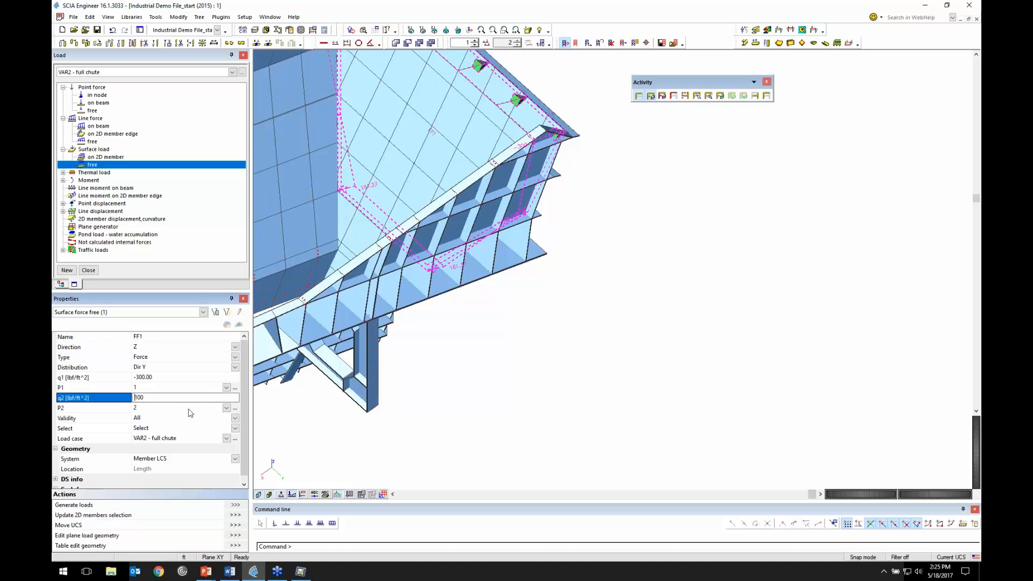
{"action": "key", "text": "Return"}
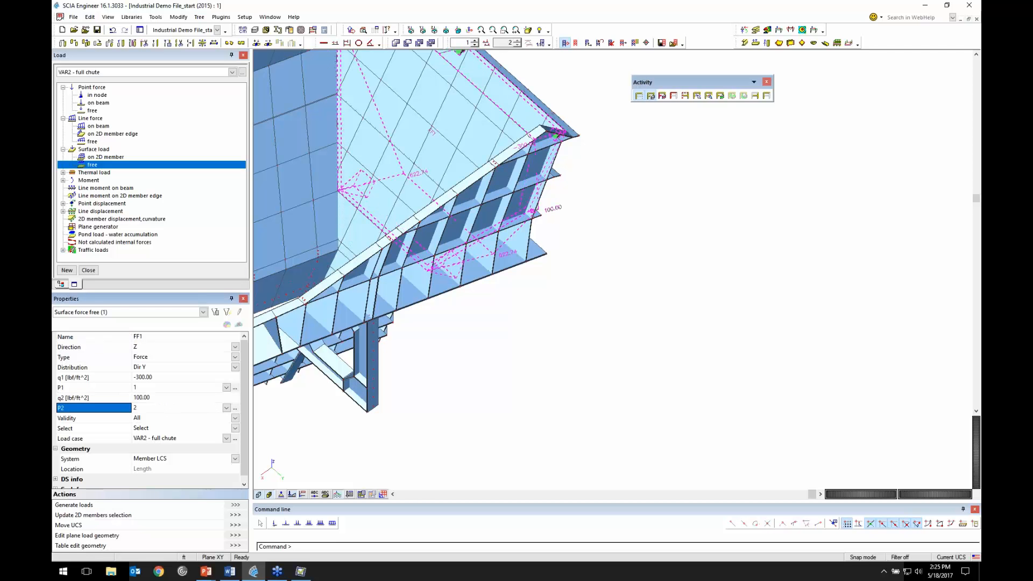
Set the end wall surface load's q1 to 300 lbf/ft^2.
{"action": "right_click_drag", "start_coordinate": [491, 310], "coordinate": [467, 336], "text": "ctrl"}
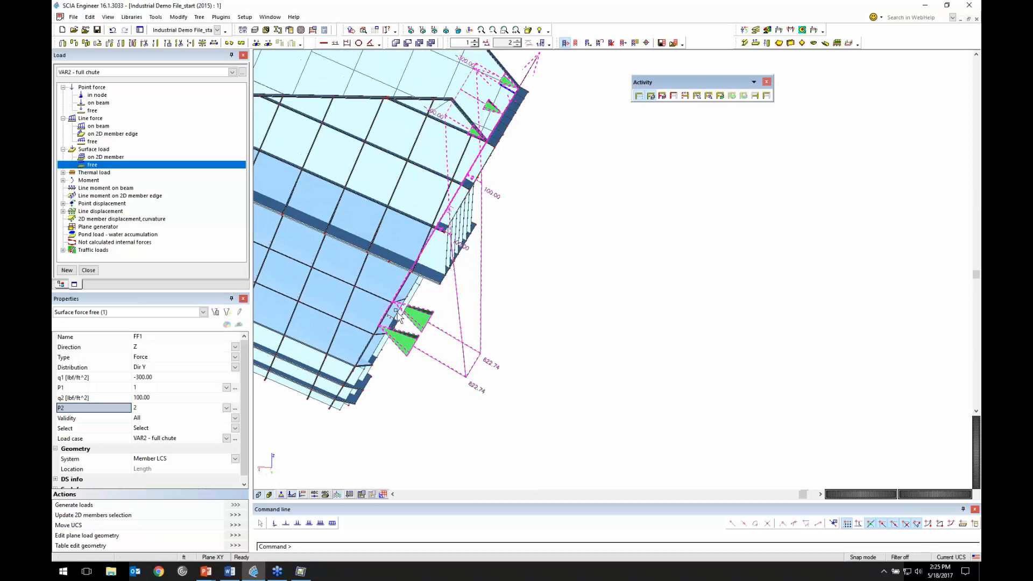
{"action": "left_click", "coordinate": [144, 377]}
{"action": "type", "text": "300"}
{"action": "key", "text": "Return"}
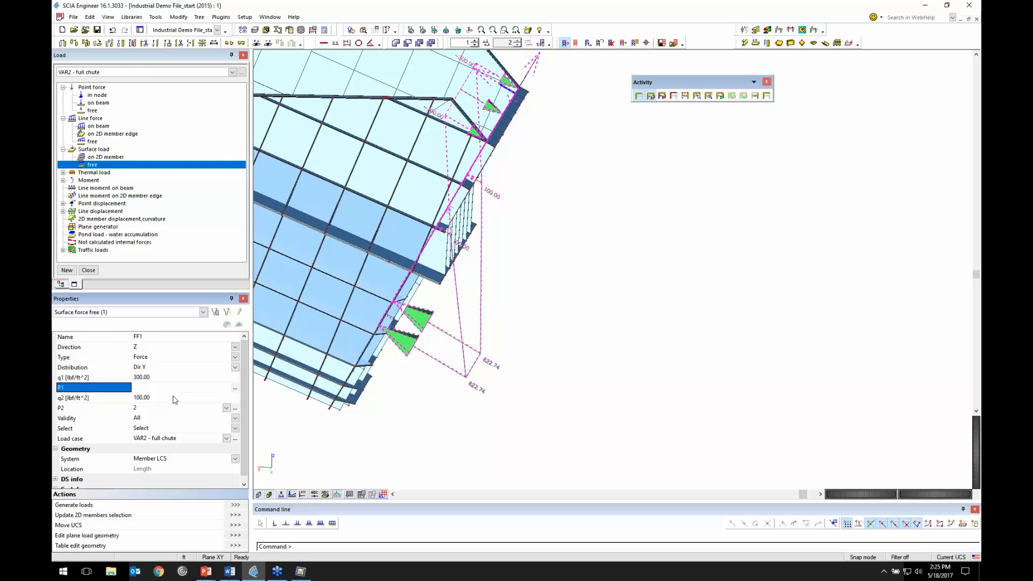
Change the end wall surface load's q1 to -300 lbf/ft^2 and check the load display.
{"action": "right_click_drag", "start_coordinate": [277, 382], "coordinate": [423, 378], "text": "ctrl"}
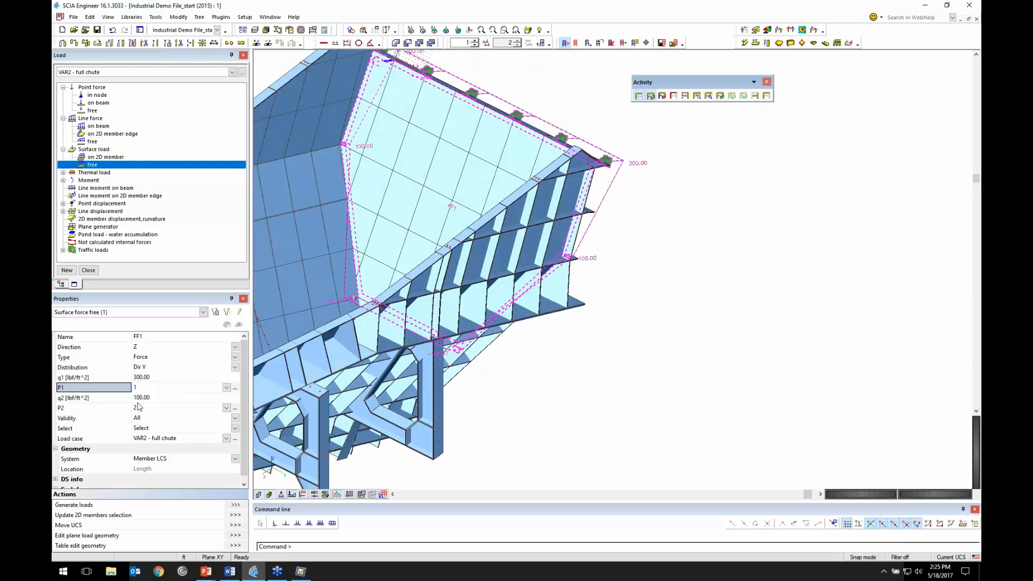
{"action": "left_click", "coordinate": [136, 378]}
{"action": "left_click", "coordinate": [135, 377]}
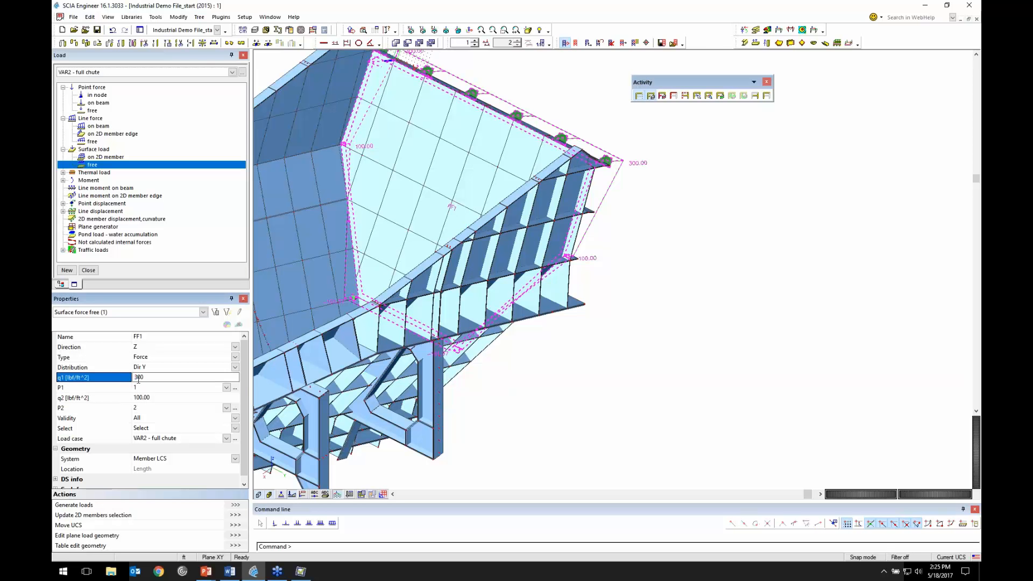
{"action": "key", "text": "Return"}
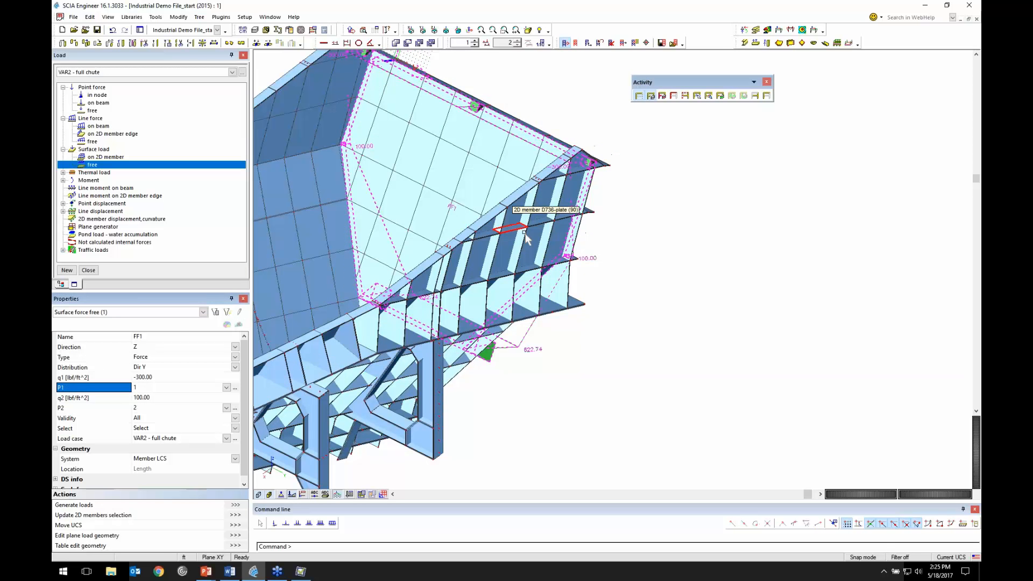
{"action": "mouse_move", "coordinate": [548, 238]}
{"action": "right_mouse_down", "text": "ctrl"}
{"action": "mouse_move", "coordinate": [541, 246]}
{"action": "mouse_move", "coordinate": [553, 243]}
{"action": "right_mouse_up", "text": "ctrl"}
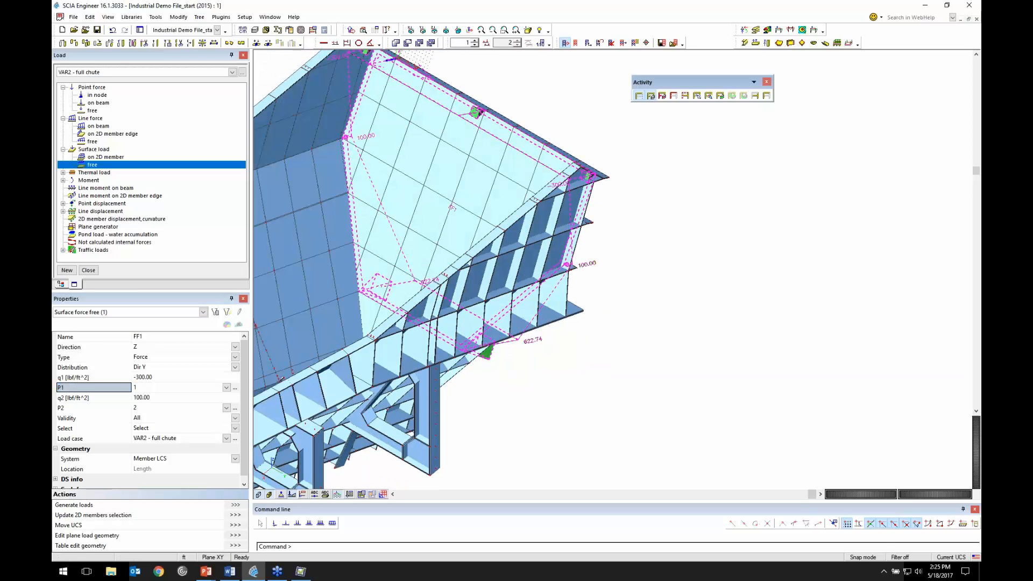
Set the end wall surface load's q1 back to positive 300 lbf/ft^2.
{"action": "left_click", "coordinate": [136, 377]}
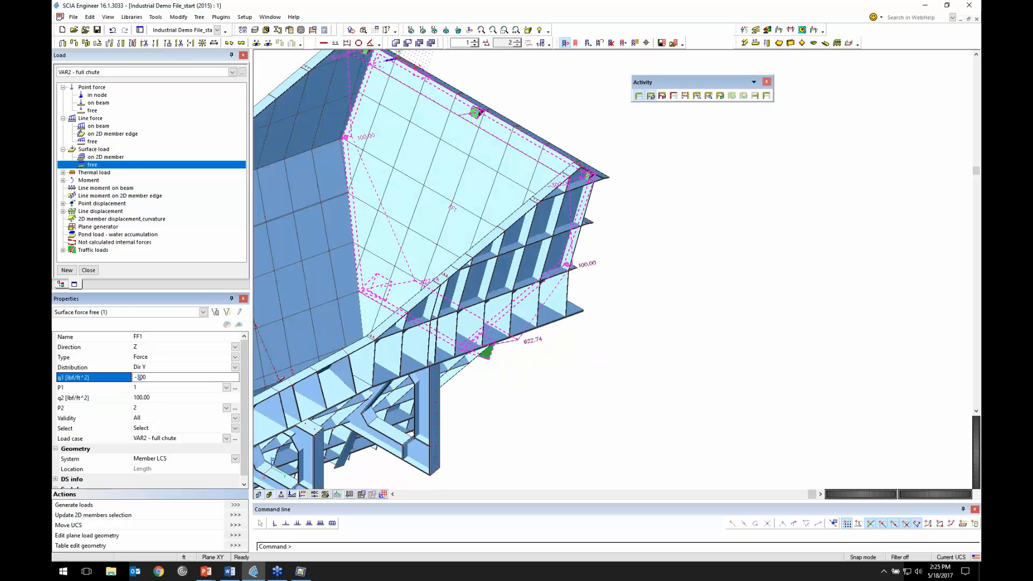
{"action": "key", "text": "BackSpace"}
{"action": "type", "text": "-"}
{"action": "key", "text": "Tab"}
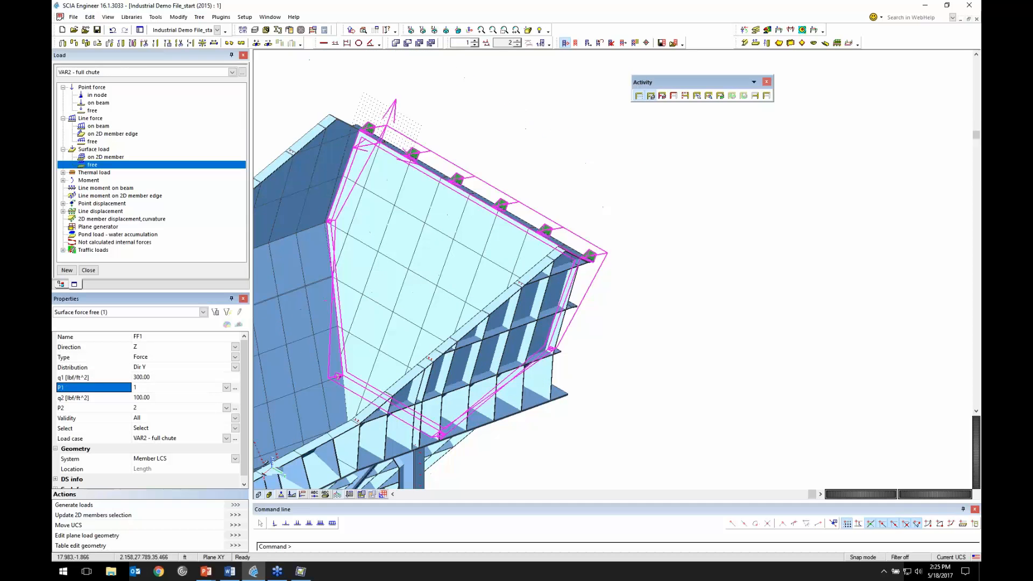
Reduce the load symbol display scale to 0.25 and view the end wall load within the whole chute.
{"action": "left_click", "coordinate": [473, 45]}
{"action": "left_click", "coordinate": [474, 46]}
{"action": "right_click_drag", "start_coordinate": [505, 234], "coordinate": [450, 411], "text": "ctrl"}
{"action": "right_click_drag", "start_coordinate": [398, 293], "coordinate": [354, 321], "text": "ctrl"}
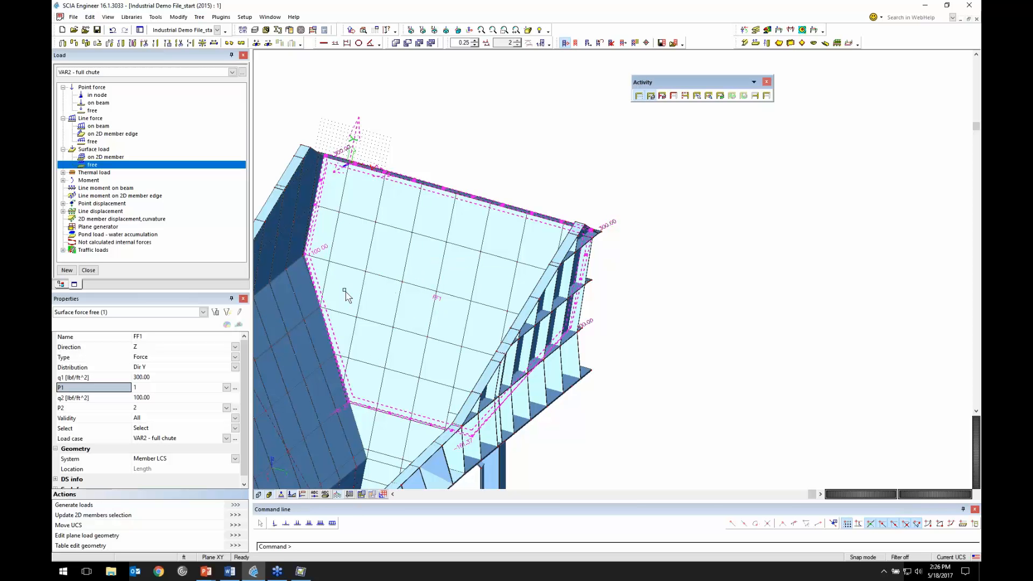
{"action": "scroll", "coordinate": [409, 247], "scroll_direction": "down", "scroll_amount": 4}
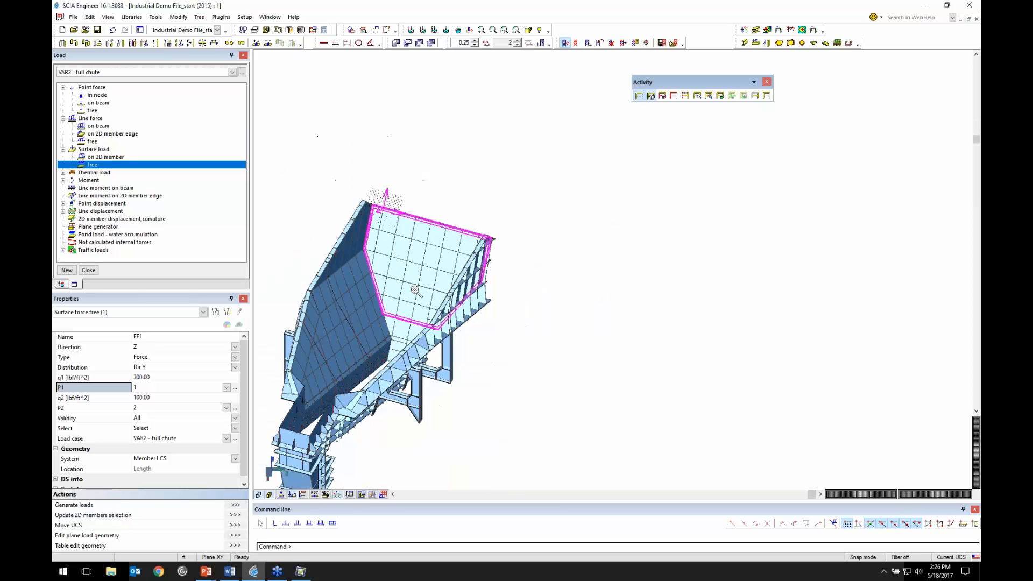
{"action": "right_click_drag", "start_coordinate": [409, 253], "coordinate": [501, 258], "text": "ctrl"}
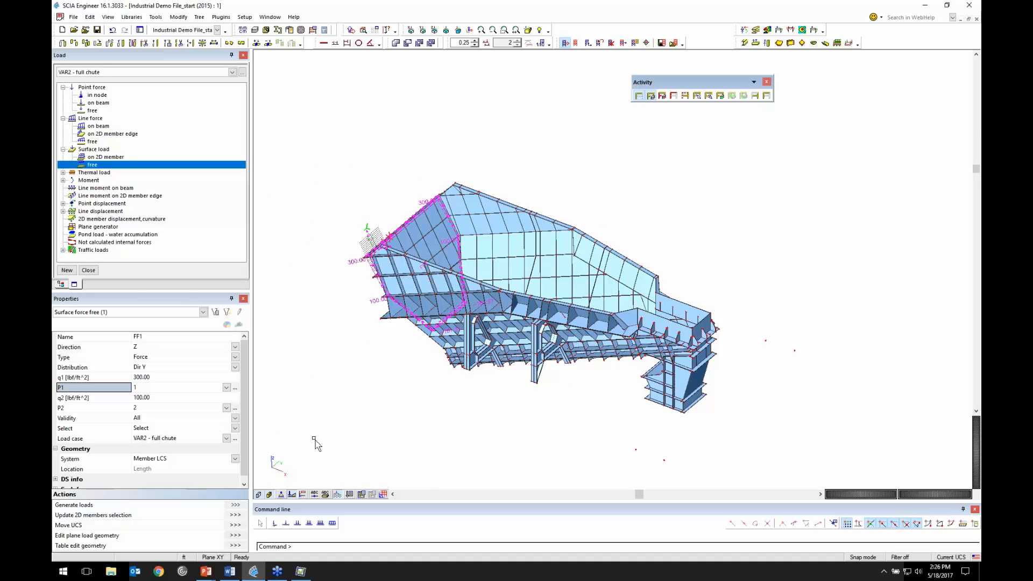
Switch to the PowerPoint slide show and advance to the Advanced Analysis and Multi-Material Design slide.
{"action": "left_click", "coordinate": [207, 574]}
{"action": "left_click", "coordinate": [210, 525]}
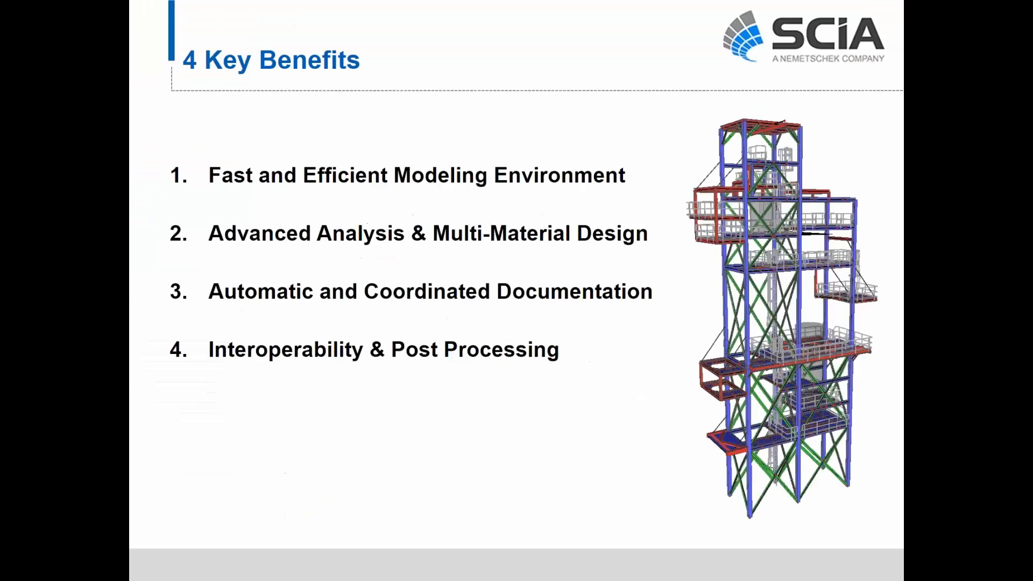
{"action": "left_click", "coordinate": [460, 360]}
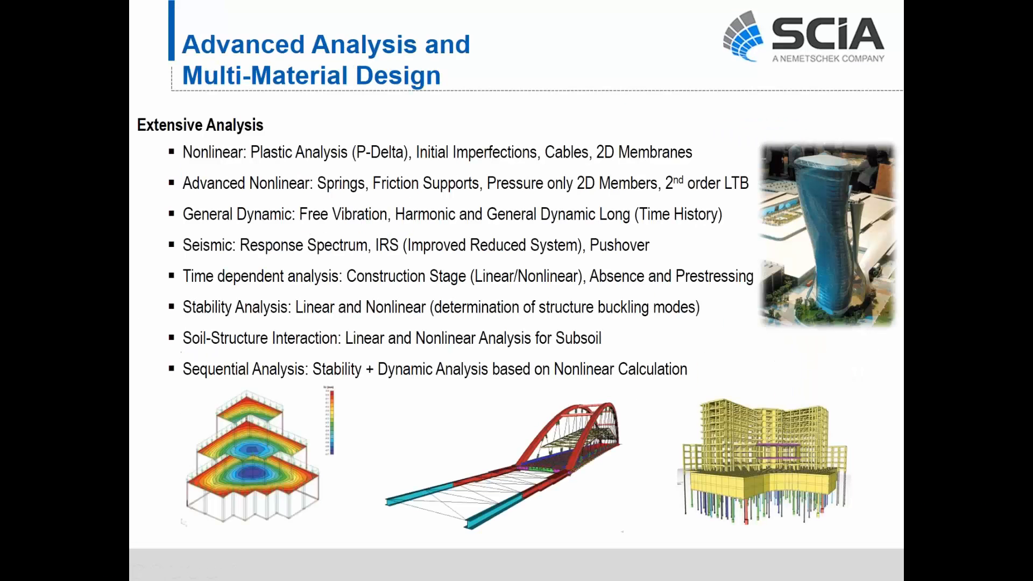
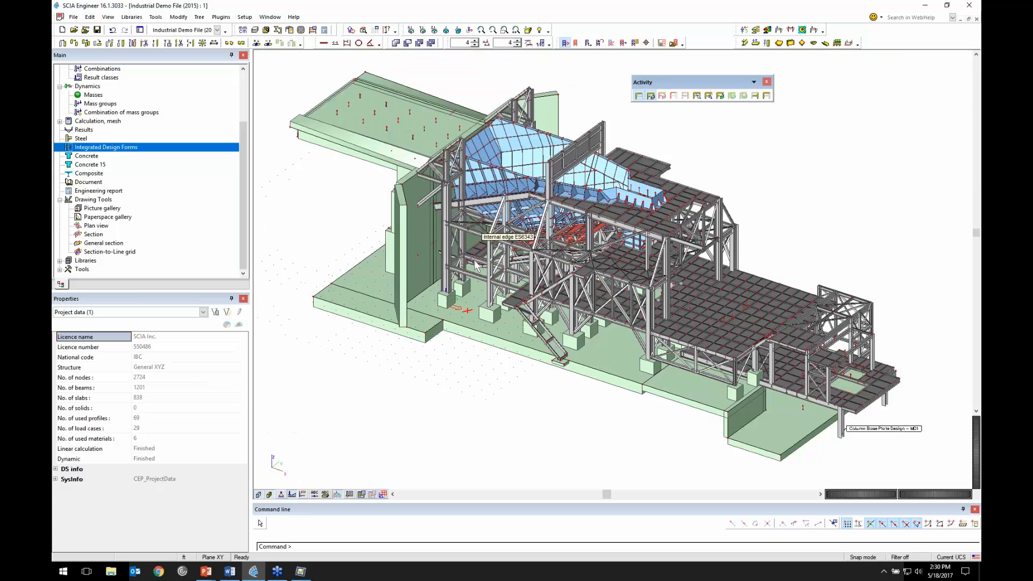
Dock the floating Activity toolbar with the other toolbars and open the Results service.
{"action": "left_click_drag", "start_coordinate": [643, 82], "coordinate": [570, 28]}
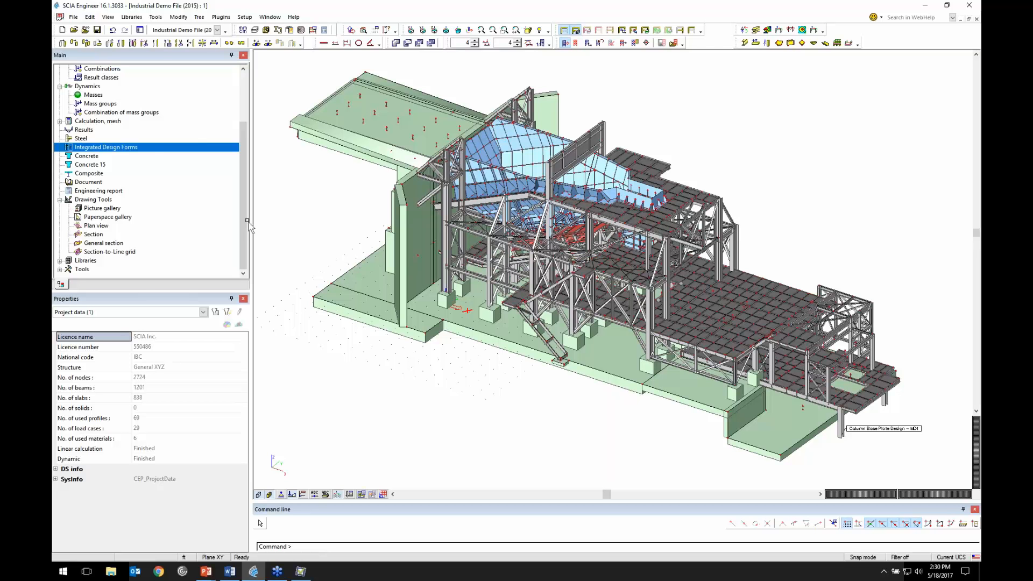
{"action": "double_click", "coordinate": [90, 130]}
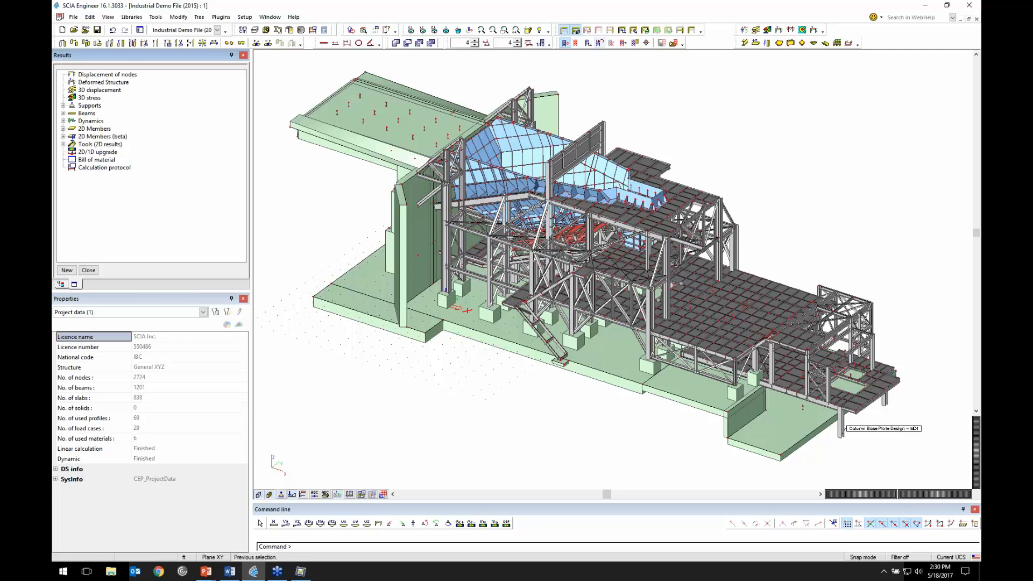
Restrict the displayed members to the chute only, hiding the rest of the structure.
{"action": "left_click", "coordinate": [587, 43]}
{"action": "left_click", "coordinate": [433, 211]}
{"action": "left_click", "coordinate": [615, 415]}
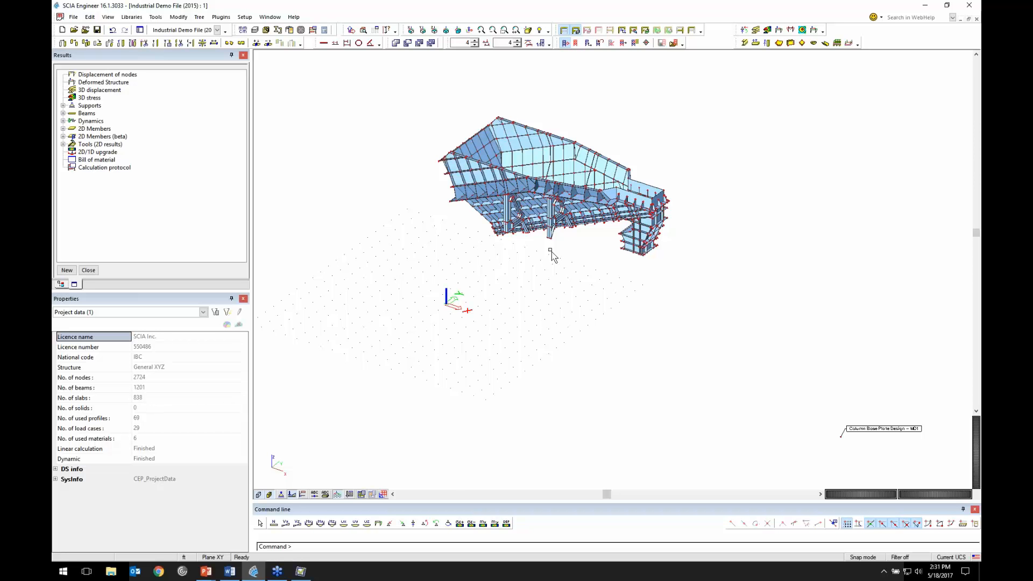
Turn on the finite element mesh display for the isolated chute.
{"action": "scroll", "coordinate": [552, 256], "scroll_direction": "up", "scroll_amount": 5}
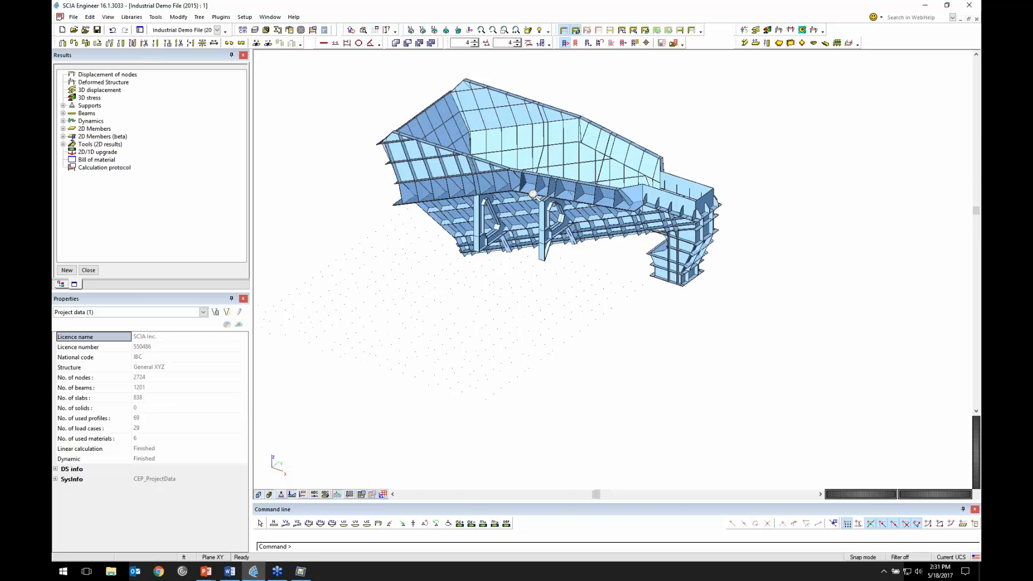
{"action": "middle_click_drag", "start_coordinate": [509, 244], "coordinate": [503, 279]}
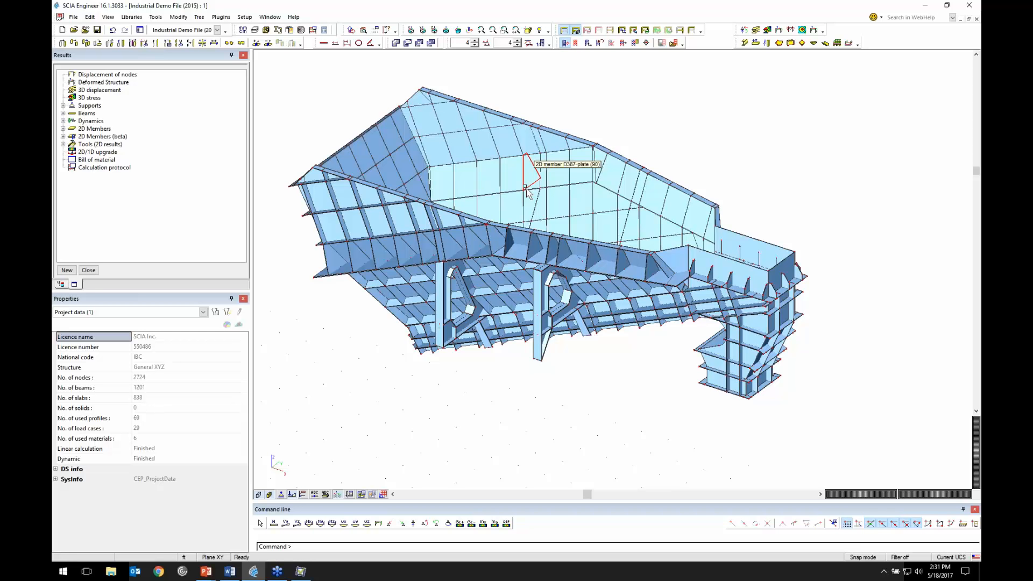
{"action": "right_click_drag", "start_coordinate": [525, 187], "coordinate": [521, 242], "text": "ctrl"}
{"action": "left_click", "coordinate": [361, 494]}
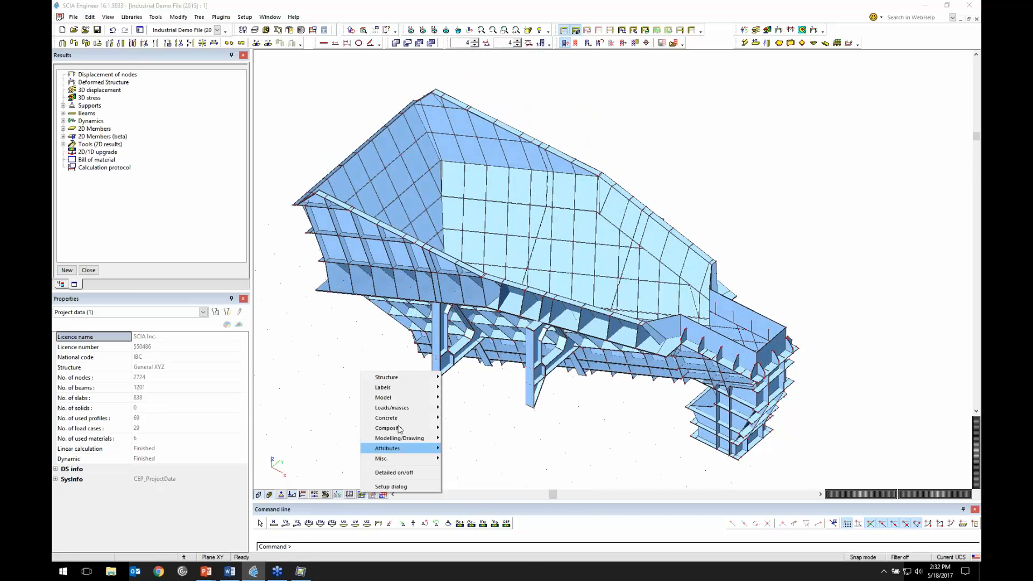
{"action": "mouse_move", "coordinate": [410, 378]}
{"action": "left_click", "coordinate": [479, 408]}
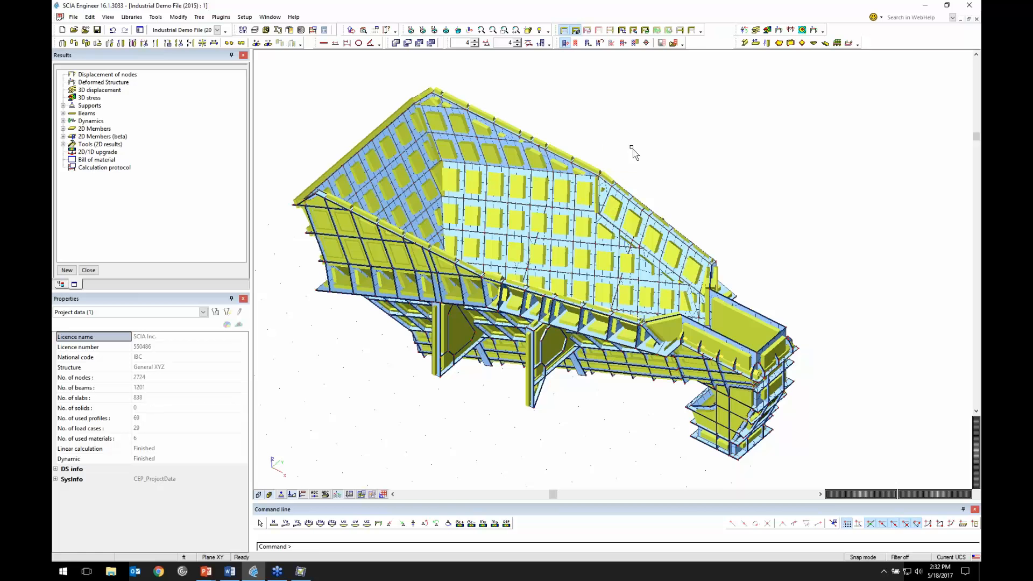
Turn off Draw refinements in the structure view parameters and switch the surface display mode so the mesh reads clearly.
{"action": "right_click", "coordinate": [657, 131]}
{"action": "left_click", "coordinate": [679, 171]}
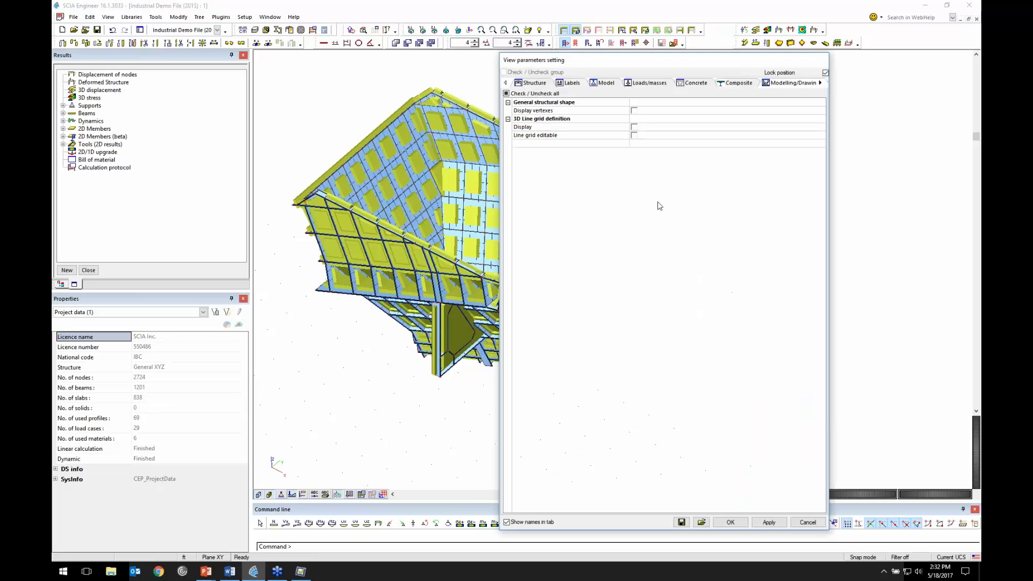
{"action": "left_click", "coordinate": [541, 85]}
{"action": "left_click", "coordinate": [637, 393]}
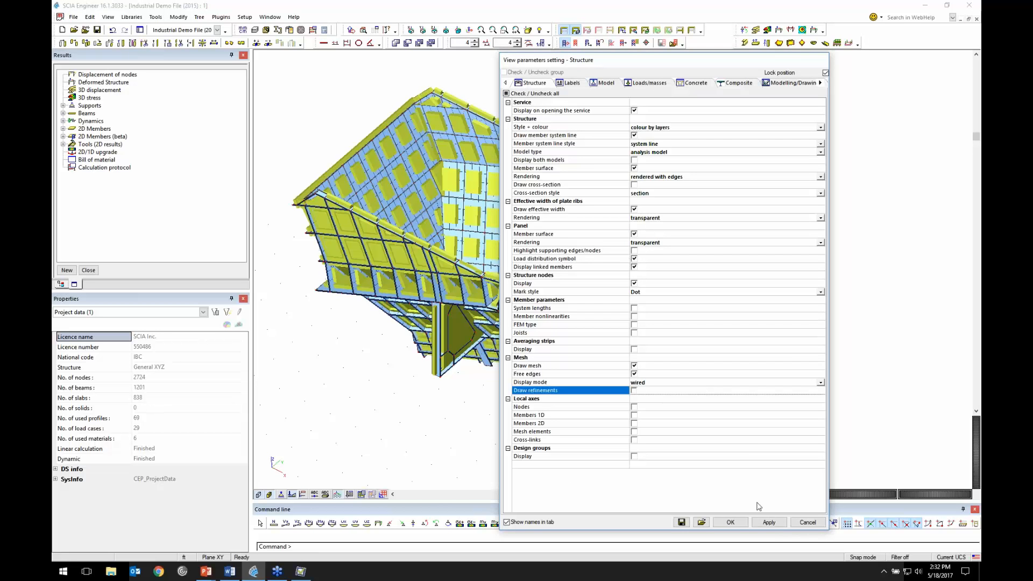
{"action": "left_click", "coordinate": [768, 521]}
{"action": "left_click", "coordinate": [730, 521]}
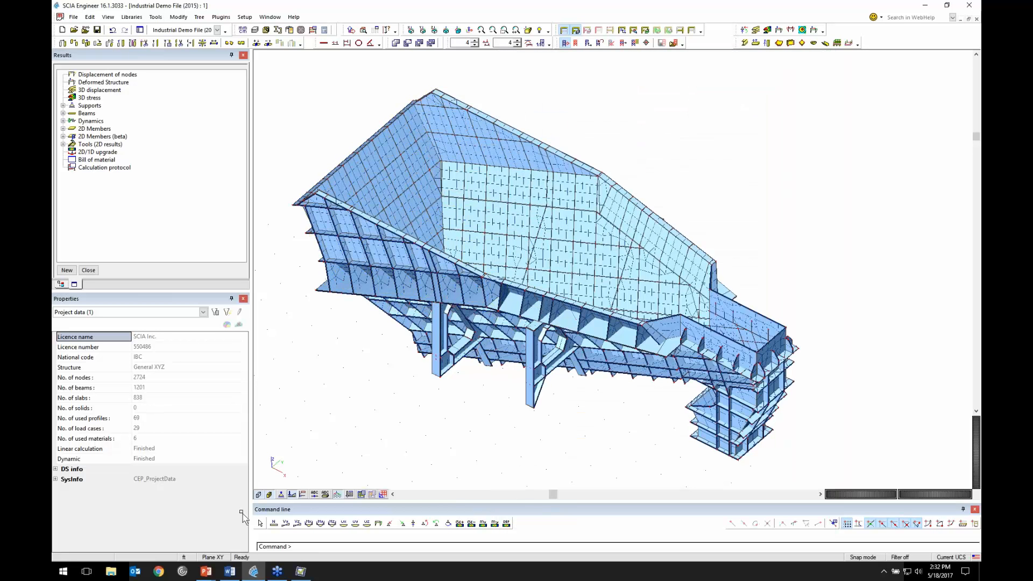
{"action": "left_click", "coordinate": [259, 496]}
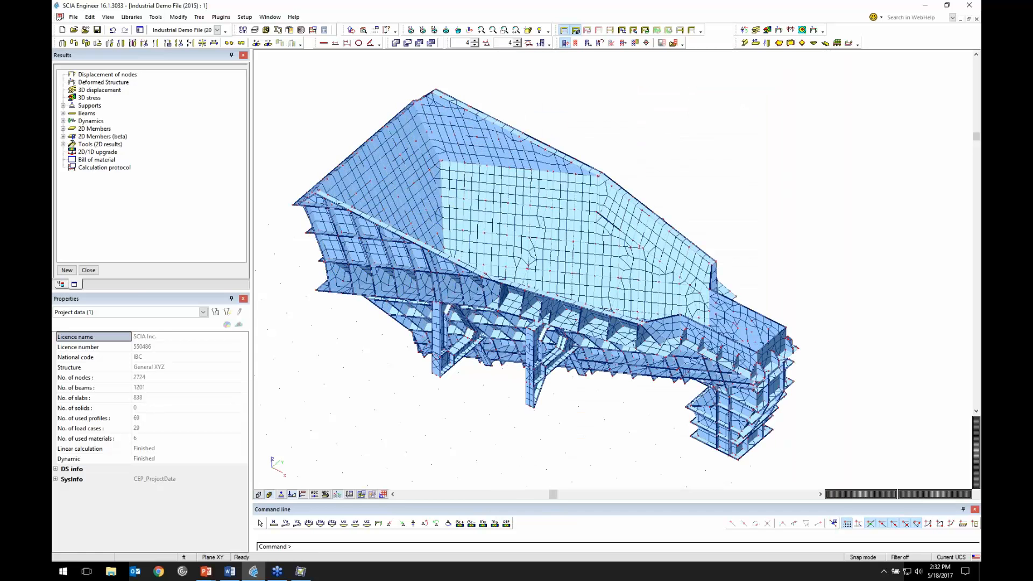
Examine the mesh on the chute walls, stiffeners and support brackets up close.
{"action": "right_click_drag", "start_coordinate": [559, 217], "coordinate": [764, 260], "text": "ctrl"}
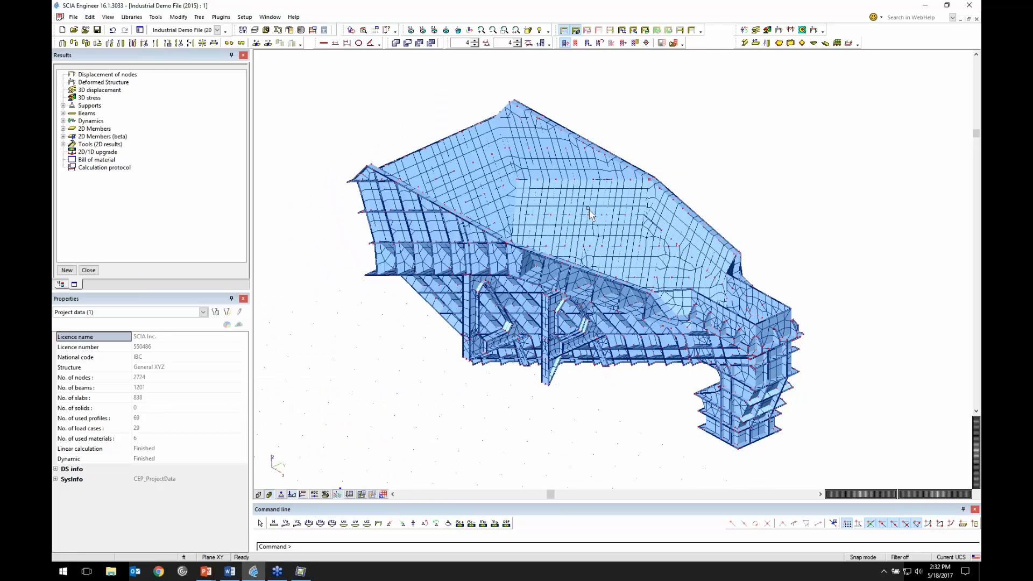
{"action": "scroll", "coordinate": [573, 353], "scroll_direction": "up", "scroll_amount": 6}
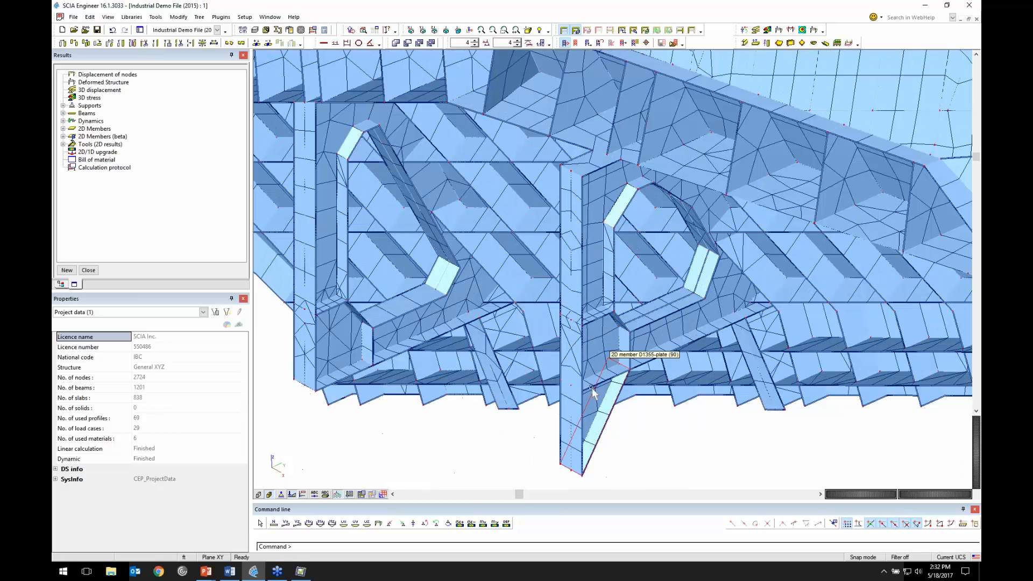
{"action": "scroll", "coordinate": [734, 254], "scroll_direction": "down", "scroll_amount": 4}
{"action": "mouse_move", "coordinate": [734, 253]}
{"action": "right_mouse_down", "text": "ctrl"}
{"action": "mouse_move", "coordinate": [688, 262]}
{"action": "mouse_move", "coordinate": [750, 253]}
{"action": "right_mouse_up", "text": "ctrl"}
{"action": "scroll", "coordinate": [750, 253], "scroll_direction": "down", "scroll_amount": 3}
{"action": "right_click_drag", "start_coordinate": [528, 292], "coordinate": [583, 286], "text": "shift"}
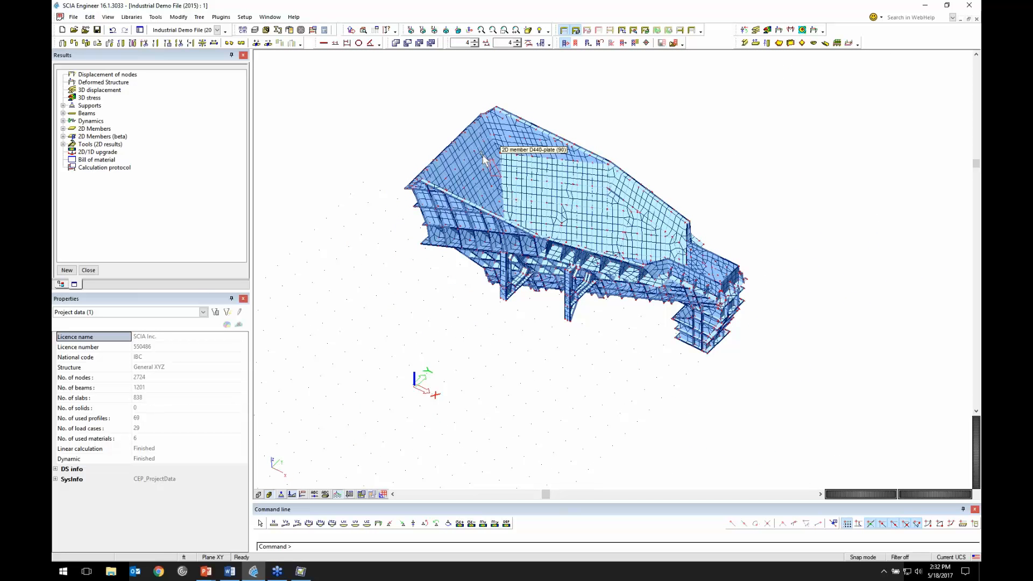
Select a plate along the upper edge of the chute's end wall to check its properties and clear the selection.
{"action": "scroll", "coordinate": [455, 136], "scroll_direction": "up", "scroll_amount": 3}
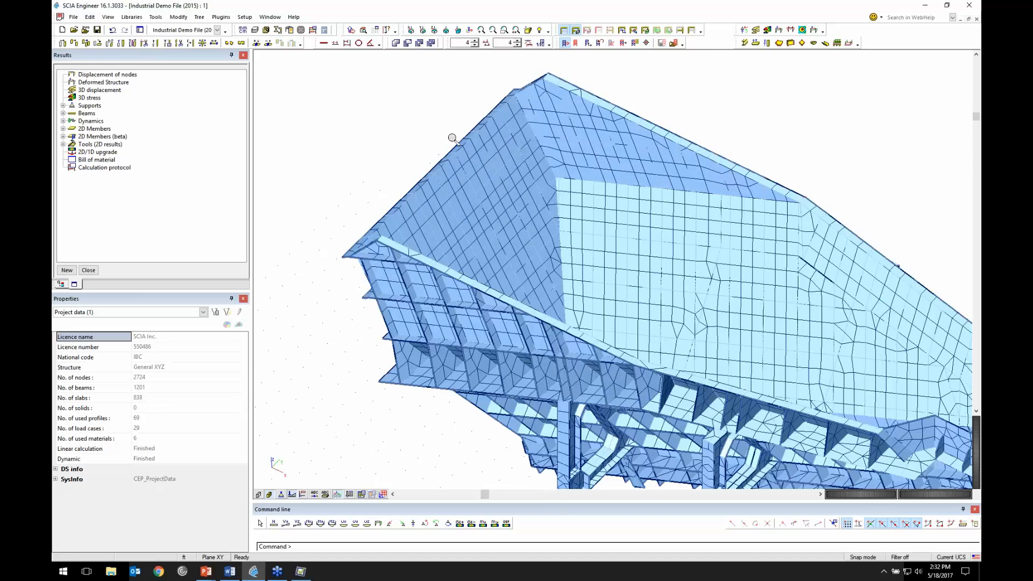
{"action": "scroll", "coordinate": [453, 139], "scroll_direction": "up", "scroll_amount": 2}
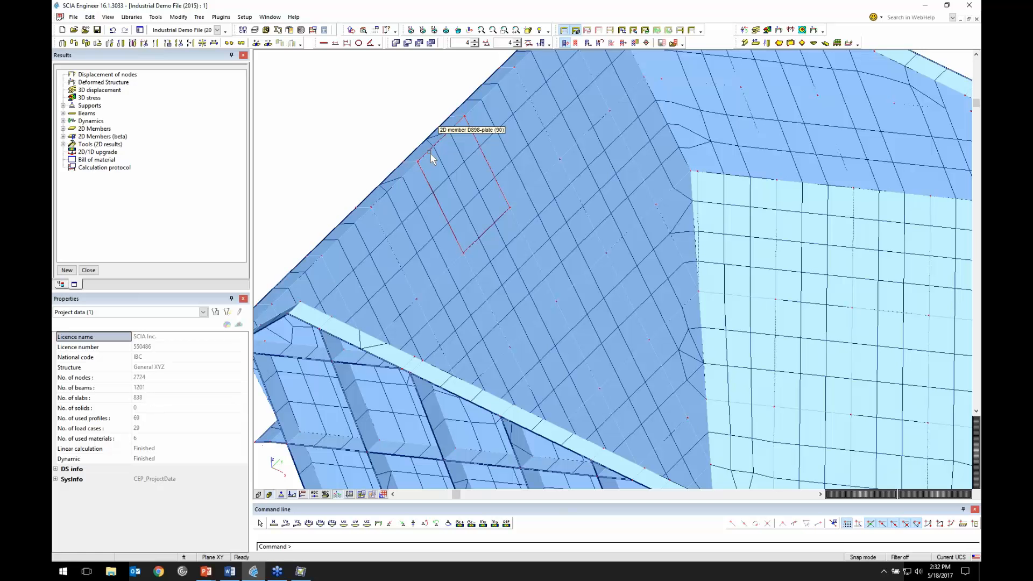
{"action": "left_click", "coordinate": [431, 155]}
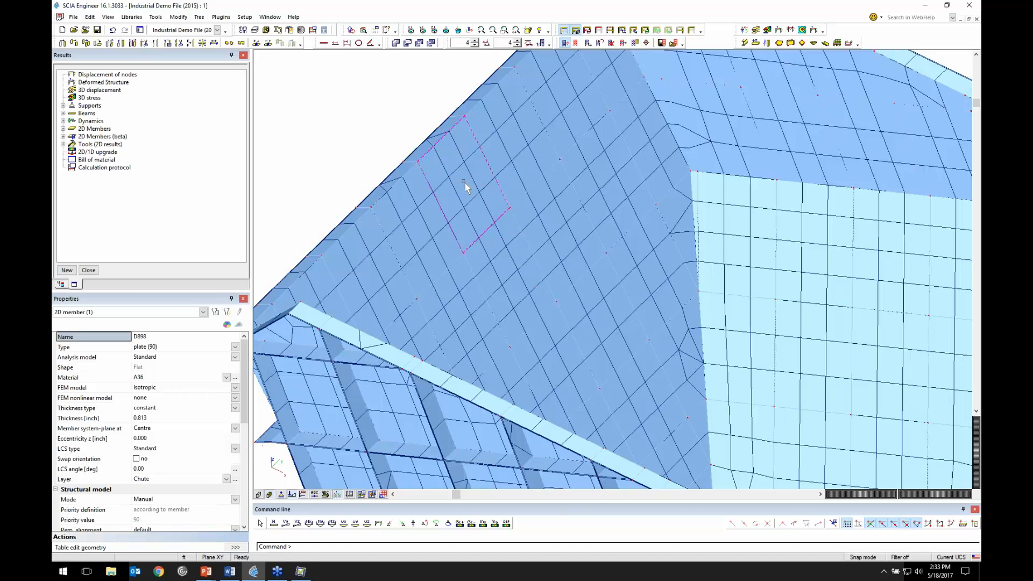
{"action": "scroll", "coordinate": [489, 258], "scroll_direction": "down", "scroll_amount": 3}
{"action": "key", "text": "Escape"}
{"action": "scroll", "coordinate": [465, 246], "scroll_direction": "down", "scroll_amount": 3}
{"action": "scroll", "coordinate": [419, 184], "scroll_direction": "down", "scroll_amount": 2}
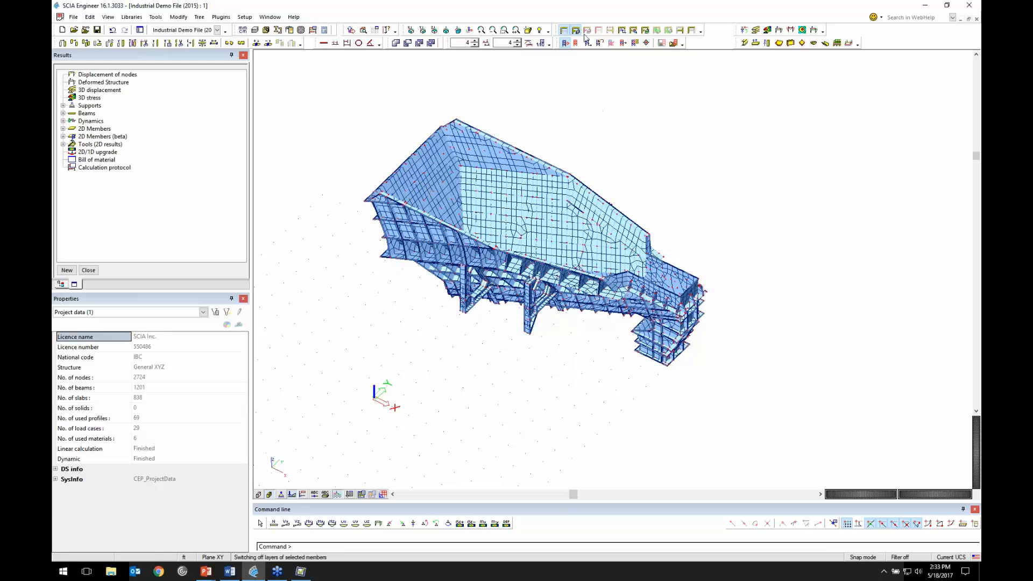
Display the whole structure again and set the symbol display scale to 16 to enlarge the support symbols.
{"action": "left_click", "coordinate": [599, 43]}
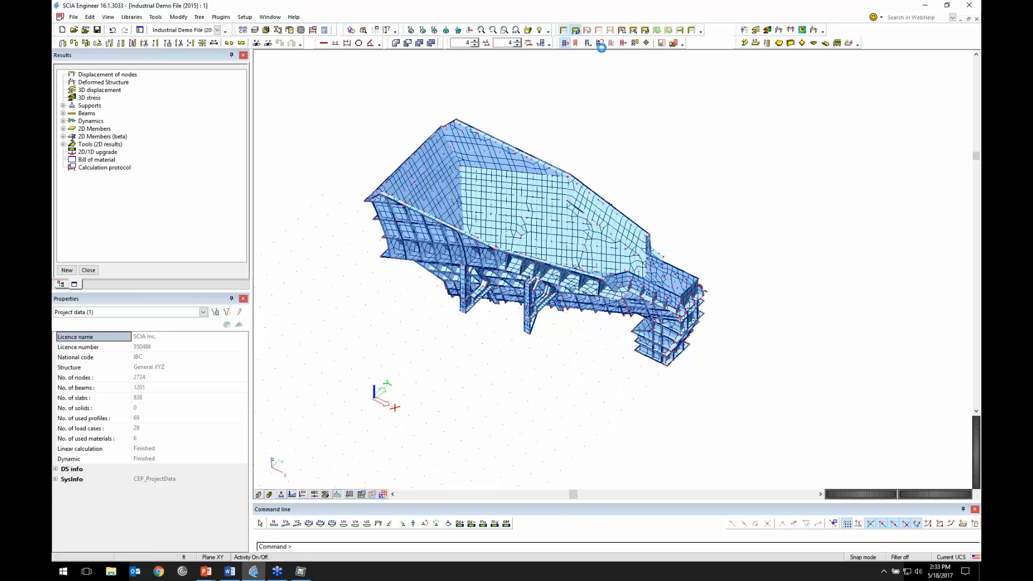
{"action": "scroll", "coordinate": [488, 293], "scroll_direction": "down", "scroll_amount": 2}
{"action": "right_click_drag", "start_coordinate": [480, 376], "coordinate": [483, 372], "text": "ctrl"}
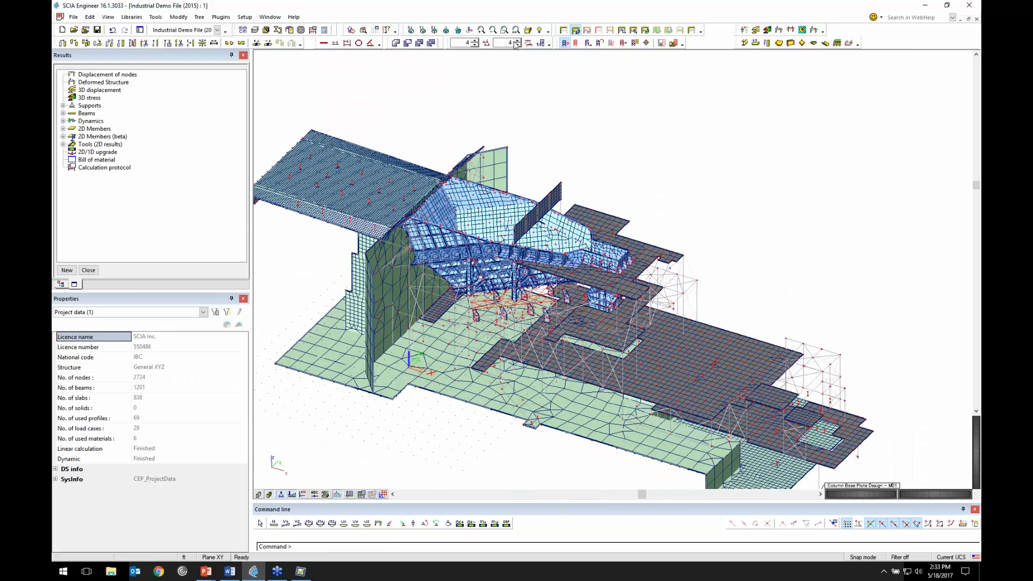
{"action": "left_click", "coordinate": [475, 41]}
{"action": "left_click", "coordinate": [474, 41]}
Select the surface support under the foundation slab near the retaining wall, check its subsoil properties and clear the selection.
{"action": "scroll", "coordinate": [352, 444], "scroll_direction": "up", "scroll_amount": 4}
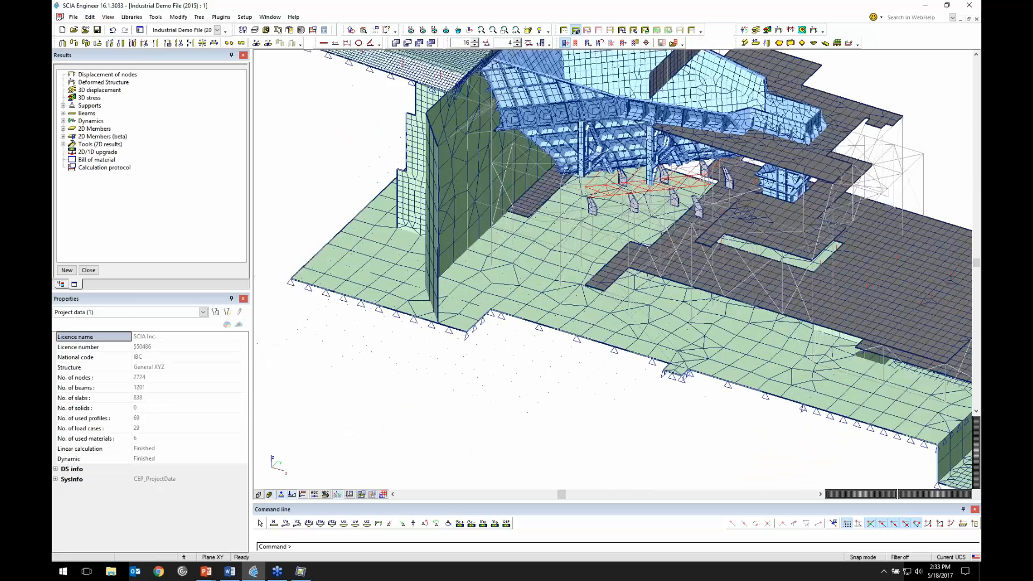
{"action": "left_click", "coordinate": [455, 319]}
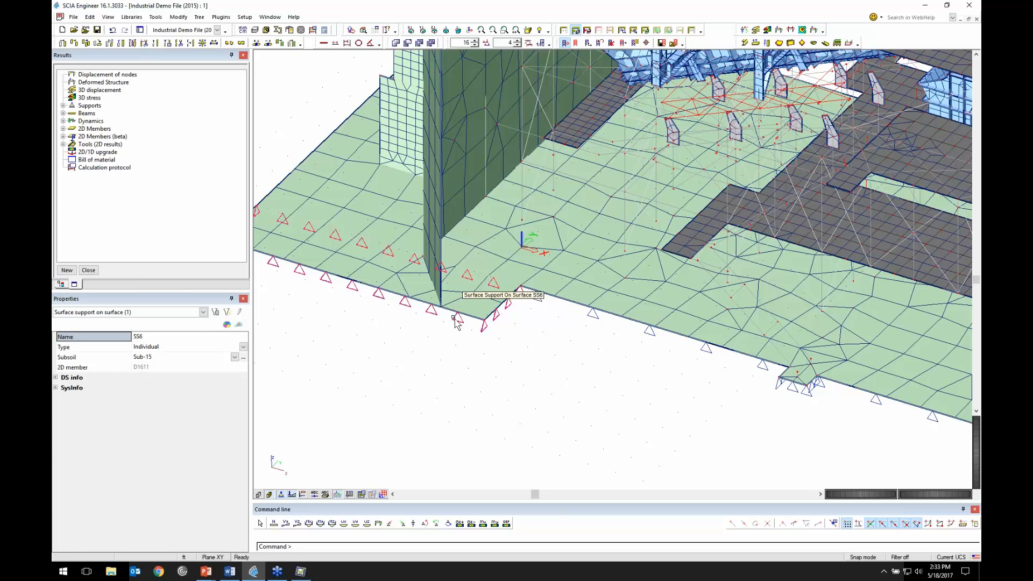
{"action": "key", "text": "Escape"}
{"action": "scroll", "coordinate": [464, 343], "scroll_direction": "down", "scroll_amount": 3}
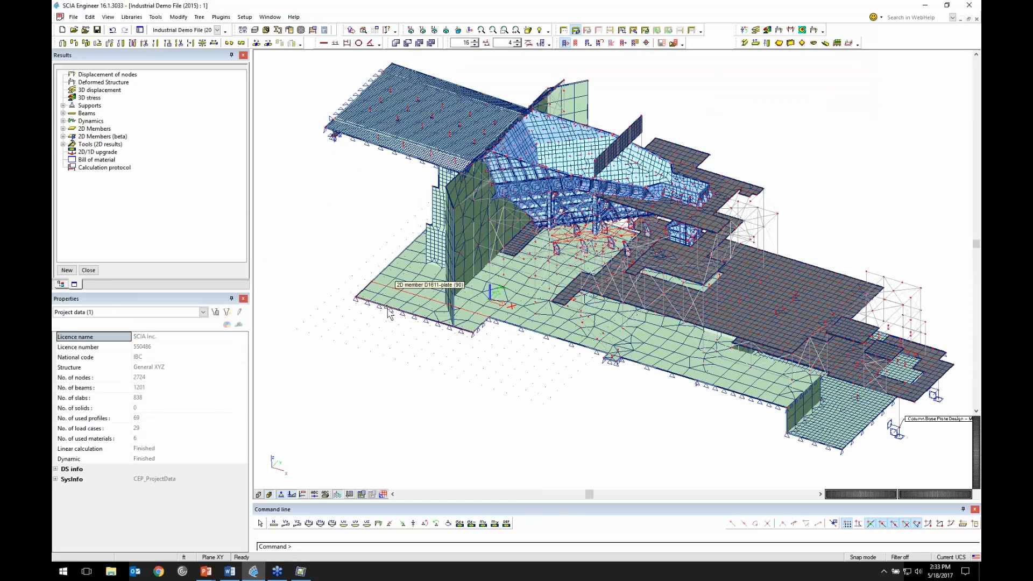
Generate the 2D member contact stress results for sigmaz under class GEO and view them on the foundation slab.
{"action": "left_click", "coordinate": [66, 130]}
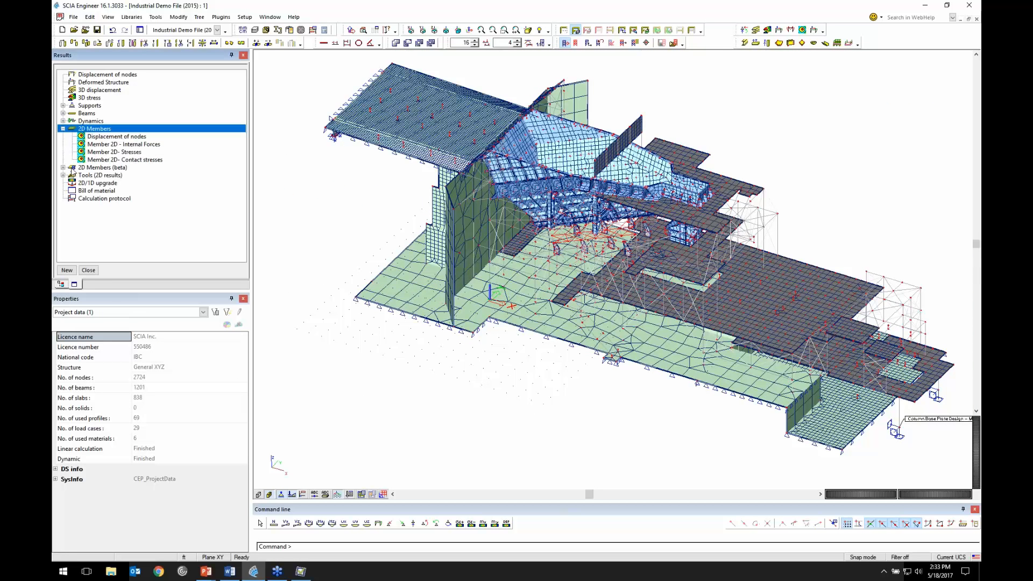
{"action": "left_click", "coordinate": [123, 159]}
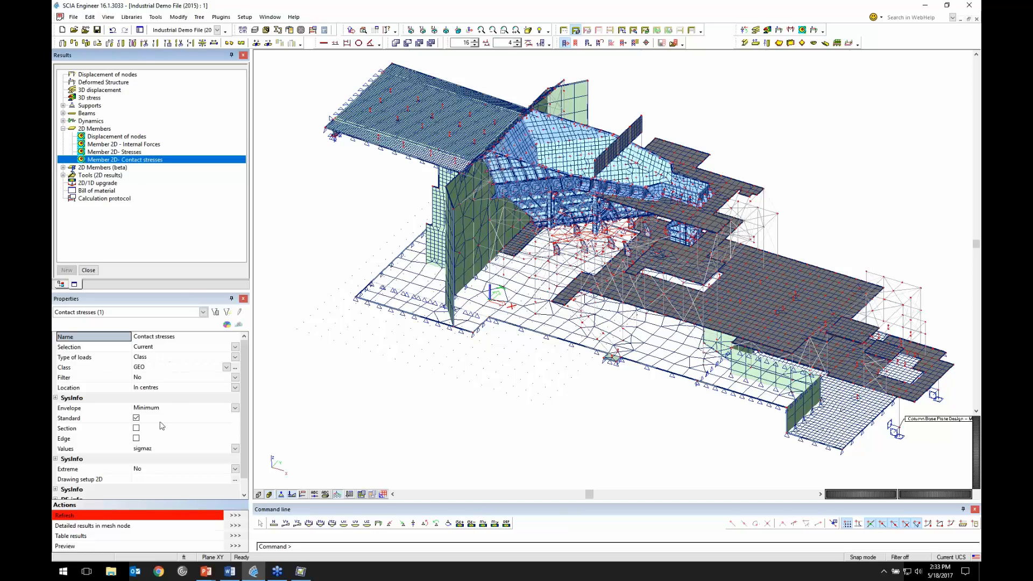
{"action": "left_click", "coordinate": [243, 516]}
{"action": "left_click", "coordinate": [589, 322]}
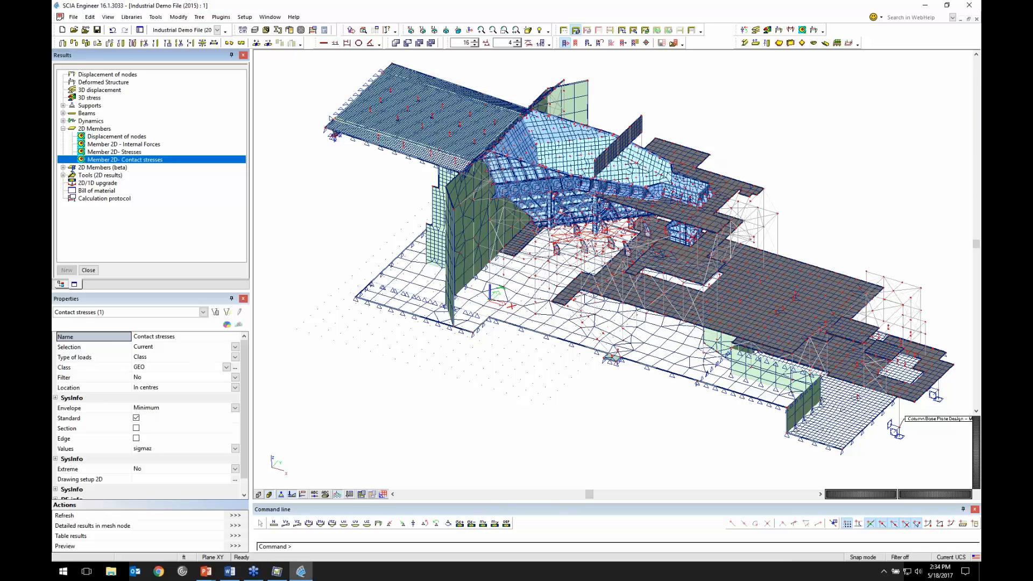
{"action": "right_click_drag", "start_coordinate": [596, 353], "coordinate": [596, 365], "text": "ctrl"}
{"action": "scroll", "coordinate": [596, 364], "scroll_direction": "down", "scroll_amount": 3}
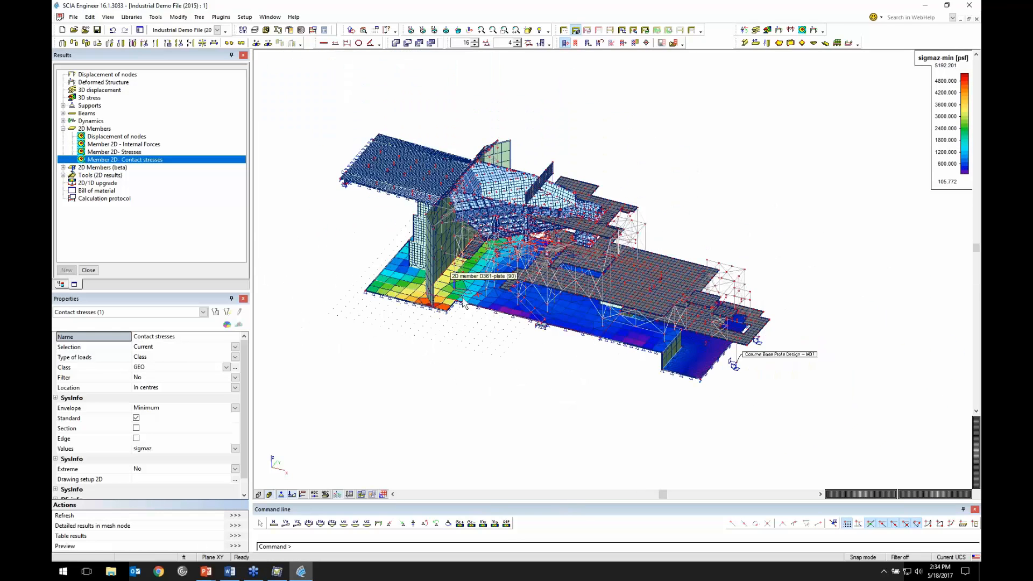
Examine the sigmaz contact stress distribution on the foundation slab across the whole structure.
{"action": "scroll", "coordinate": [391, 342], "scroll_direction": "up", "scroll_amount": 2}
{"action": "scroll", "coordinate": [394, 322], "scroll_direction": "up", "scroll_amount": 2}
{"action": "middle_click_drag", "start_coordinate": [768, 298], "coordinate": [301, 207]}
{"action": "scroll", "coordinate": [489, 258], "scroll_direction": "down", "scroll_amount": 4}
{"action": "middle_click_drag", "start_coordinate": [554, 293], "coordinate": [619, 323]}
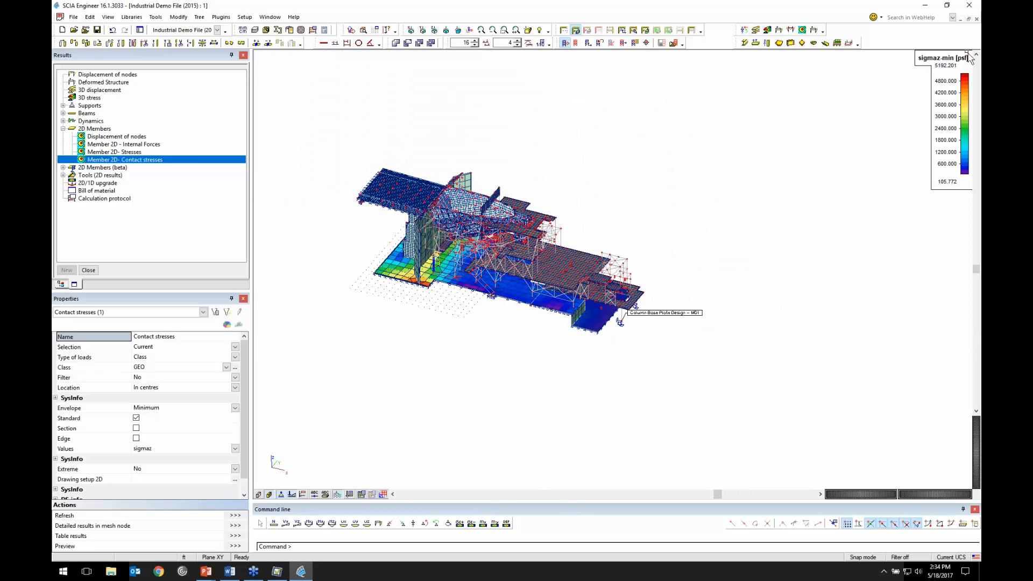
{"action": "scroll", "coordinate": [423, 279], "scroll_direction": "up", "scroll_amount": 4}
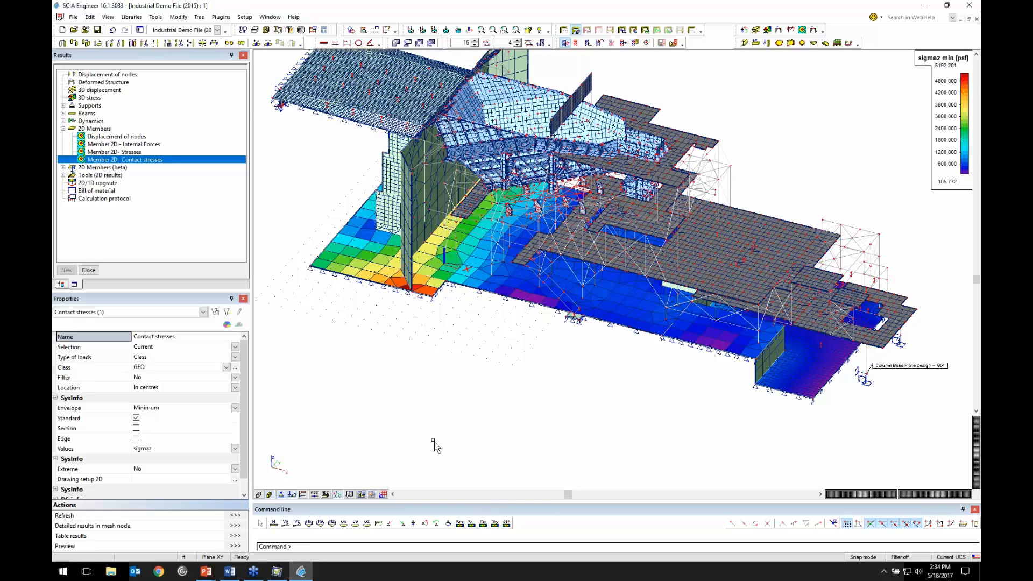
Isolate the transverse steel frame near the slab's far end using activity by selection and show its members with their full profiles.
{"action": "right_click_drag", "start_coordinate": [622, 308], "coordinate": [723, 286], "text": "ctrl"}
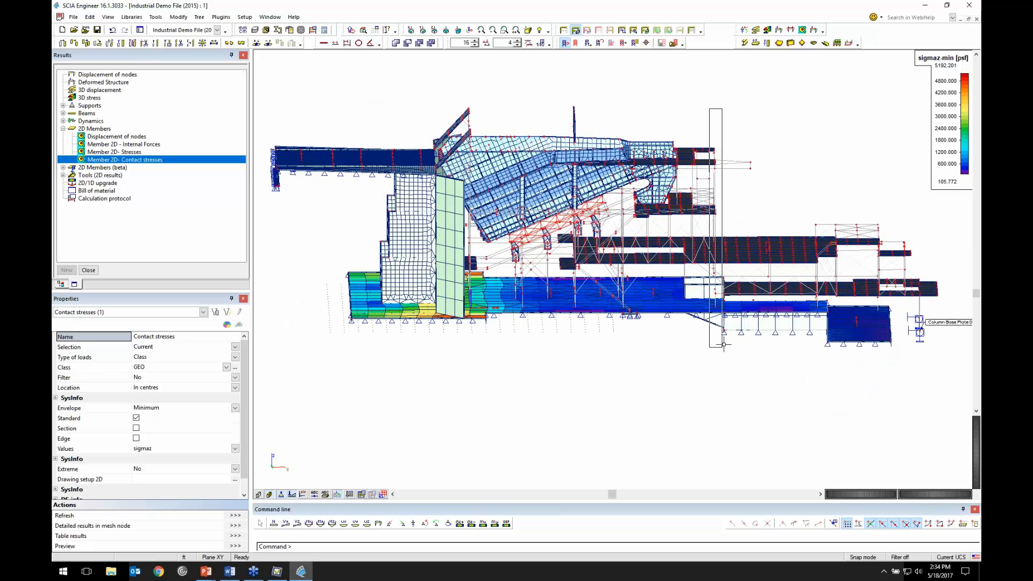
{"action": "left_click", "coordinate": [714, 307]}
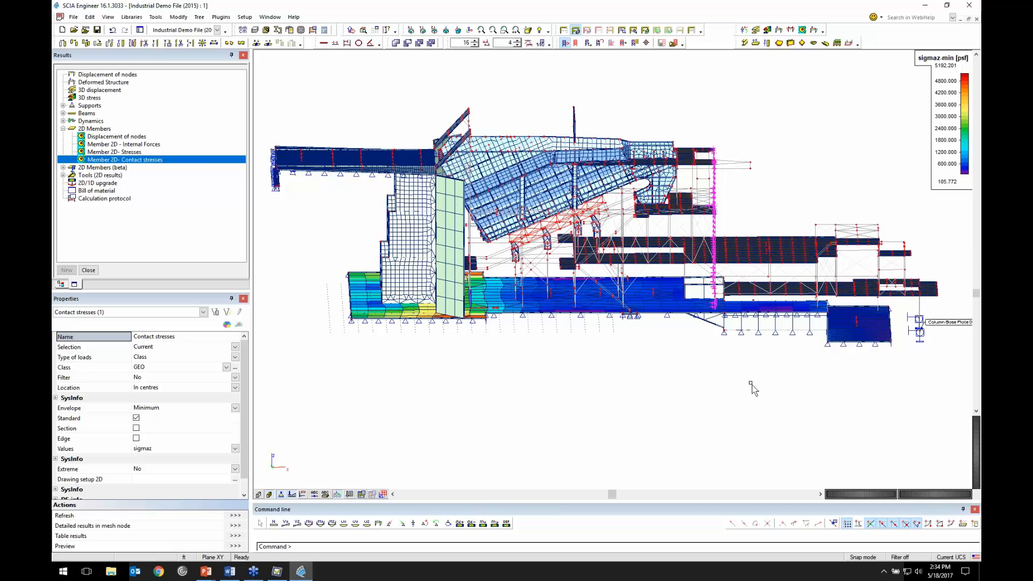
{"action": "right_click_drag", "start_coordinate": [740, 393], "coordinate": [704, 344], "text": "ctrl"}
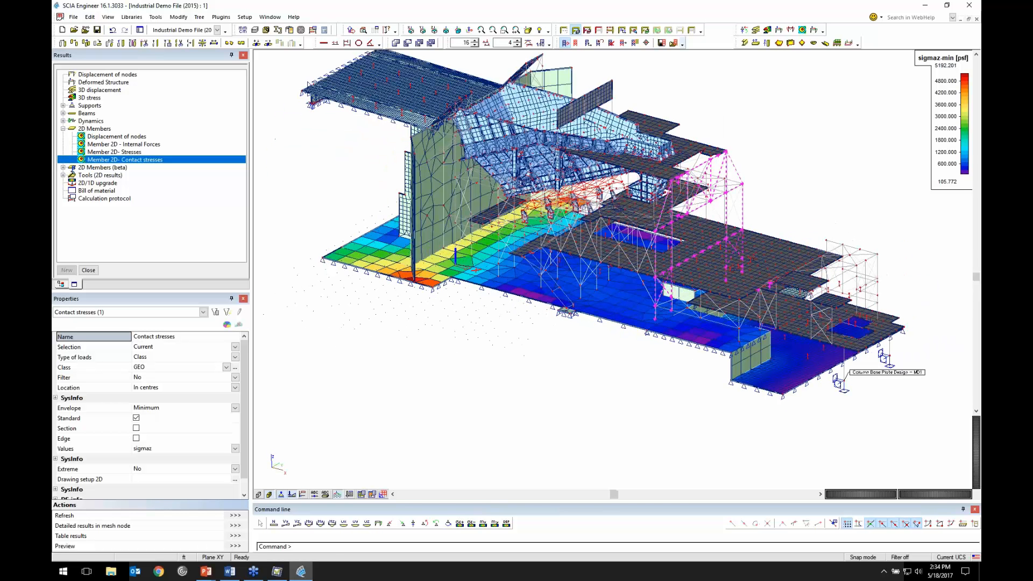
{"action": "left_click", "coordinate": [598, 30]}
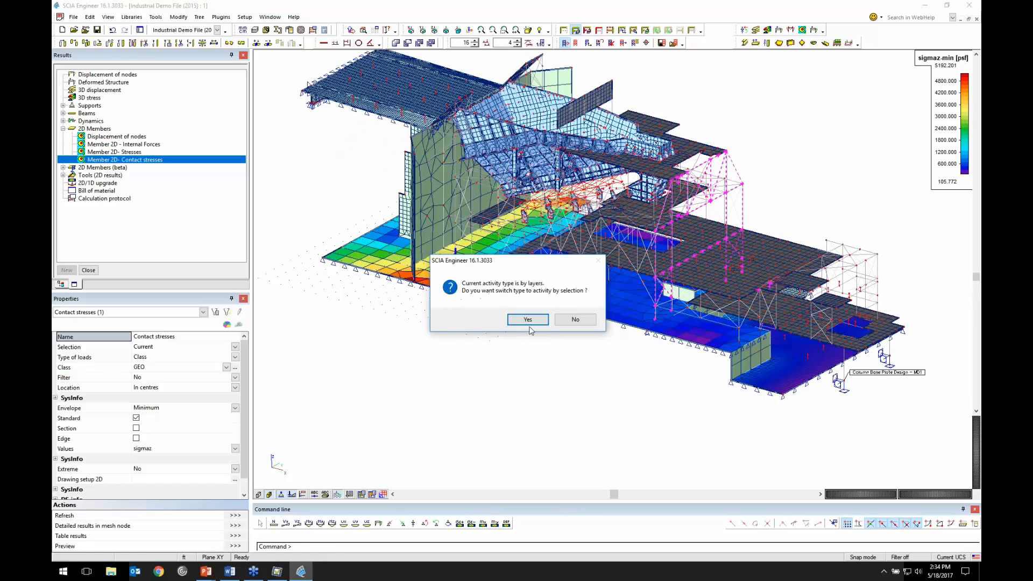
{"action": "left_click", "coordinate": [522, 318]}
{"action": "scroll", "coordinate": [780, 253], "scroll_direction": "up", "scroll_amount": 3}
{"action": "right_click_drag", "start_coordinate": [750, 218], "coordinate": [728, 272], "text": "shift"}
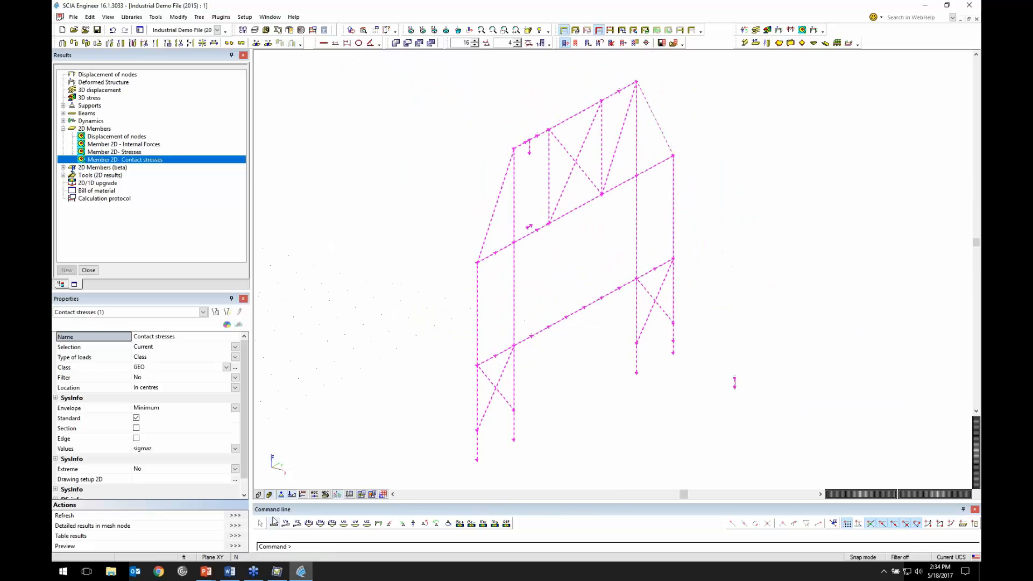
{"action": "left_click", "coordinate": [270, 494]}
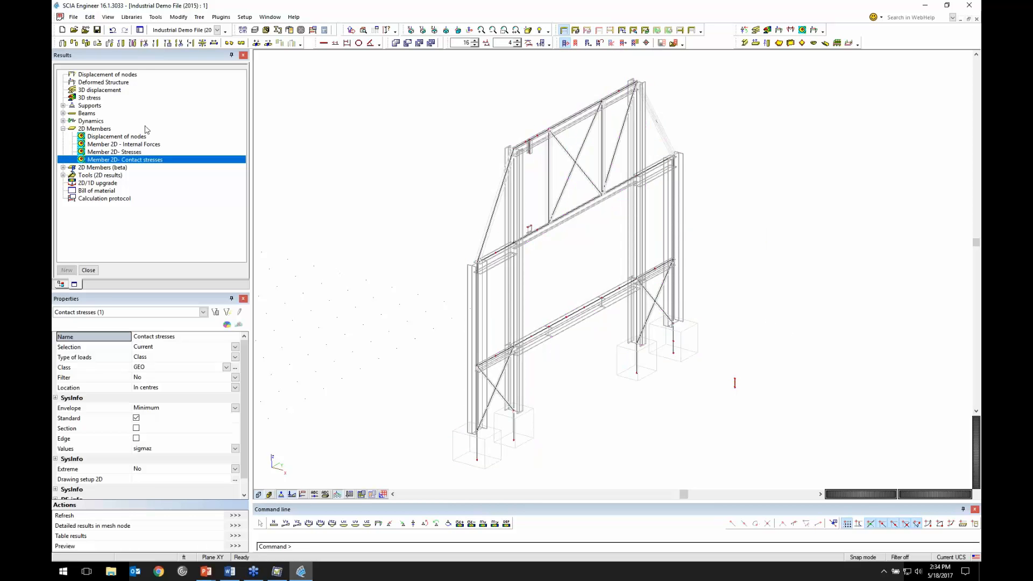
Generate the axial force N diagram on one of the frame's tall columns for the ASD - Extreme combination.
{"action": "left_click", "coordinate": [63, 114]}
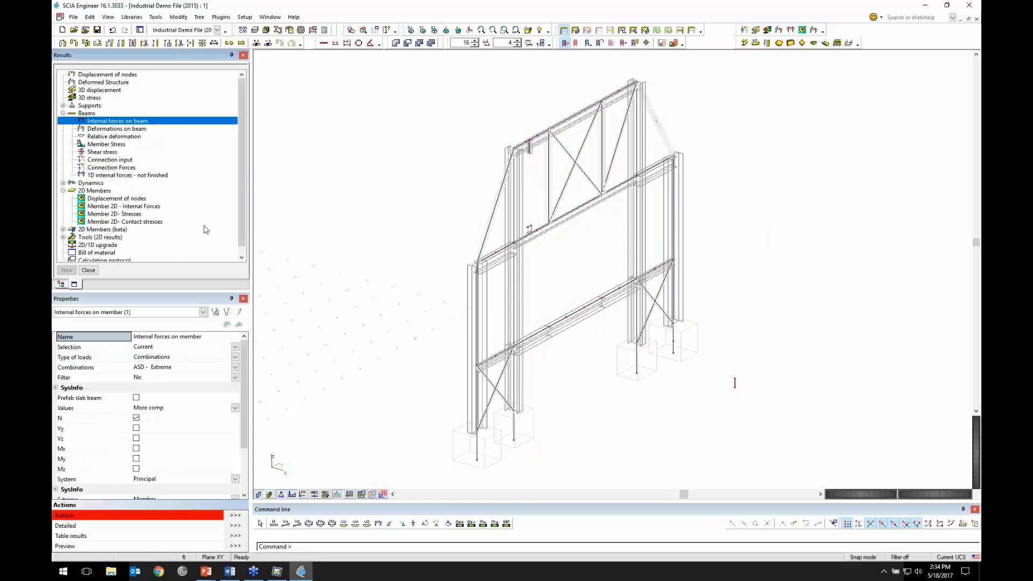
{"action": "left_click", "coordinate": [240, 517]}
{"action": "left_click", "coordinate": [592, 319]}
{"action": "scroll", "coordinate": [538, 237], "scroll_direction": "down", "scroll_amount": 2}
{"action": "scroll", "coordinate": [563, 290], "scroll_direction": "up", "scroll_amount": 4}
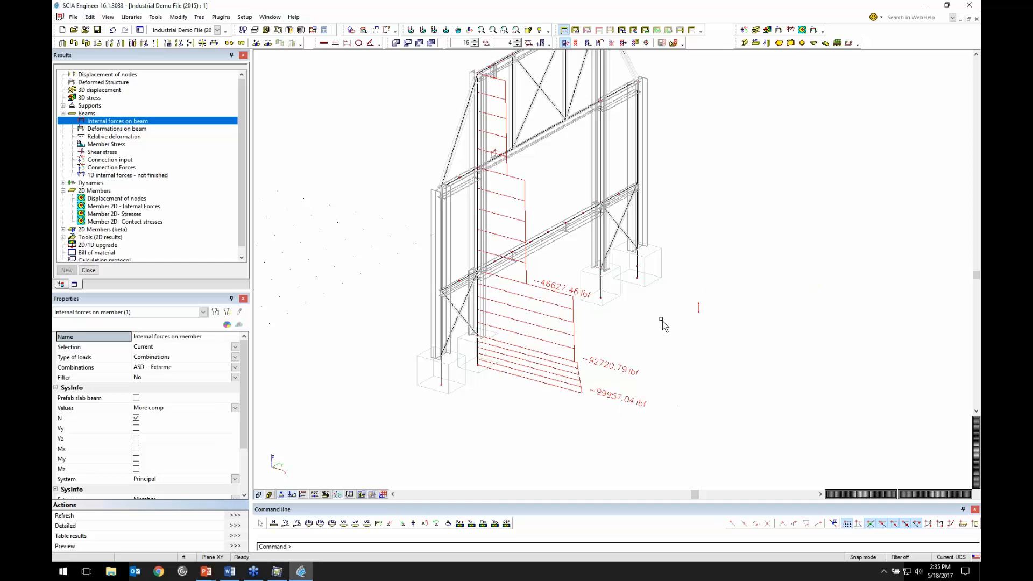
Review the column's internal forces in a results table beside the model and close the table.
{"action": "left_click", "coordinate": [231, 535]}
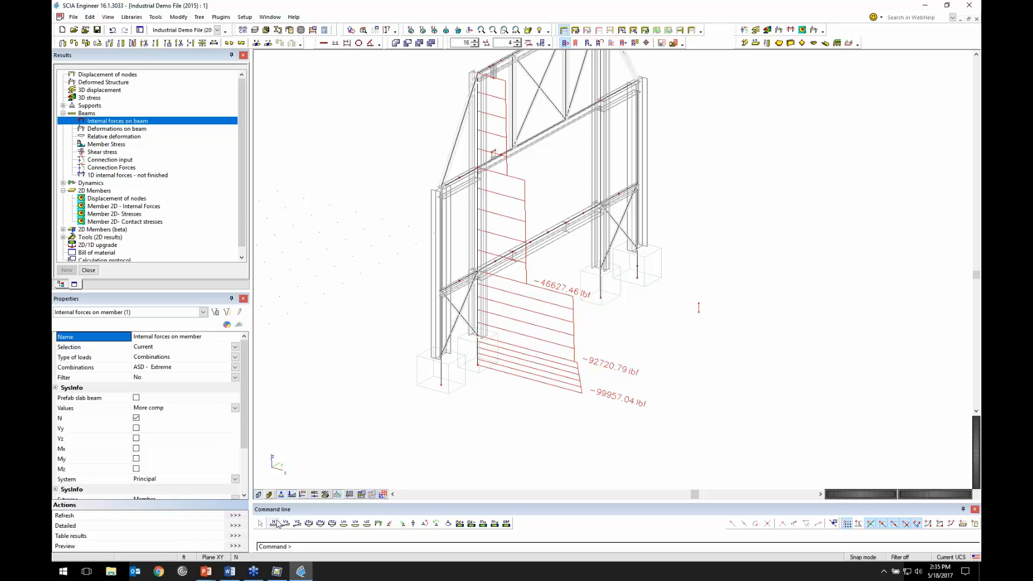
{"action": "left_click_drag", "start_coordinate": [52, 65], "coordinate": [527, 125]}
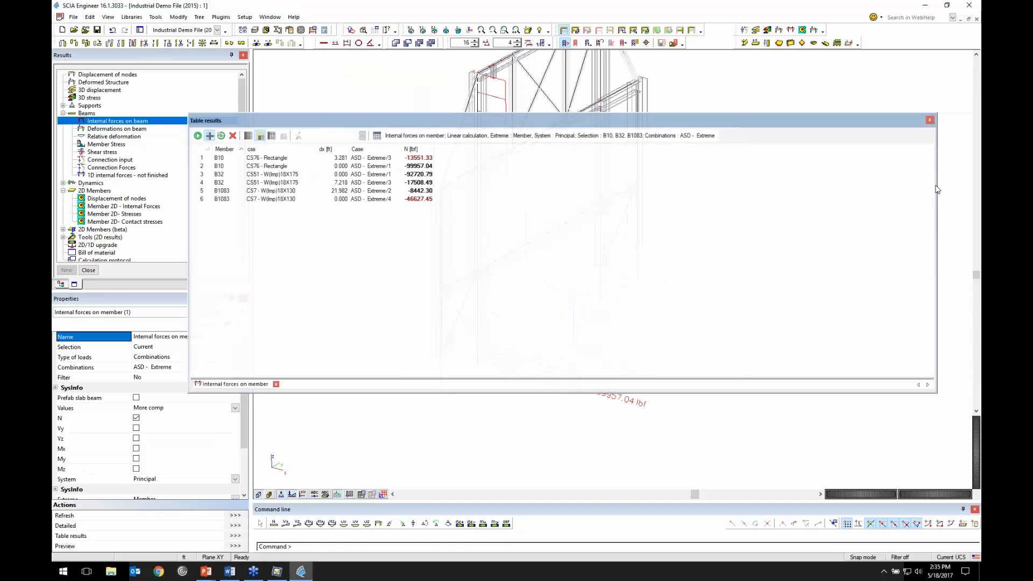
{"action": "left_click_drag", "start_coordinate": [935, 184], "coordinate": [494, 185]}
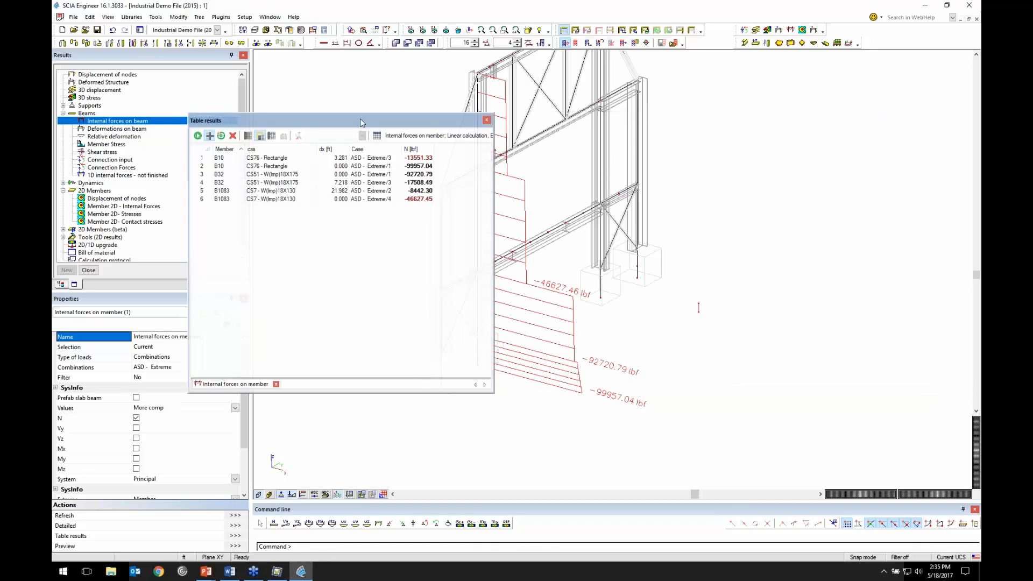
{"action": "left_click_drag", "start_coordinate": [360, 124], "coordinate": [684, 135]}
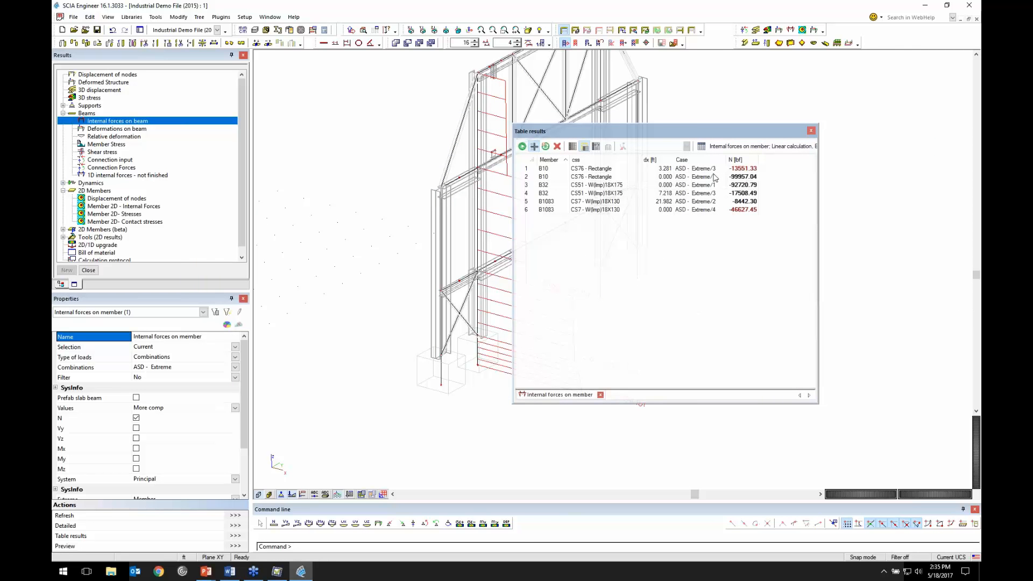
{"action": "left_click", "coordinate": [811, 131]}
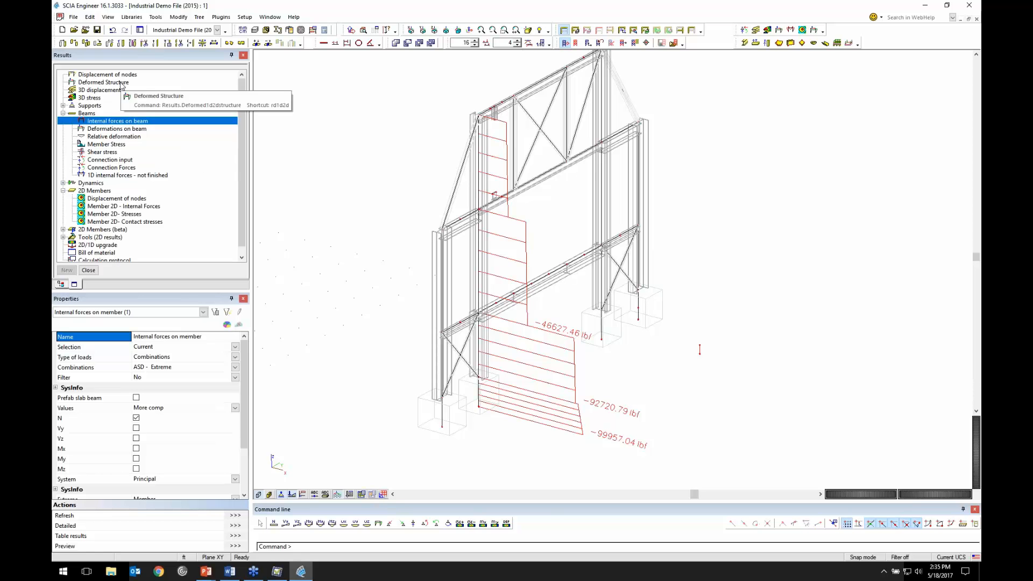
Leave the results and run the steel ULS Check ASD for the frame under ASD - Extreme, showing un.check values.
{"action": "left_click", "coordinate": [88, 270]}
{"action": "double_click", "coordinate": [81, 138]}
{"action": "double_click", "coordinate": [68, 76]}
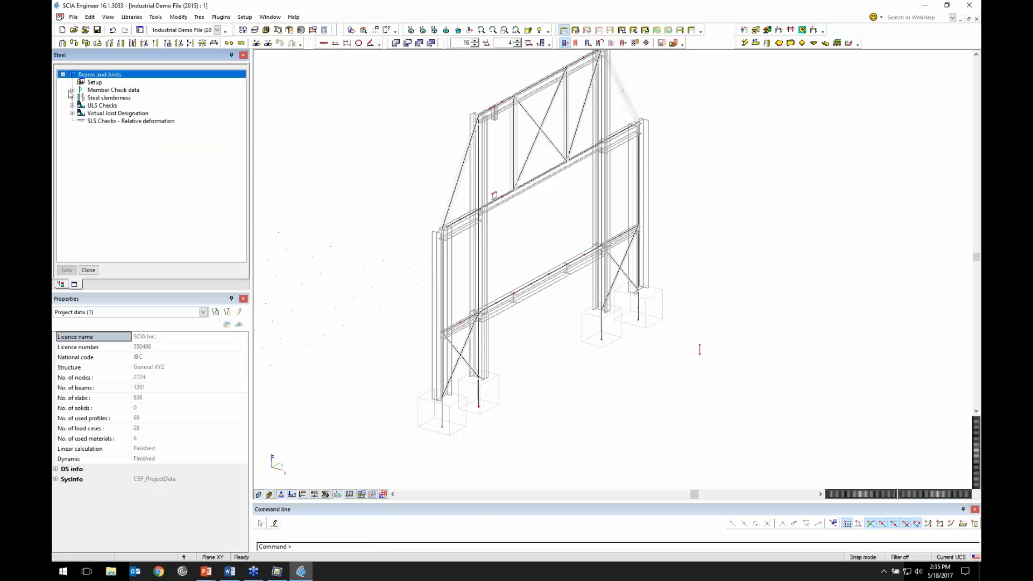
{"action": "left_click", "coordinate": [72, 105]}
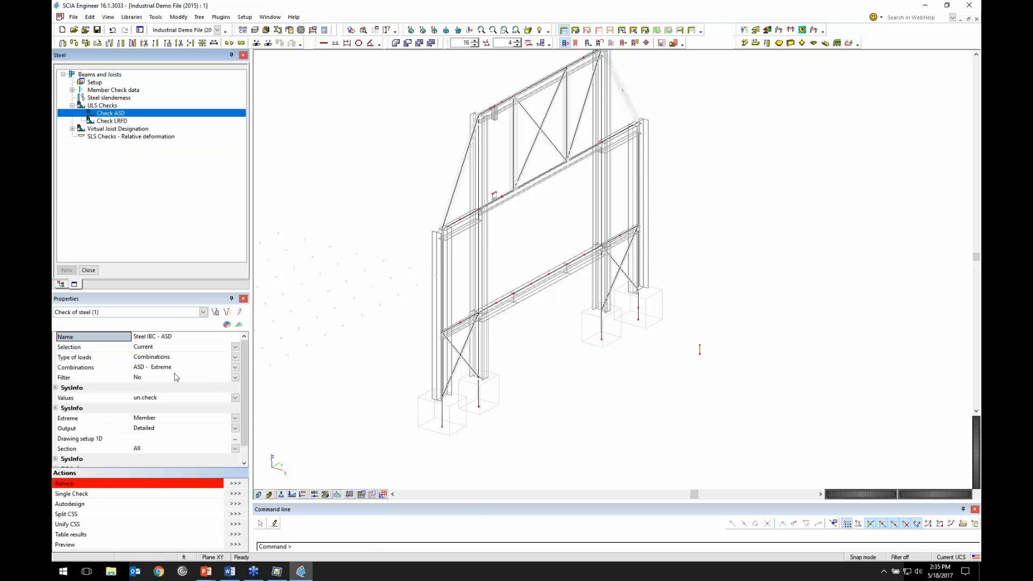
{"action": "left_click", "coordinate": [236, 483]}
{"action": "left_click", "coordinate": [592, 319]}
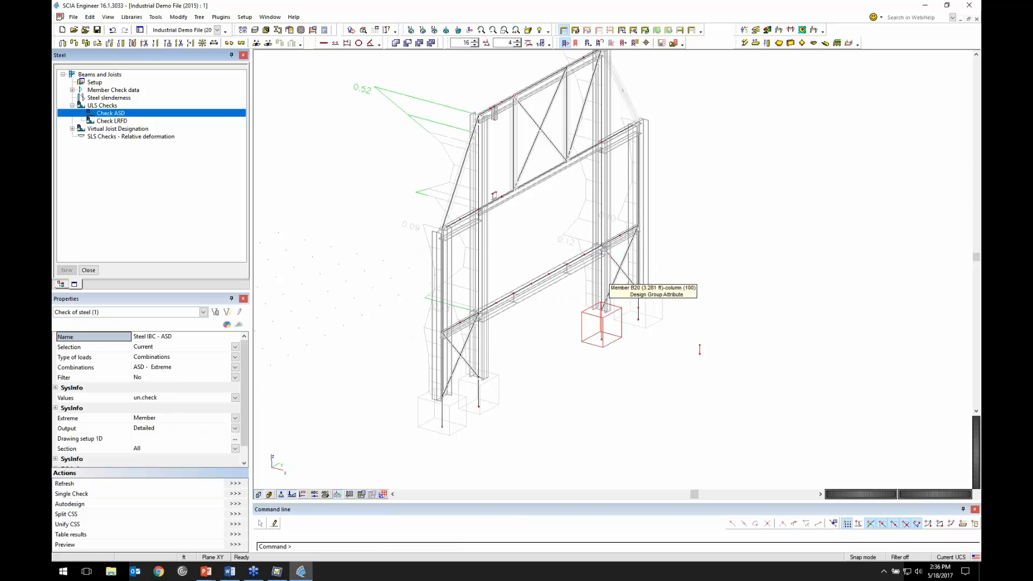
Reduce the display scale of the steel check diagrams to 2.
{"action": "middle_click_drag", "start_coordinate": [483, 225], "coordinate": [493, 269]}
{"action": "scroll", "coordinate": [493, 268], "scroll_direction": "down", "scroll_amount": 2}
{"action": "scroll", "coordinate": [539, 205], "scroll_direction": "up", "scroll_amount": 2}
{"action": "mouse_move", "coordinate": [574, 332]}
{"action": "right_mouse_down", "text": "ctrl"}
{"action": "mouse_move", "coordinate": [545, 339]}
{"action": "mouse_move", "coordinate": [571, 331]}
{"action": "right_mouse_up", "text": "ctrl"}
{"action": "left_click", "coordinate": [519, 44]}
{"action": "left_click", "coordinate": [518, 45]}
{"action": "middle_click_drag", "start_coordinate": [573, 255], "coordinate": [561, 201]}
{"action": "right_click_drag", "start_coordinate": [479, 353], "coordinate": [495, 348], "text": "ctrl"}
Change the 1D drawing setup to show filled steel check diagrams and regenerate them on the frame.
{"action": "left_click", "coordinate": [236, 439]}
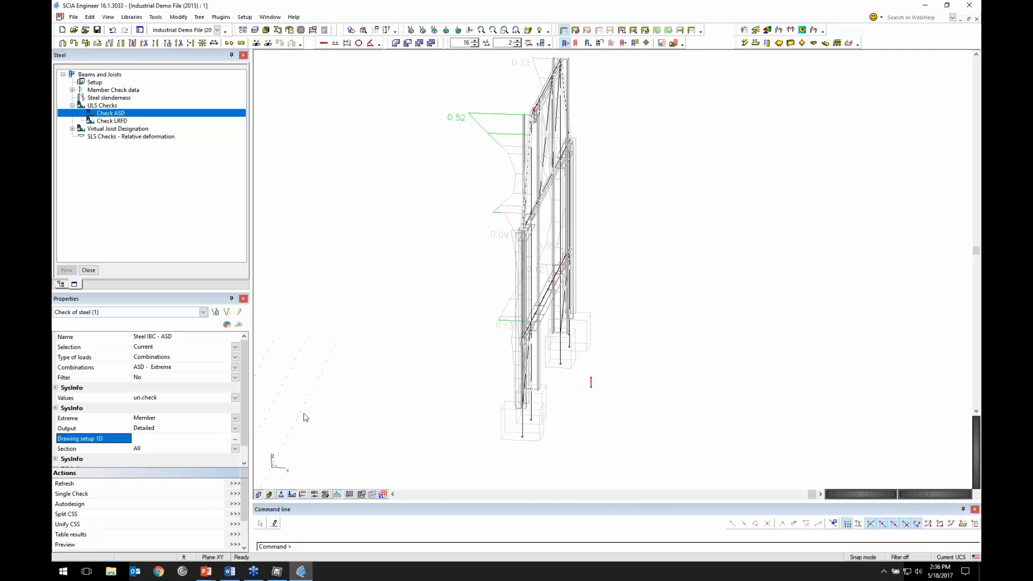
{"action": "left_click", "coordinate": [588, 181]}
{"action": "left_click", "coordinate": [572, 203]}
{"action": "left_click", "coordinate": [558, 391]}
{"action": "left_click", "coordinate": [237, 485]}
{"action": "left_click", "coordinate": [592, 320]}
{"action": "right_click_drag", "start_coordinate": [580, 271], "coordinate": [601, 302], "text": "ctrl"}
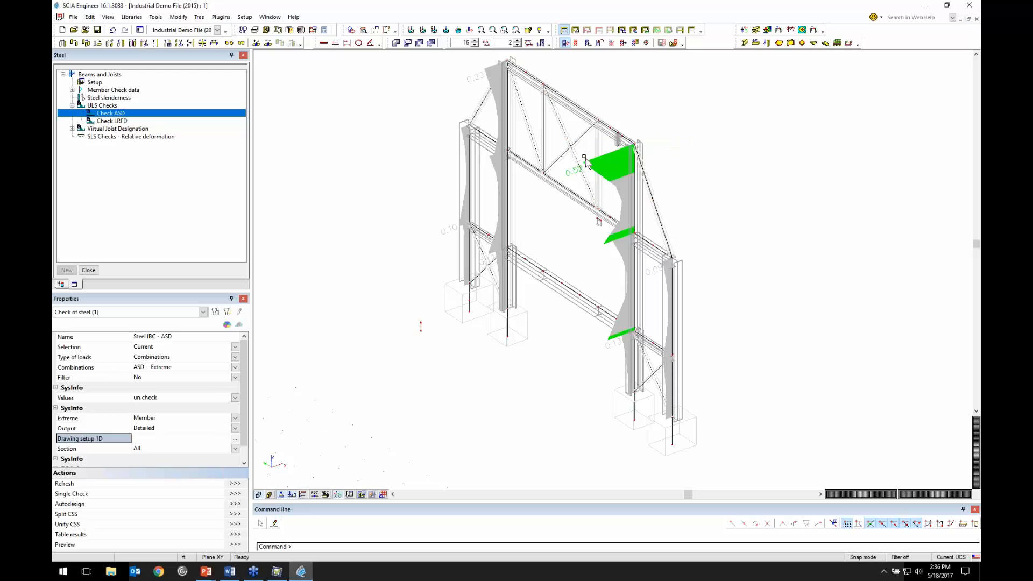
Select the tall column with the green check diagram, set the extreme to Global and refresh its ASD check.
{"action": "left_click", "coordinate": [644, 198]}
{"action": "left_click", "coordinate": [158, 418]}
{"action": "left_click", "coordinate": [158, 418]}
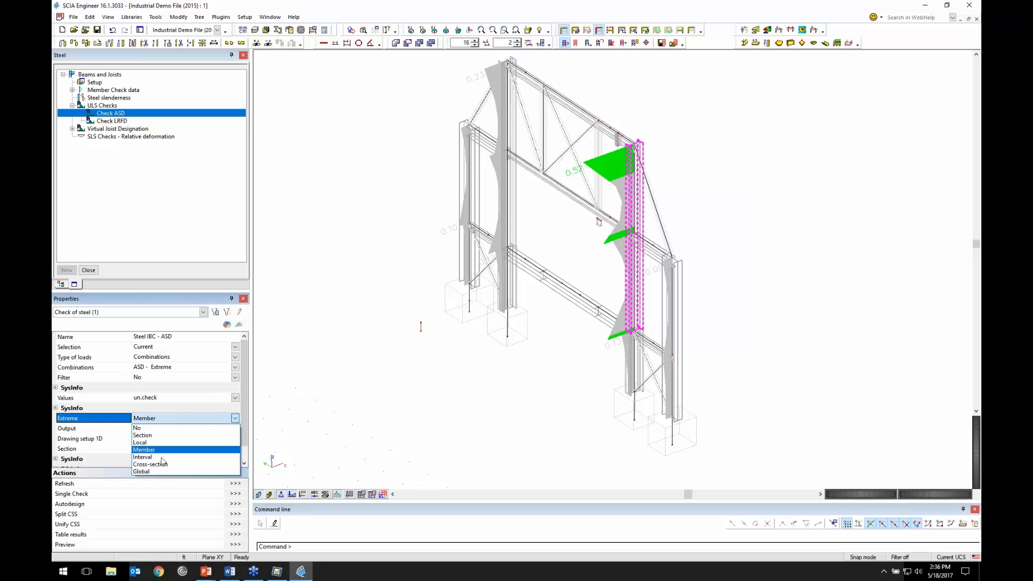
{"action": "left_click", "coordinate": [143, 471]}
{"action": "left_click", "coordinate": [234, 484]}
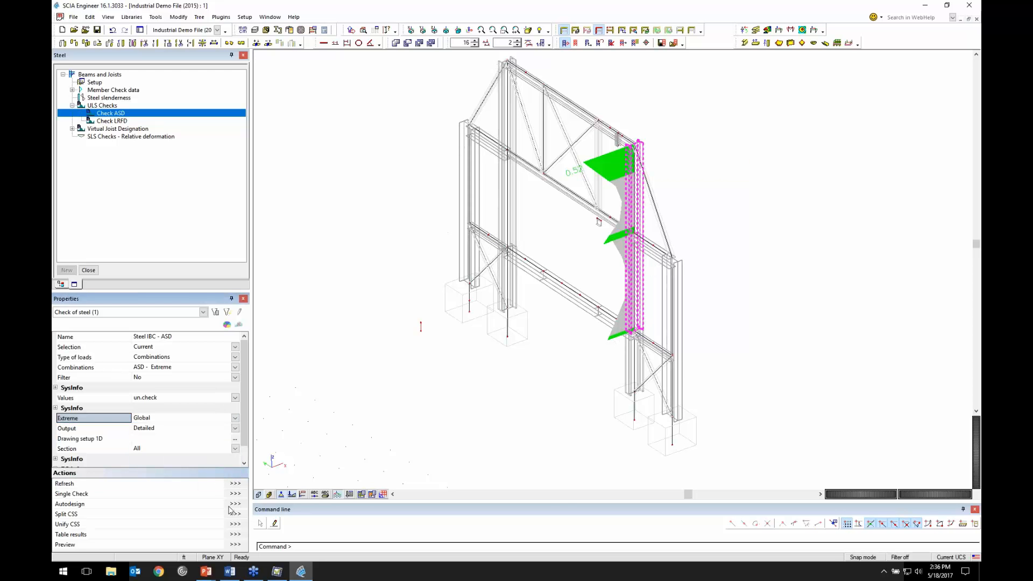
Open the detailed steel check report for the selected column and read through its classification, buckling, bending, shear and combined stress checks.
{"action": "left_click", "coordinate": [236, 547]}
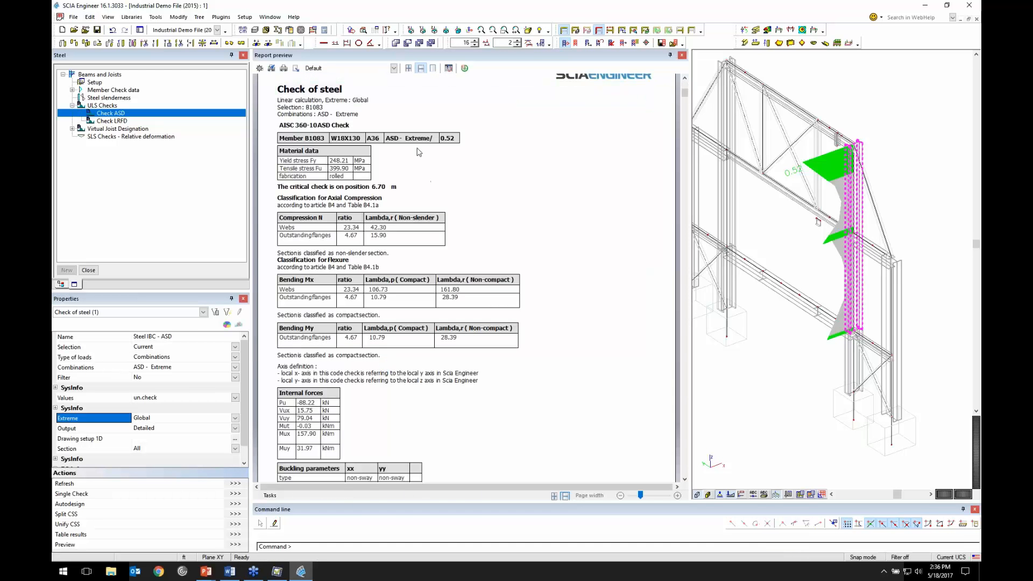
{"action": "scroll", "coordinate": [435, 206], "scroll_direction": "down", "scroll_amount": 3}
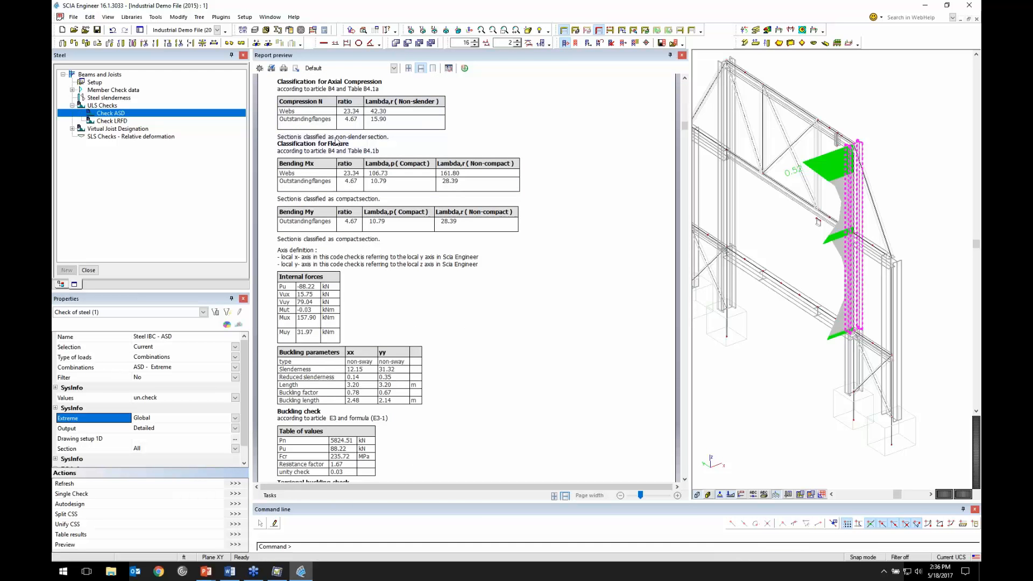
{"action": "scroll", "coordinate": [427, 226], "scroll_direction": "down", "scroll_amount": 2}
{"action": "scroll", "coordinate": [351, 230], "scroll_direction": "down", "scroll_amount": 3}
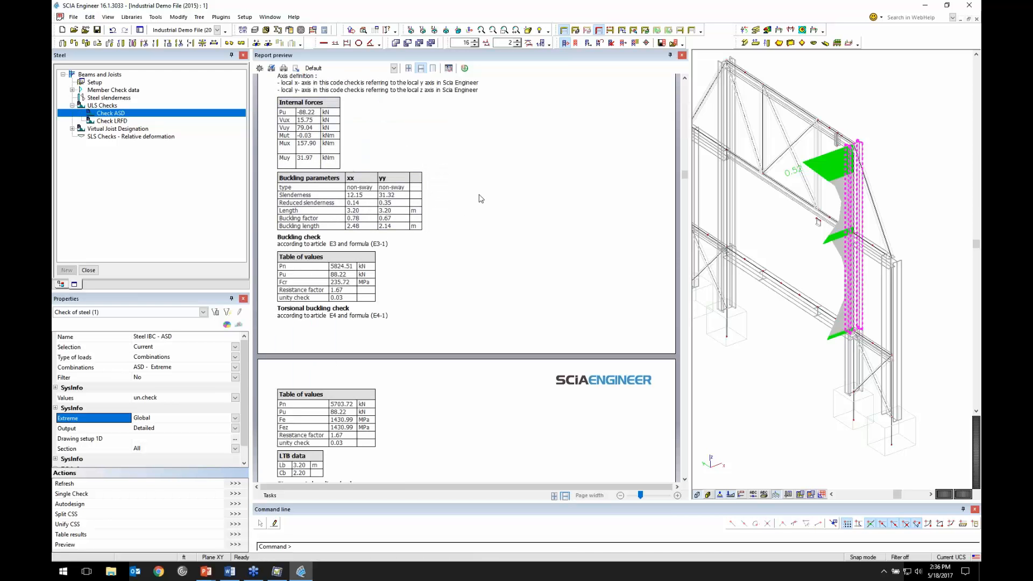
{"action": "scroll", "coordinate": [468, 226], "scroll_direction": "down", "scroll_amount": 4}
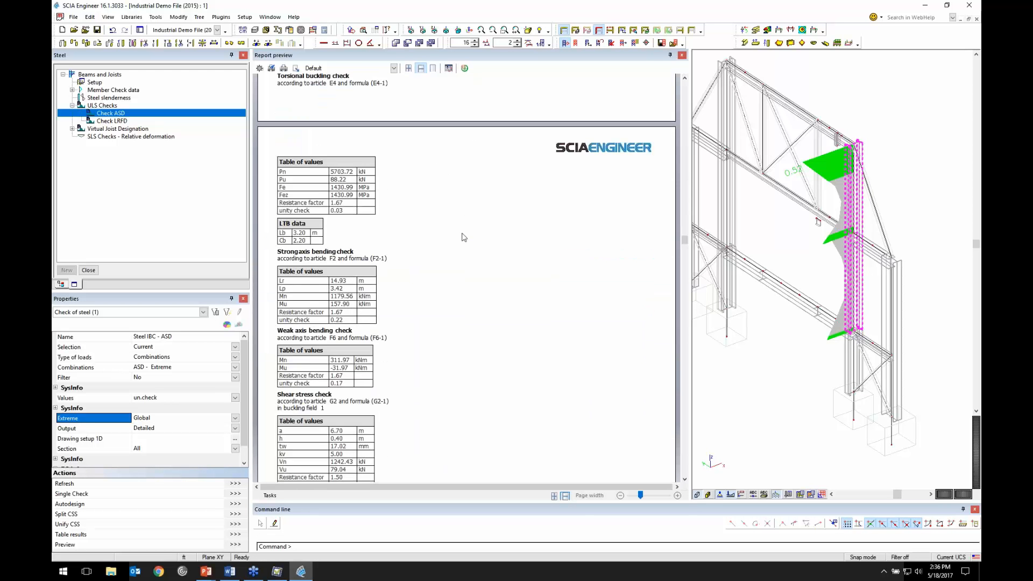
{"action": "scroll", "coordinate": [421, 196], "scroll_direction": "down", "scroll_amount": 2}
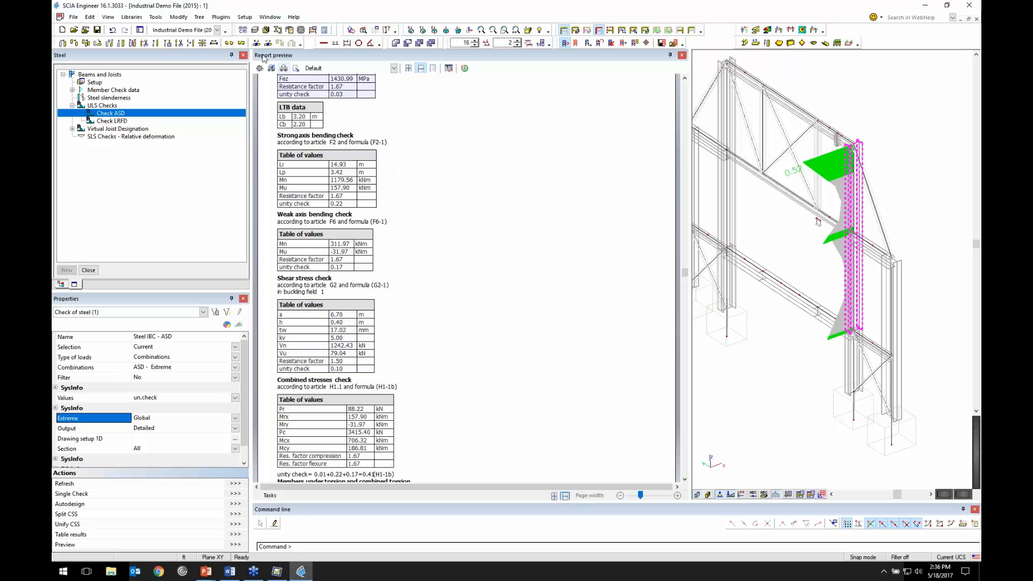
Look through the project unit settings for geometry, cross-section, stiffness, loads/results, deformation and others, and close them without changes.
{"action": "left_click", "coordinate": [243, 31]}
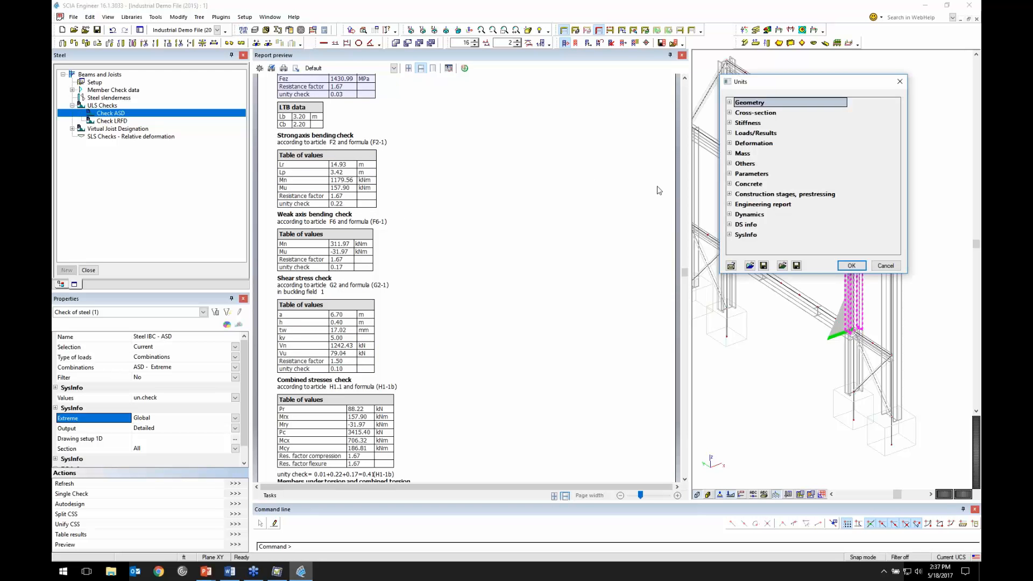
{"action": "left_click", "coordinate": [730, 133]}
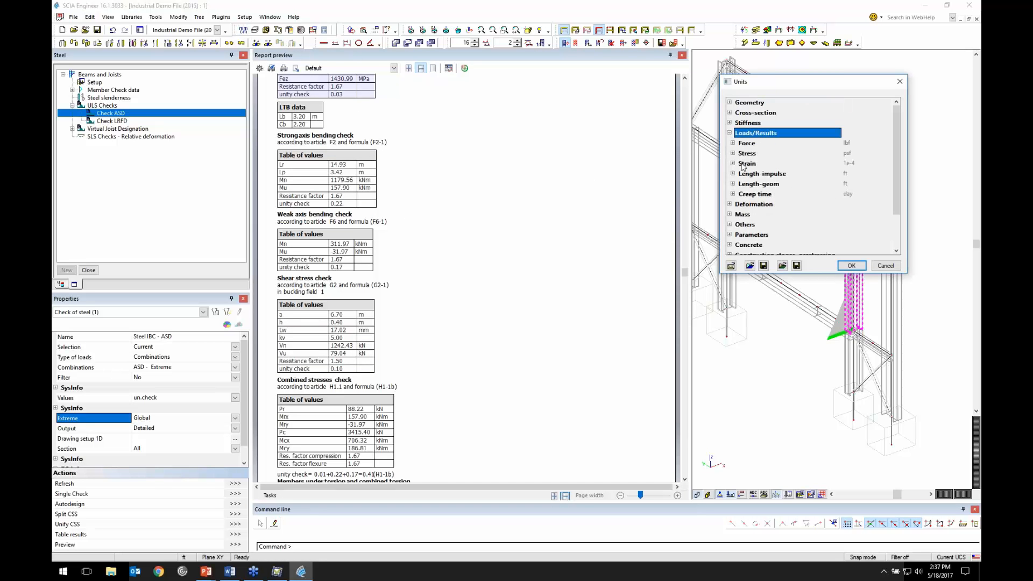
{"action": "left_click", "coordinate": [730, 133]}
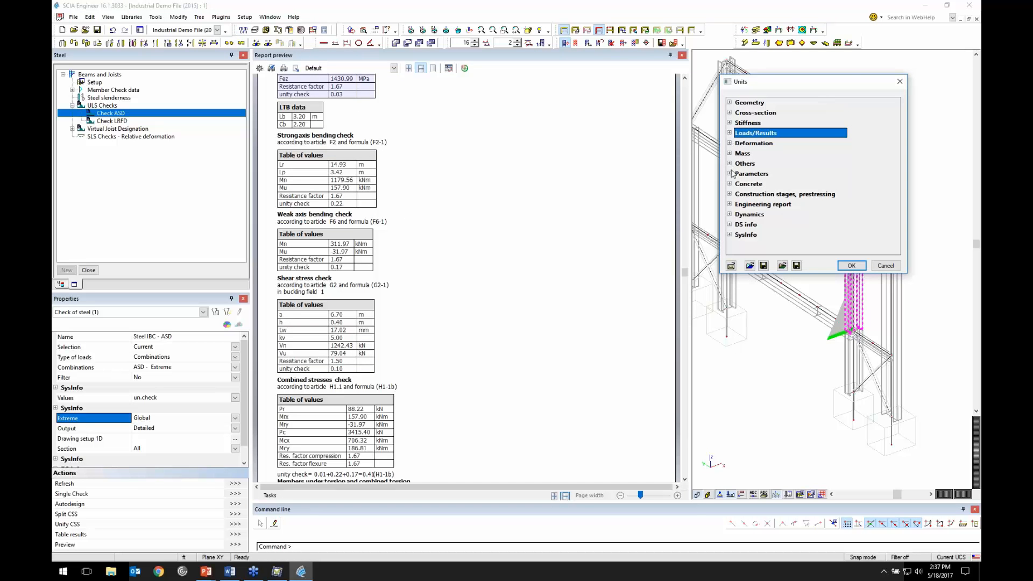
{"action": "left_click", "coordinate": [729, 102]}
{"action": "left_click", "coordinate": [730, 102]}
{"action": "left_click", "coordinate": [730, 113]}
{"action": "left_click", "coordinate": [730, 113]}
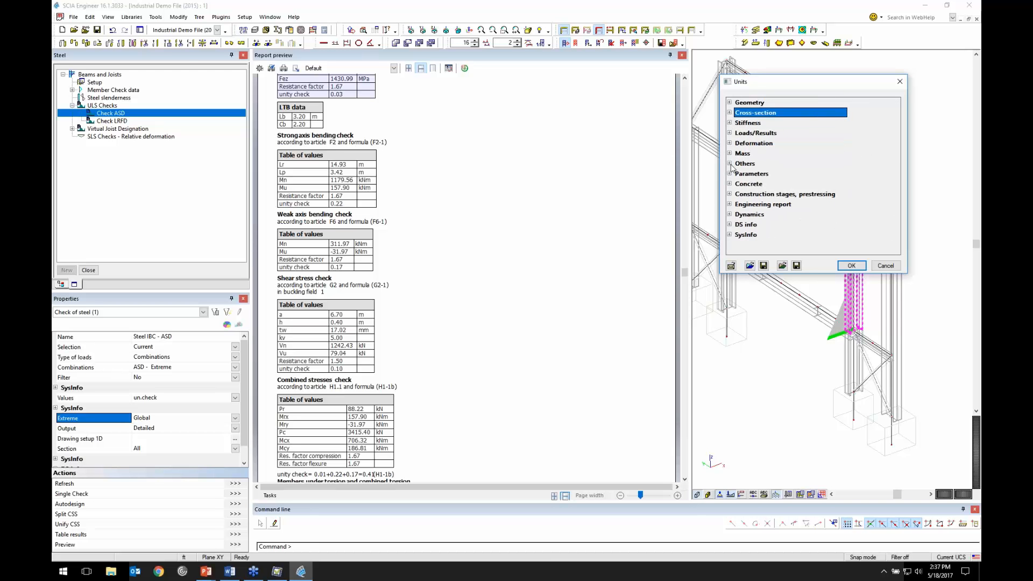
{"action": "left_click", "coordinate": [730, 164]}
{"action": "left_click", "coordinate": [729, 164]}
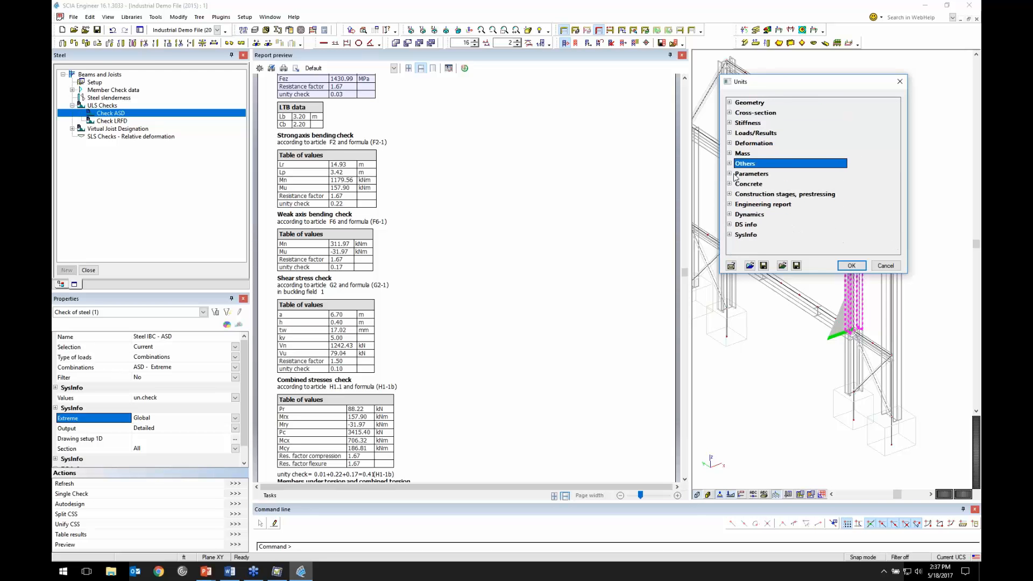
{"action": "left_click", "coordinate": [729, 133]}
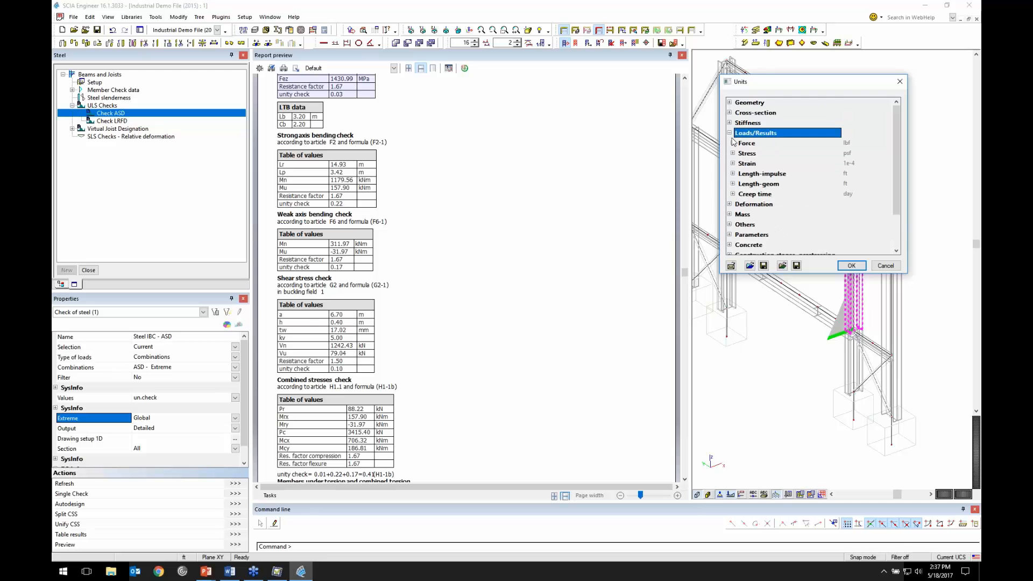
{"action": "left_click", "coordinate": [730, 133]}
{"action": "left_click", "coordinate": [729, 143]}
{"action": "left_click", "coordinate": [729, 143]}
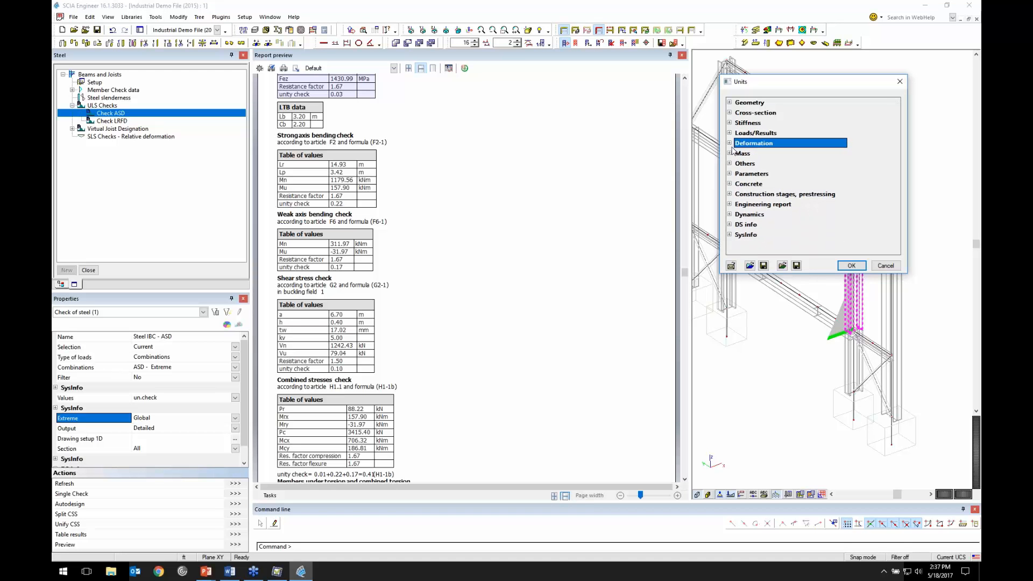
{"action": "left_click", "coordinate": [729, 123]}
{"action": "left_click", "coordinate": [729, 123]}
{"action": "left_click", "coordinate": [886, 266]}
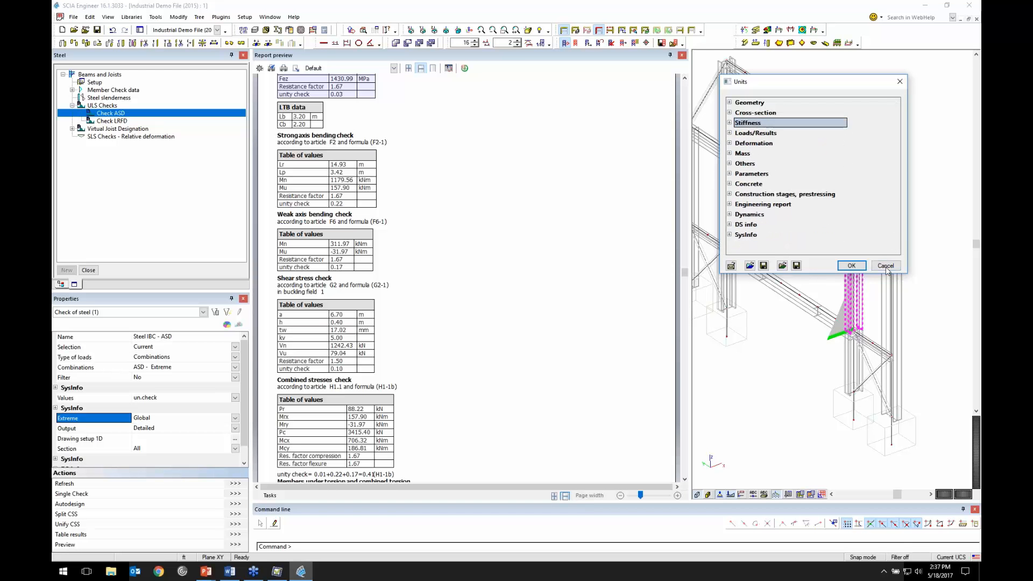
Read the combined stress and torsion checks at the end of the column's steel check report at higher zoom, and close the report preview.
{"action": "scroll", "coordinate": [407, 256], "scroll_direction": "down", "scroll_amount": 4}
{"action": "scroll", "coordinate": [407, 256], "scroll_direction": "down", "scroll_amount": 1}
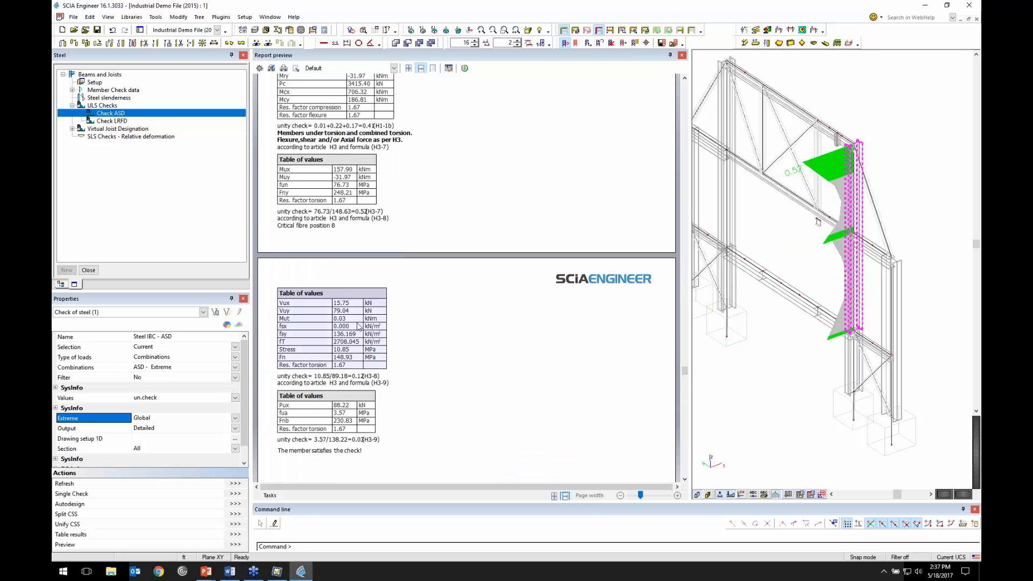
{"action": "scroll", "coordinate": [380, 235], "scroll_direction": "up", "scroll_amount": 1}
{"action": "left_click", "coordinate": [677, 496]}
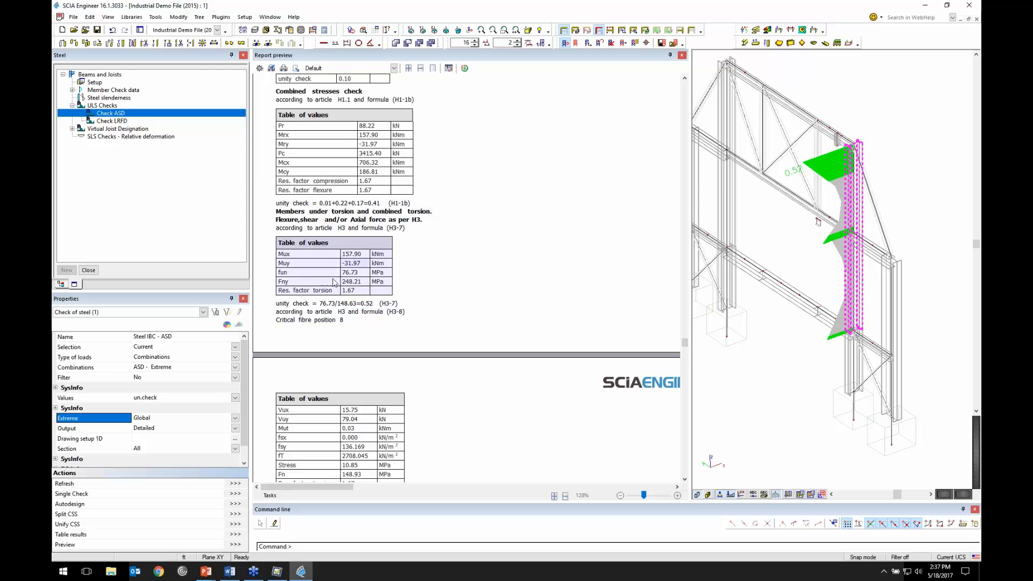
{"action": "scroll", "coordinate": [354, 233], "scroll_direction": "up", "scroll_amount": 2}
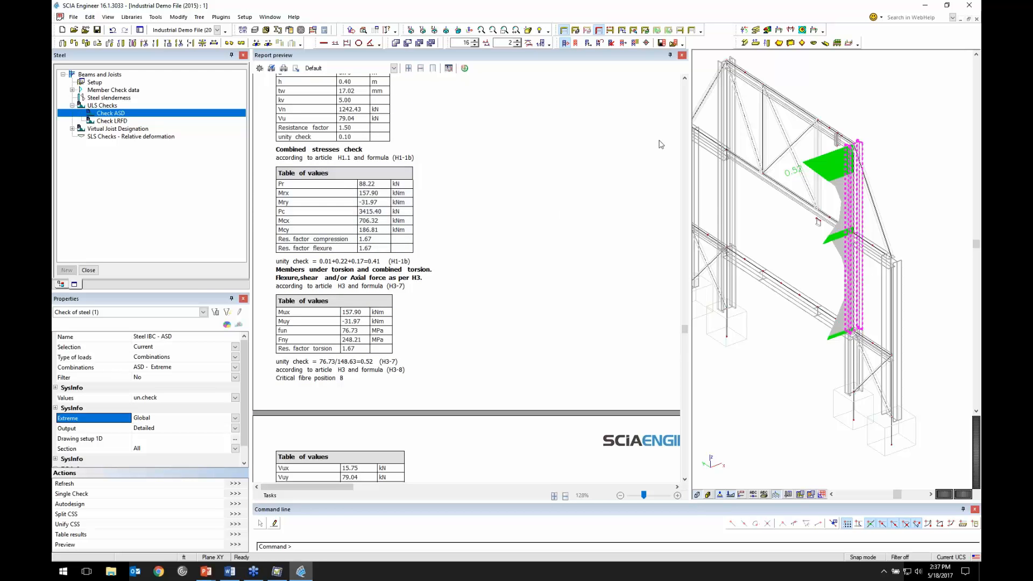
{"action": "left_click", "coordinate": [681, 56]}
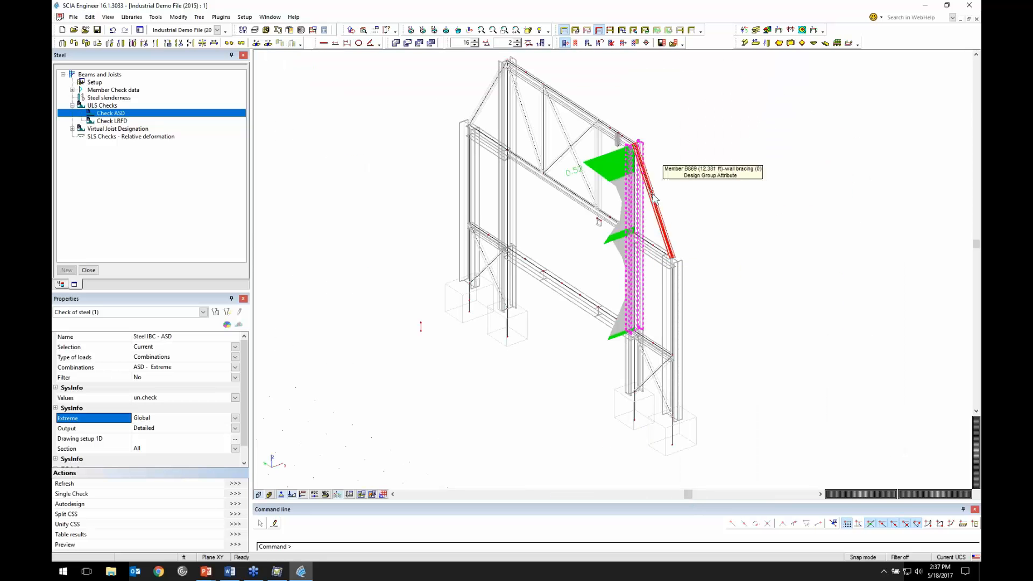
Open the graphical input of system length for the selected column, and shrink and move its window so the frame shows beside it.
{"action": "left_click", "coordinate": [100, 82]}
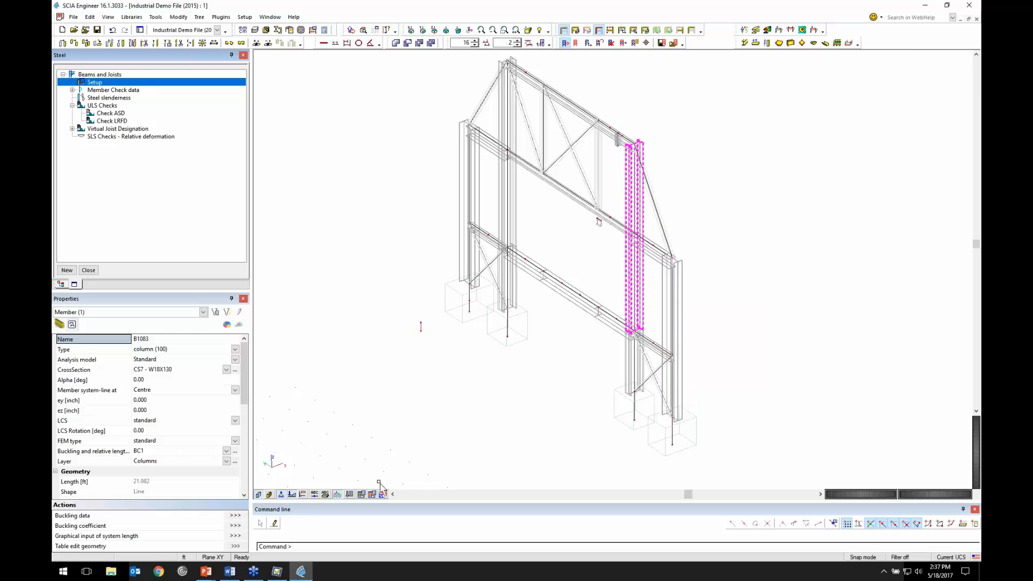
{"action": "left_click", "coordinate": [235, 536]}
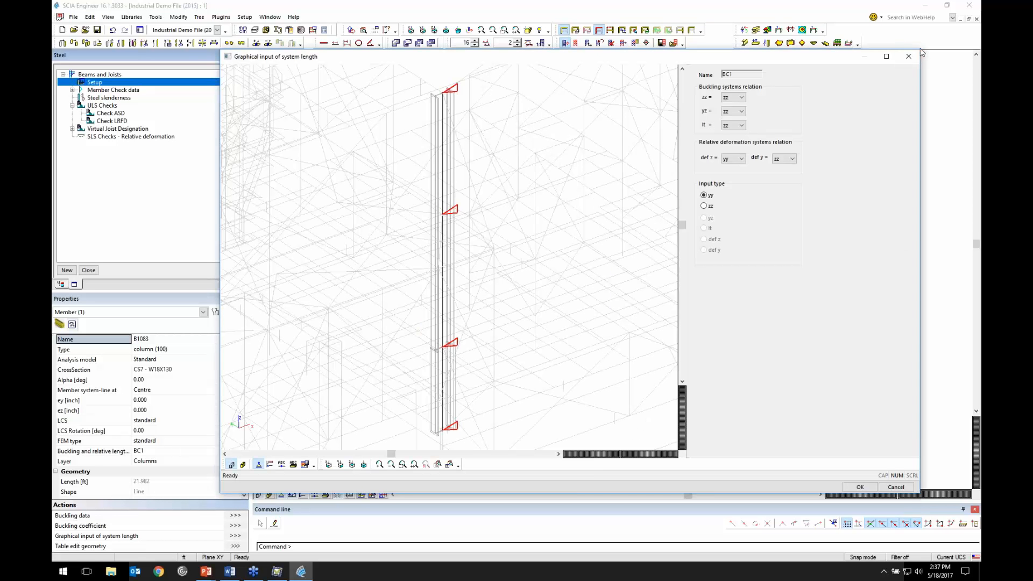
{"action": "left_click_drag", "start_coordinate": [919, 72], "coordinate": [645, 107]}
{"action": "left_click_drag", "start_coordinate": [496, 57], "coordinate": [496, 207]}
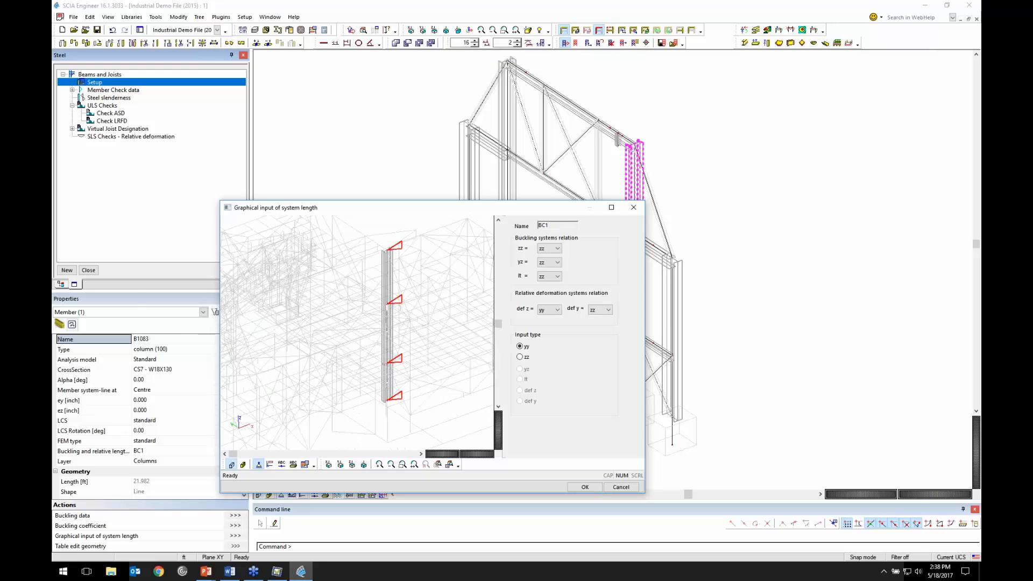
{"action": "left_click_drag", "start_coordinate": [488, 201], "coordinate": [405, 118]}
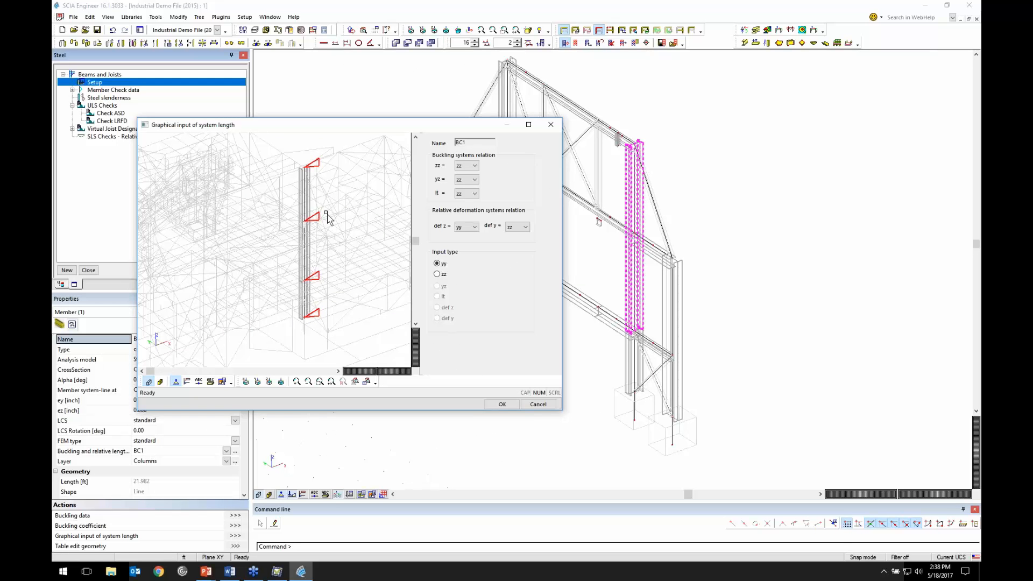
Compare the yy and zz buckling restraints along the column, inspect the two intermediate ones, and cancel the system length input.
{"action": "left_click", "coordinate": [444, 276]}
{"action": "left_click", "coordinate": [445, 263]}
{"action": "left_click", "coordinate": [444, 275]}
{"action": "left_click", "coordinate": [443, 265]}
{"action": "left_click", "coordinate": [318, 218]}
{"action": "left_click", "coordinate": [315, 275]}
{"action": "left_click", "coordinate": [536, 405]}
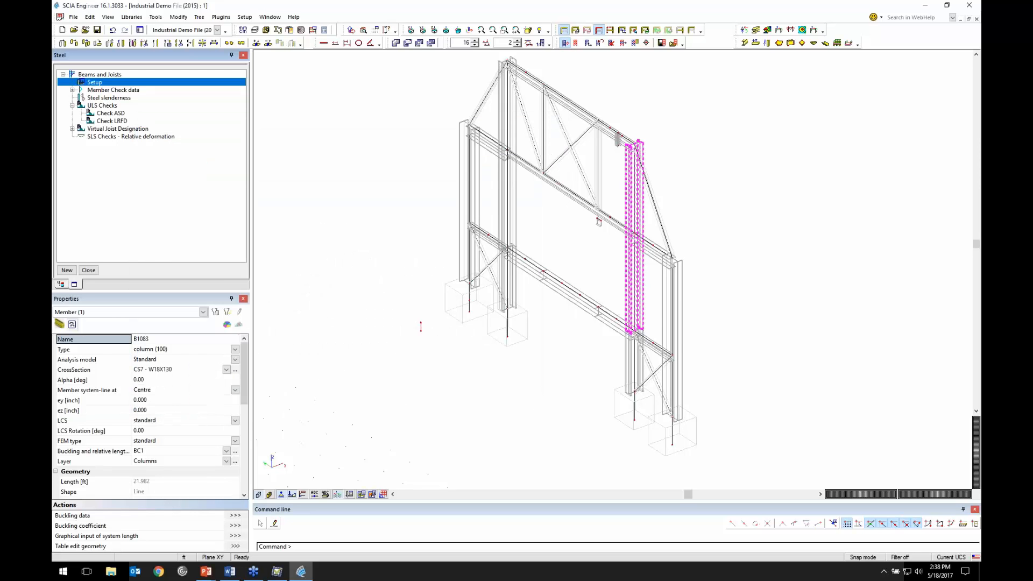
Open the column's BC1 buckling data, examine its yy and zz restraint diagram beside the model, and close it.
{"action": "left_click", "coordinate": [236, 452]}
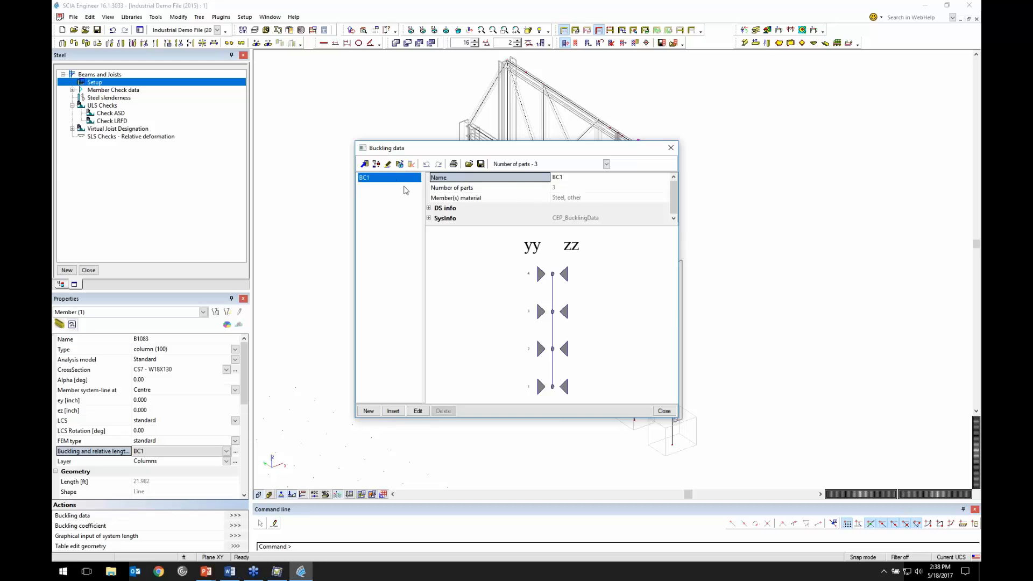
{"action": "left_click_drag", "start_coordinate": [564, 145], "coordinate": [248, 152]}
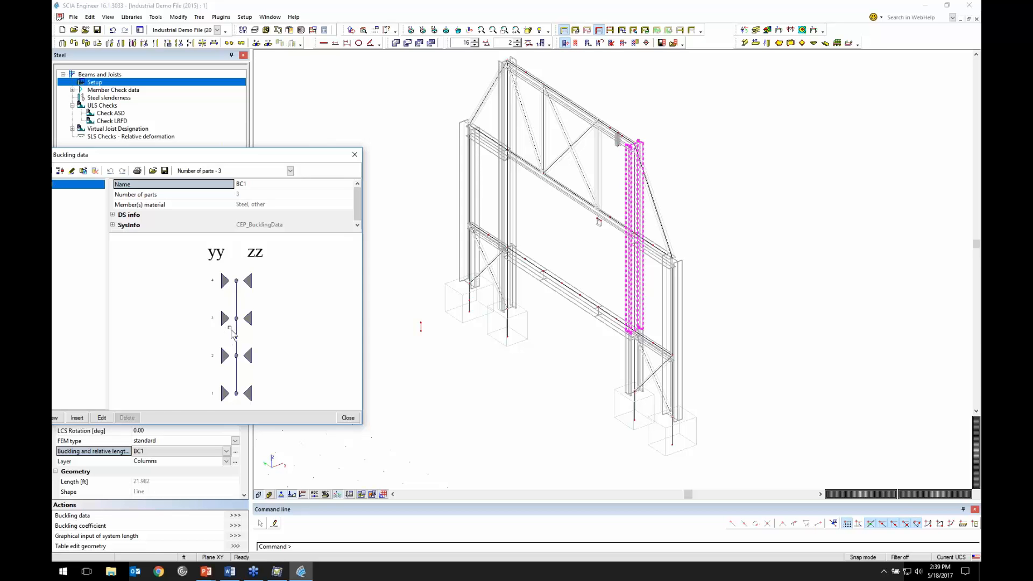
{"action": "left_click_drag", "start_coordinate": [336, 157], "coordinate": [404, 149]}
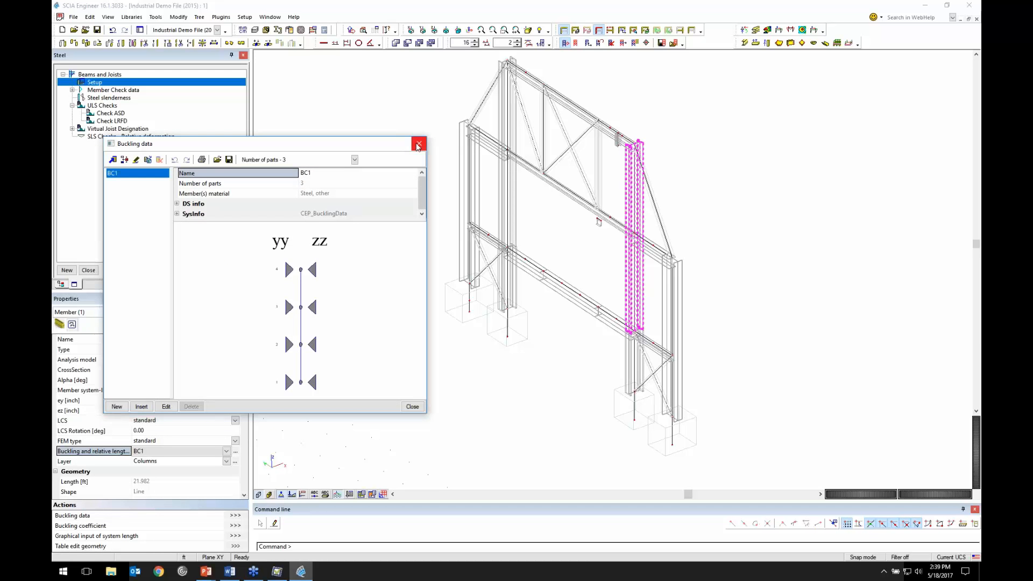
{"action": "left_click", "coordinate": [418, 144]}
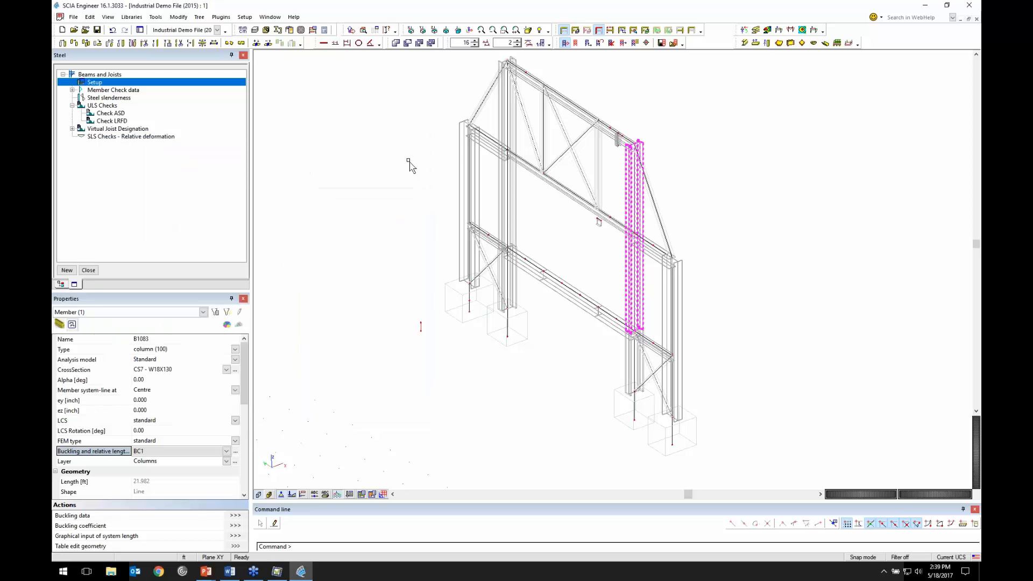
Show the entire structure again, clear the column selection and close the Steel service.
{"action": "left_click", "coordinate": [564, 30]}
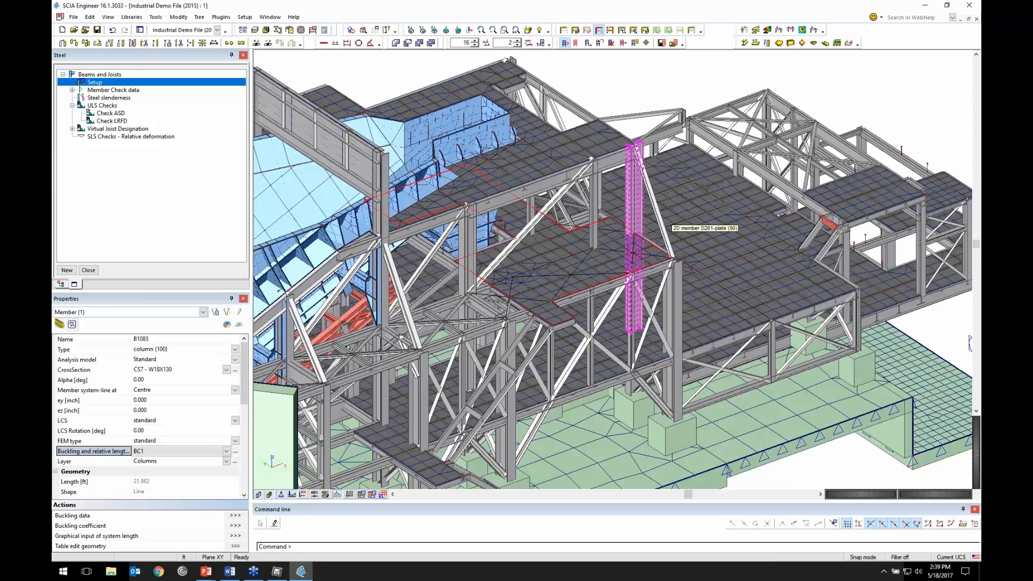
{"action": "key", "text": "Escape"}
{"action": "scroll", "coordinate": [534, 225], "scroll_direction": "down", "scroll_amount": 2}
{"action": "scroll", "coordinate": [540, 222], "scroll_direction": "down", "scroll_amount": 2}
{"action": "left_click", "coordinate": [94, 267]}
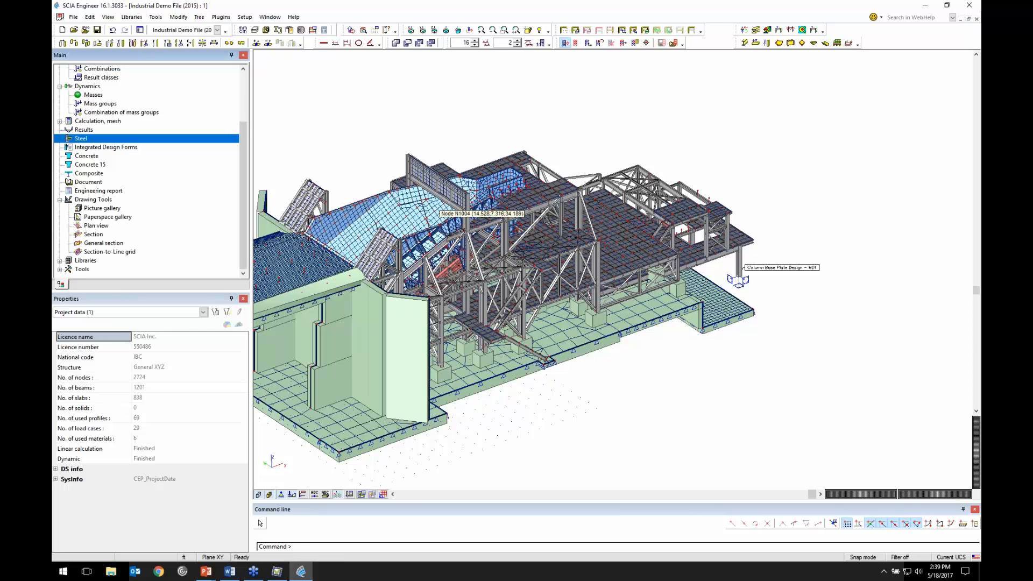
{"action": "middle_click_drag", "start_coordinate": [556, 220], "coordinate": [739, 190]}
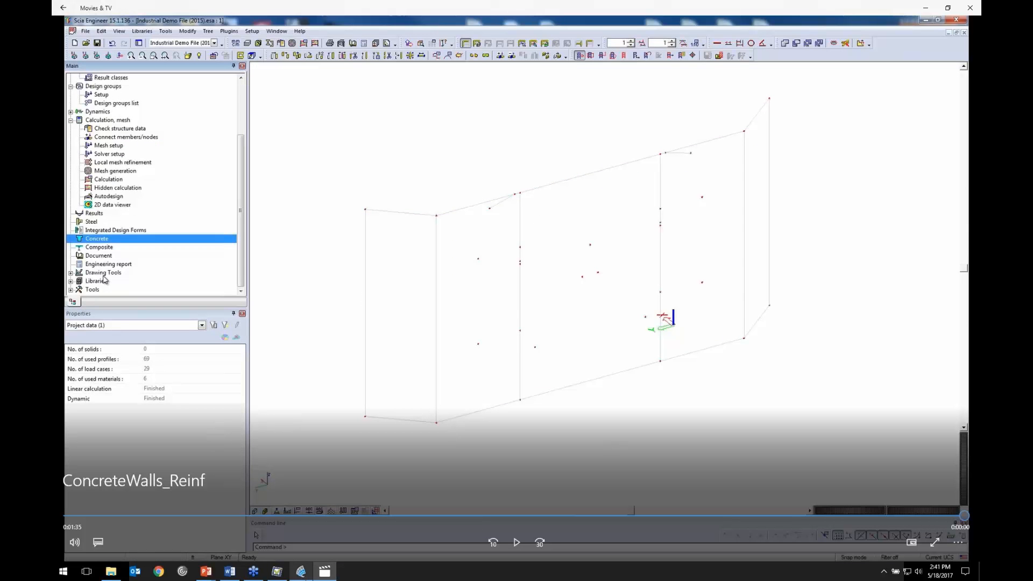
Switch back to SCIA Engineer, turn the model to show its stair side and hide the support symbols.
{"action": "left_click", "coordinate": [300, 571]}
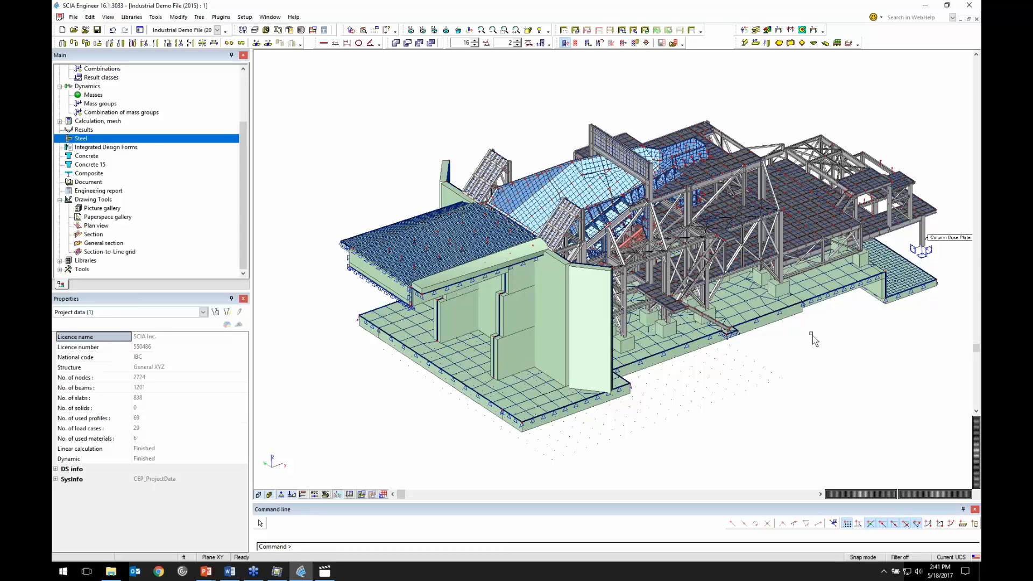
{"action": "right_click_drag", "start_coordinate": [818, 326], "coordinate": [737, 295], "text": "ctrl"}
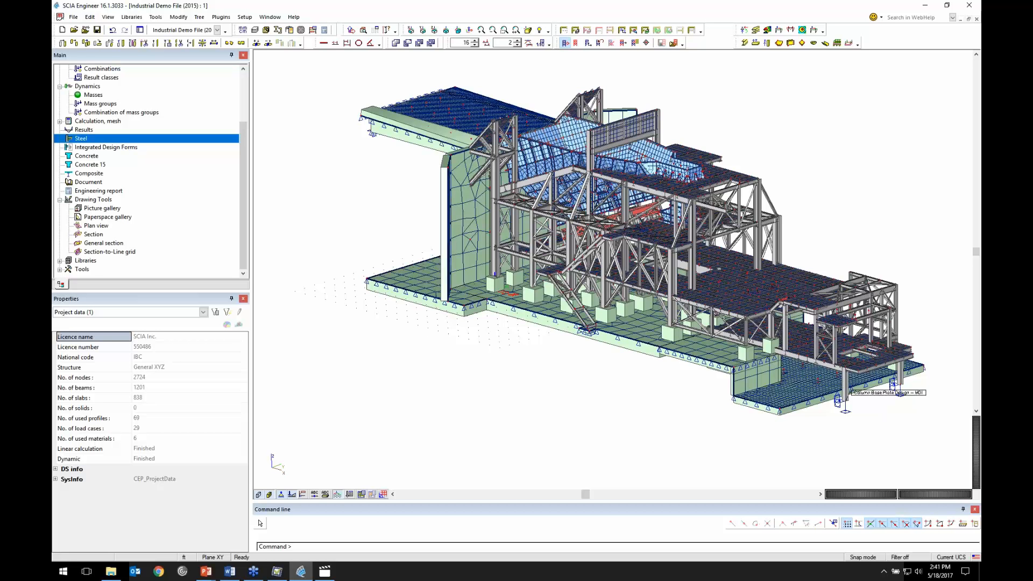
{"action": "left_click", "coordinate": [280, 494]}
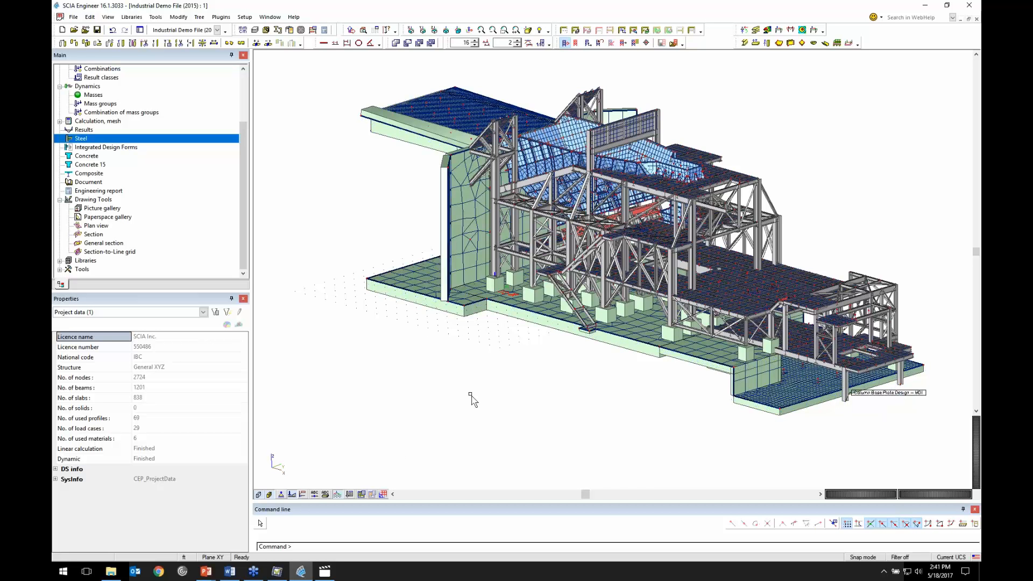
{"action": "scroll", "coordinate": [522, 388], "scroll_direction": "up", "scroll_amount": 2}
{"action": "middle_click_drag", "start_coordinate": [527, 389], "coordinate": [487, 398]}
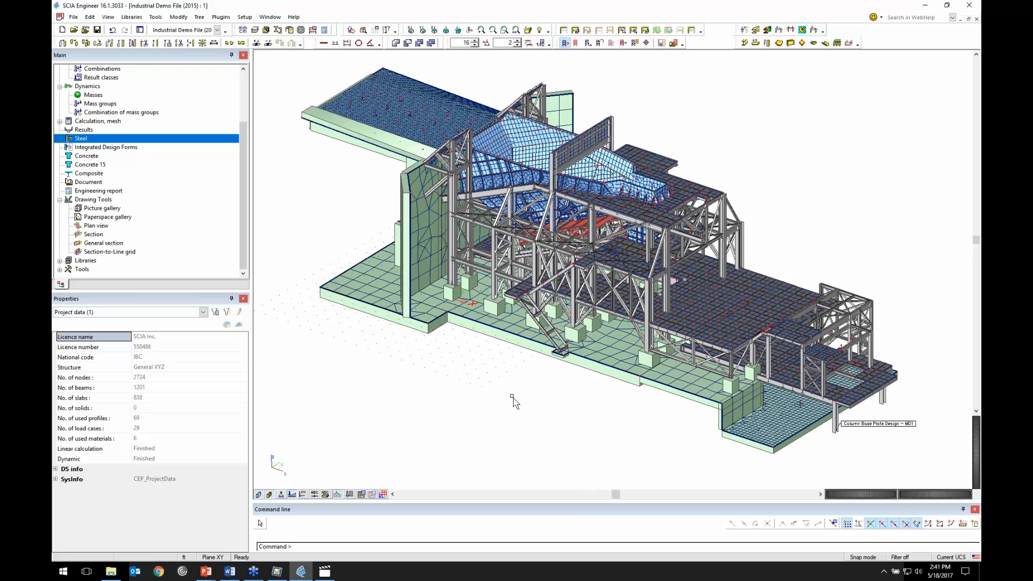
Open the Integrated Design Forms service and bring up the Column Base Plate Design form of member data MD1, widened to show its inputs.
{"action": "double_click", "coordinate": [112, 148]}
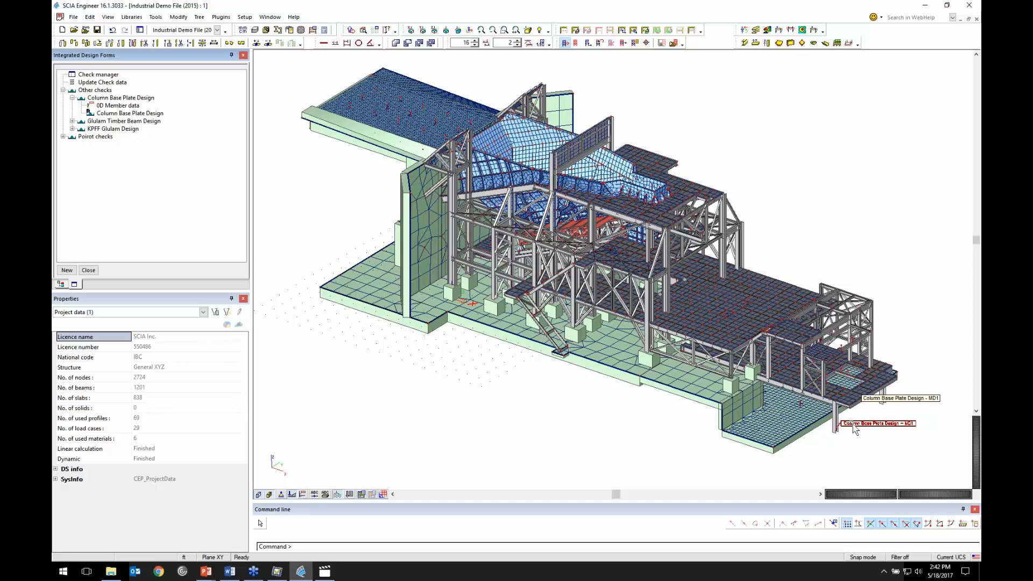
{"action": "double_click", "coordinate": [856, 425]}
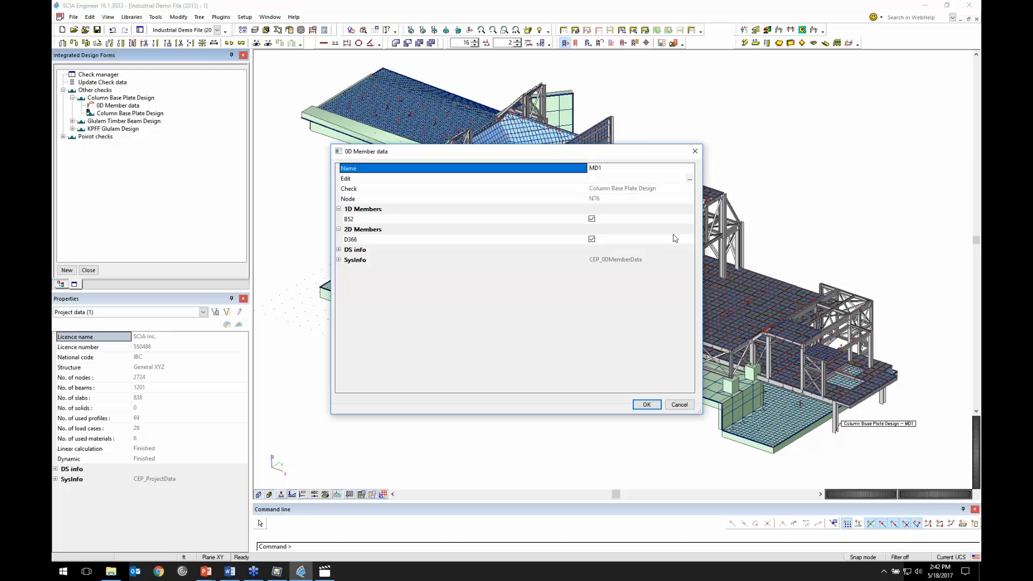
{"action": "left_click", "coordinate": [683, 179]}
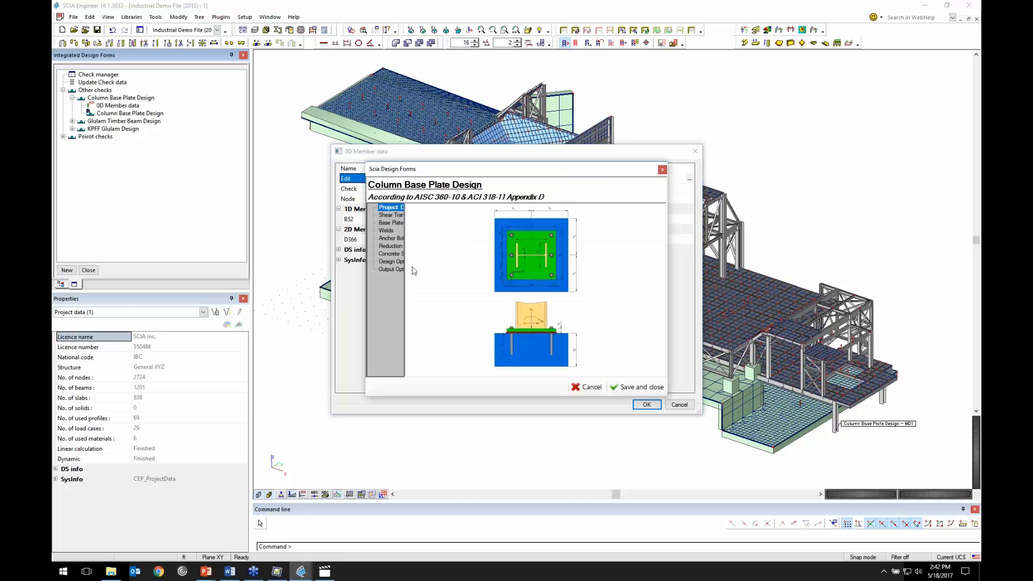
{"action": "left_click_drag", "start_coordinate": [366, 257], "coordinate": [73, 257]}
Look through the base plate form's shear transfer, base plate, weld, anchor bolt, reduction factor, concrete support and design option settings, and close it unchanged.
{"action": "left_click", "coordinate": [108, 216]}
{"action": "left_click", "coordinate": [102, 223]}
{"action": "left_click", "coordinate": [93, 232]}
{"action": "left_click", "coordinate": [97, 238]}
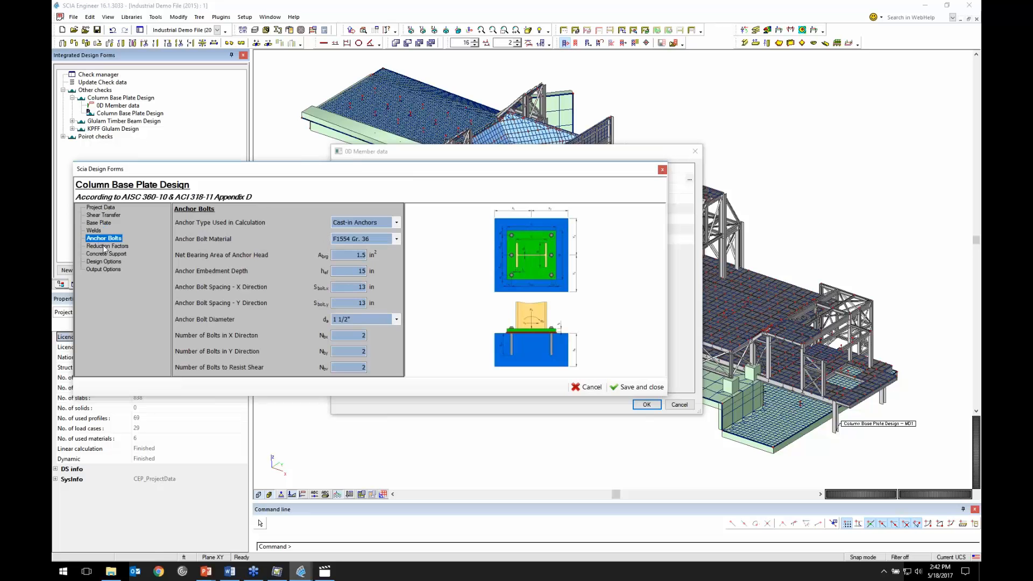
{"action": "left_click", "coordinate": [119, 247]}
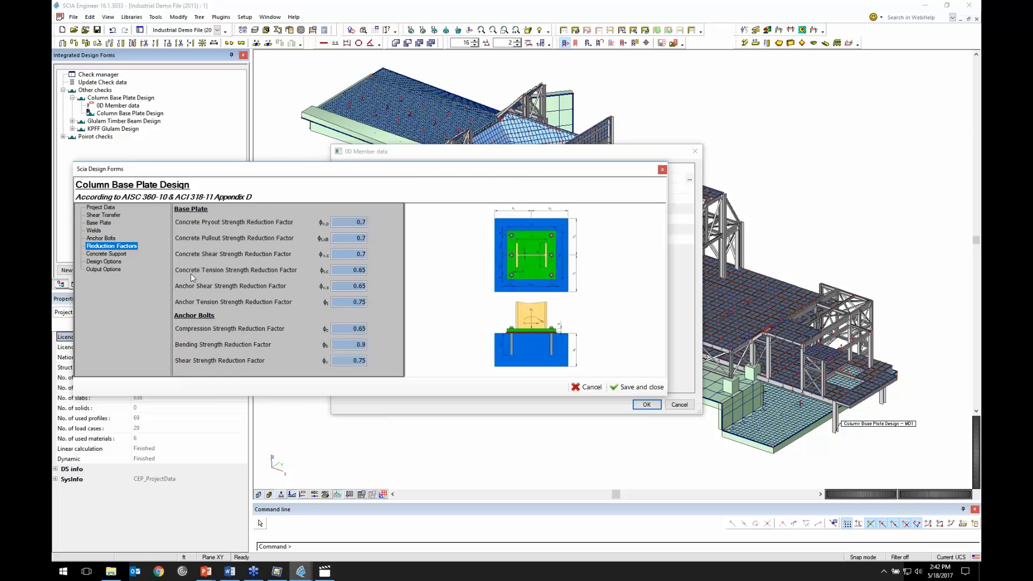
{"action": "left_click", "coordinate": [120, 254]}
{"action": "left_click", "coordinate": [107, 261]}
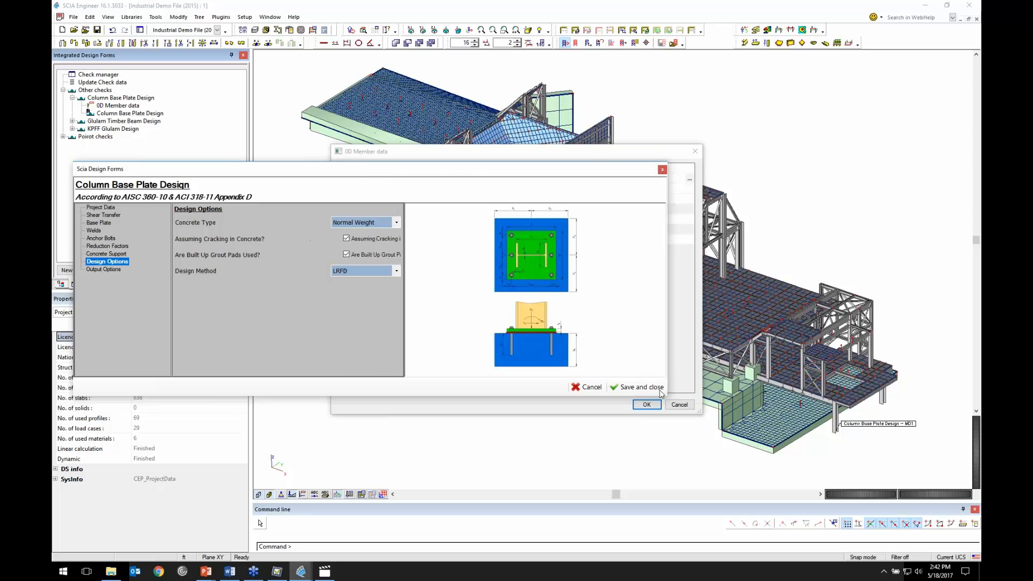
{"action": "left_click", "coordinate": [616, 387]}
{"action": "left_click", "coordinate": [669, 405]}
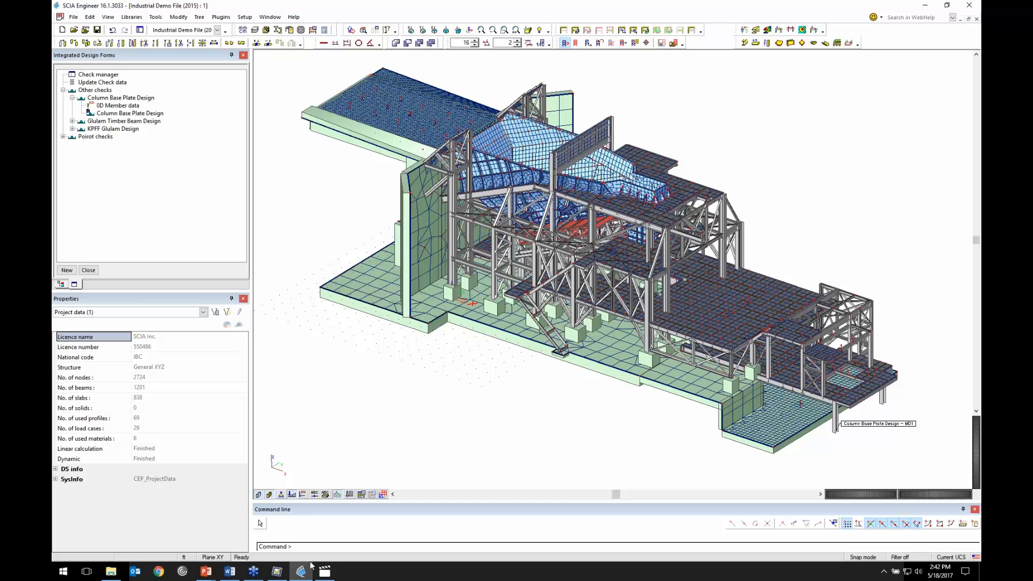
Switch to Scia Design Forms and read through the summary output of the Column Base Plate Design, from input data to limit states.
{"action": "left_click", "coordinate": [279, 576]}
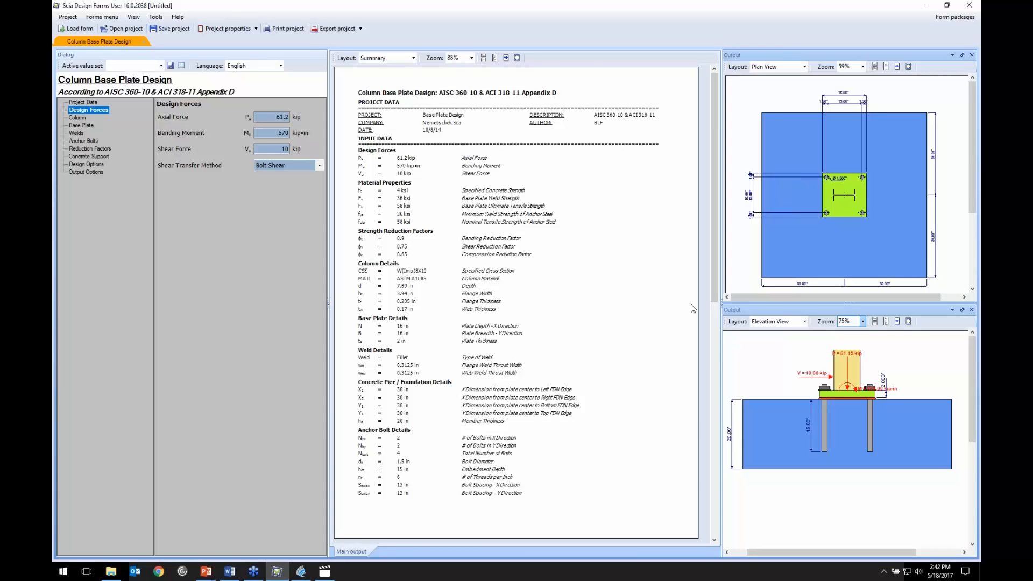
{"action": "scroll", "coordinate": [594, 237], "scroll_direction": "down", "scroll_amount": 3}
{"action": "scroll", "coordinate": [584, 257], "scroll_direction": "down", "scroll_amount": 8}
{"action": "scroll", "coordinate": [451, 189], "scroll_direction": "down", "scroll_amount": 7}
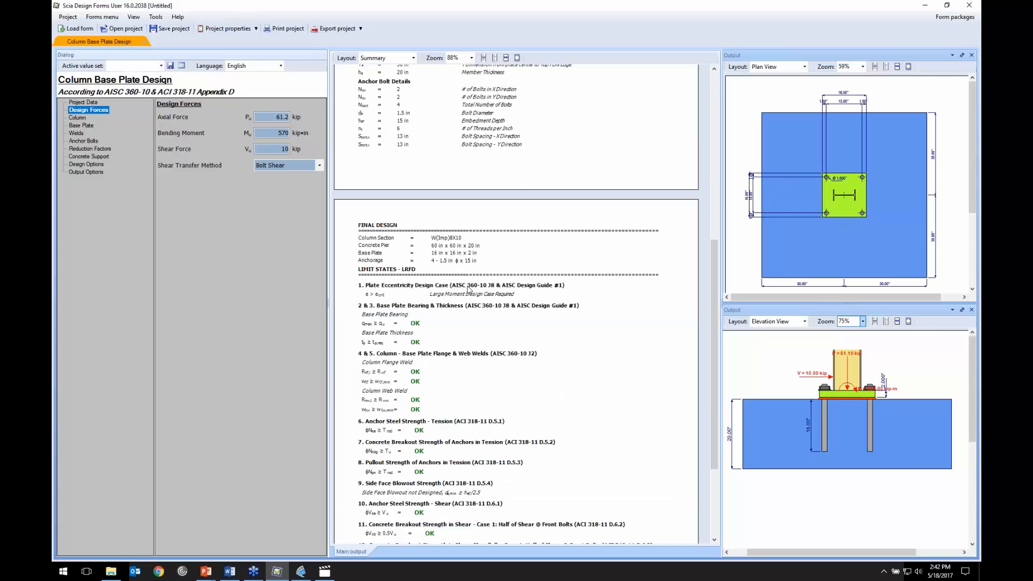
{"action": "scroll", "coordinate": [470, 287], "scroll_direction": "down", "scroll_amount": 7}
Set the output layout to Detailed and review the plate eccentricity, bearing and thickness, and weld calculations.
{"action": "left_click", "coordinate": [408, 58]}
{"action": "left_click", "coordinate": [379, 74]}
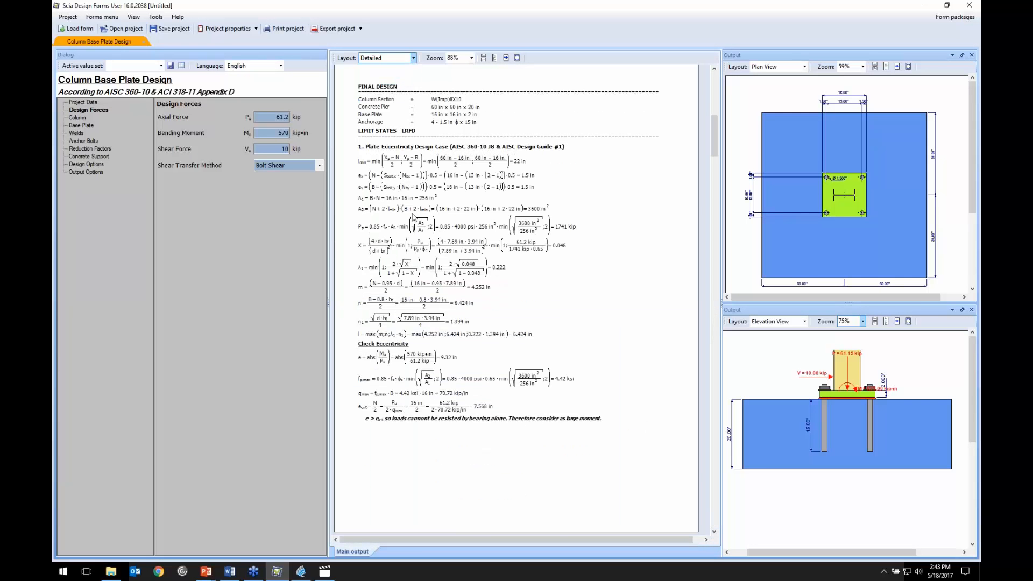
{"action": "scroll", "coordinate": [450, 315], "scroll_direction": "down", "scroll_amount": 18}
{"action": "scroll", "coordinate": [450, 315], "scroll_direction": "down", "scroll_amount": 20}
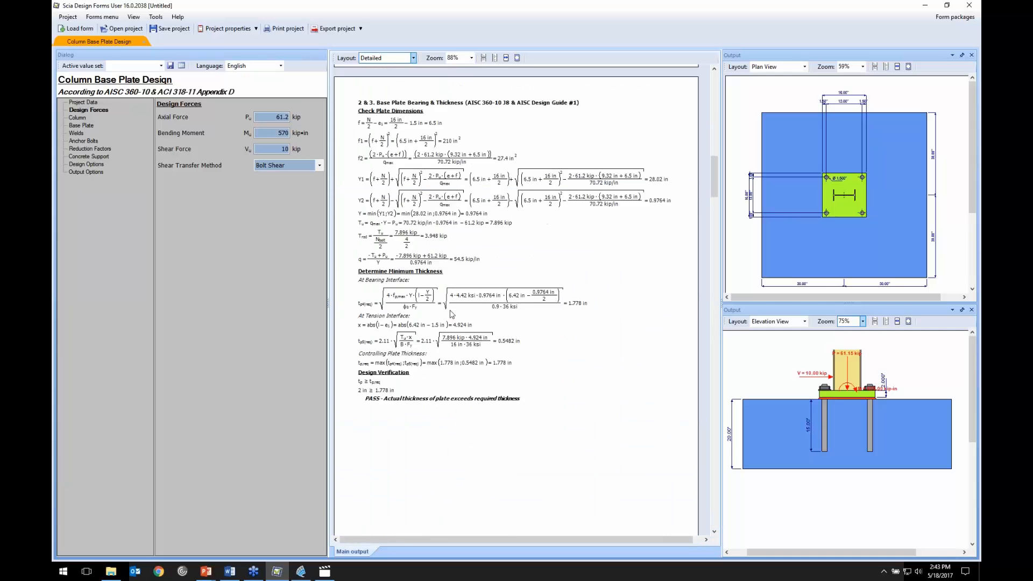
{"action": "scroll", "coordinate": [458, 311], "scroll_direction": "down", "scroll_amount": 3}
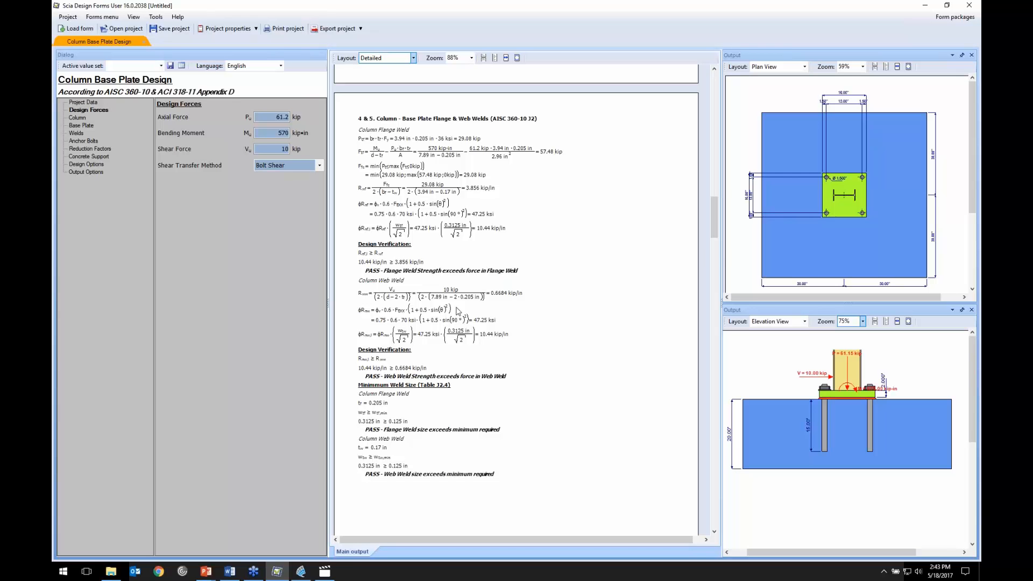
Switch back to SCIA Engineer and open the project's engineering report Report_1.
{"action": "left_click", "coordinate": [296, 573]}
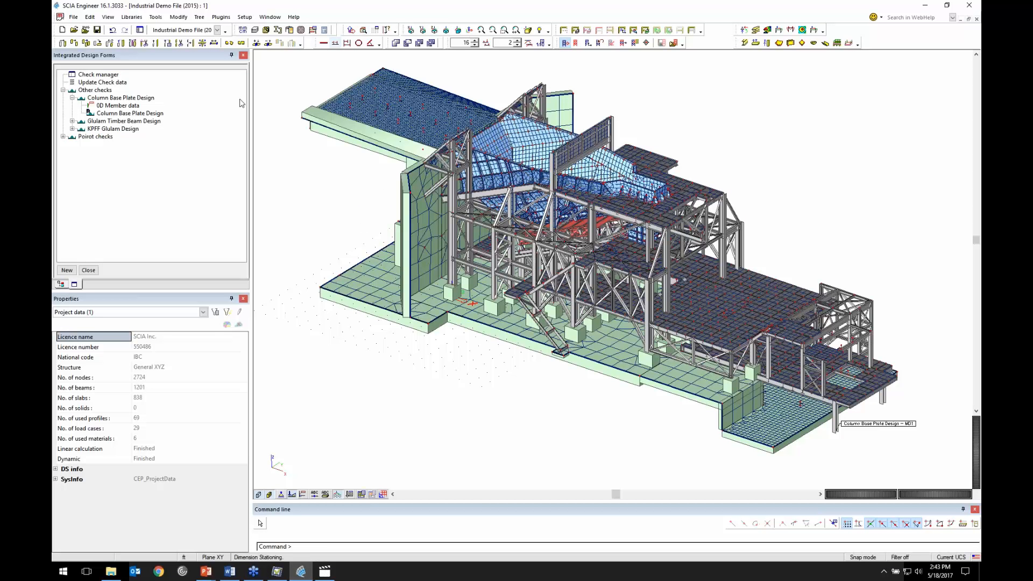
{"action": "key", "text": "alt+Tab"}
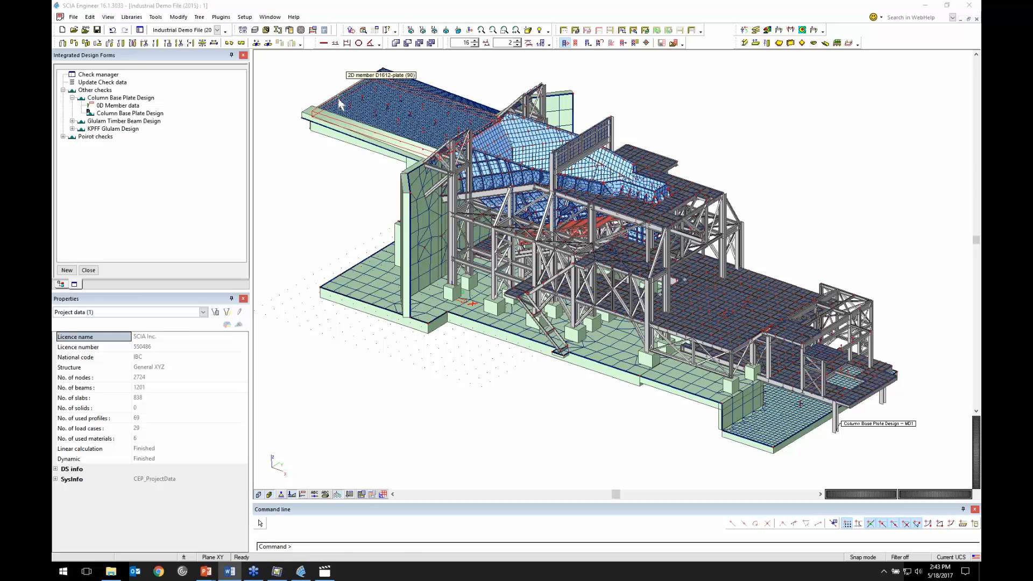
{"action": "left_click", "coordinate": [324, 31]}
{"action": "left_click", "coordinate": [329, 151]}
{"action": "double_click", "coordinate": [328, 150]}
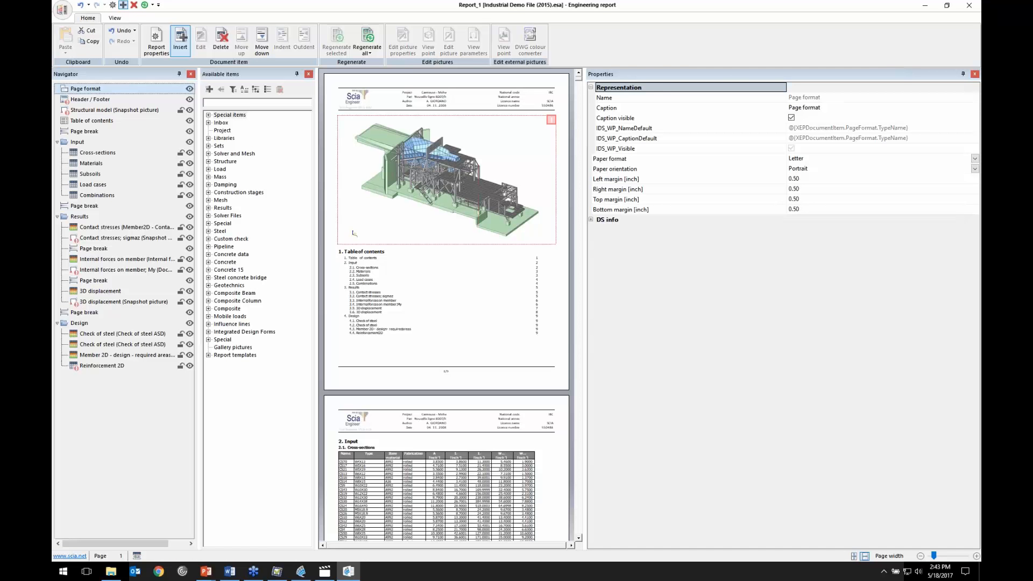
Widen the report's page preview, check the structural model in the SCIA Engineer main window, and return to the engineering report.
{"action": "left_click_drag", "start_coordinate": [587, 218], "coordinate": [734, 213]}
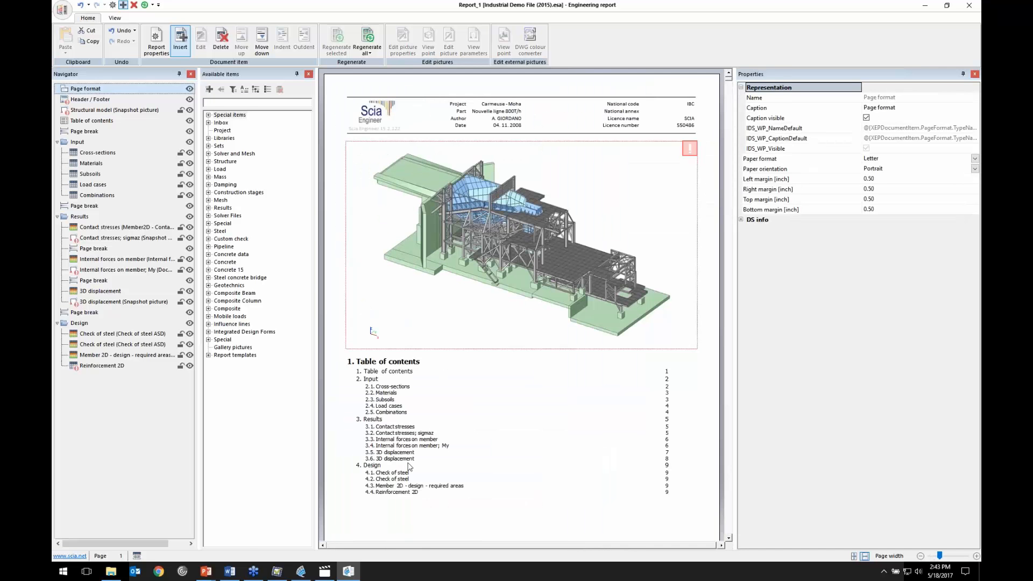
{"action": "left_click", "coordinate": [301, 571]}
{"action": "left_click", "coordinate": [928, 76]}
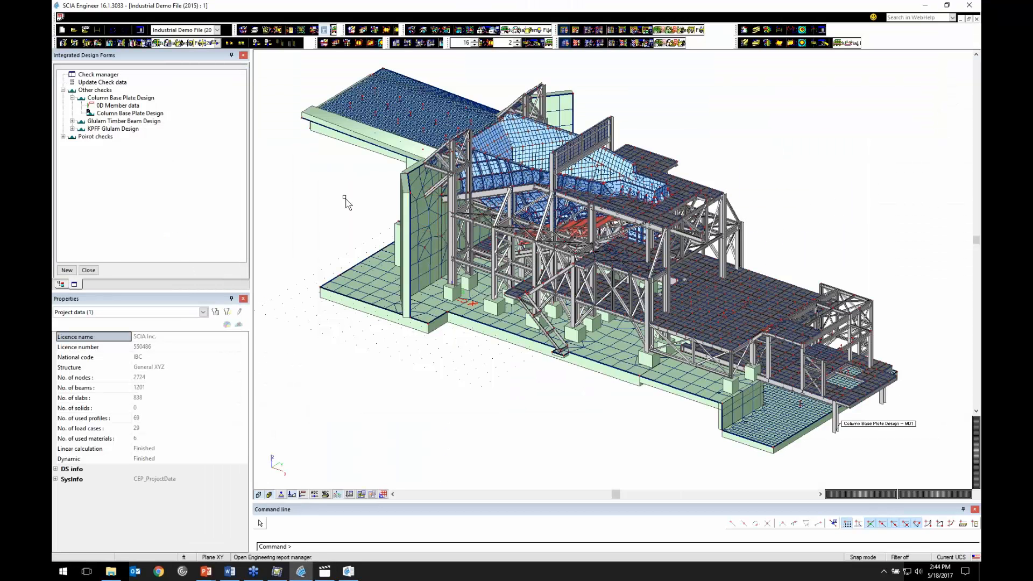
{"action": "left_click", "coordinate": [348, 571]}
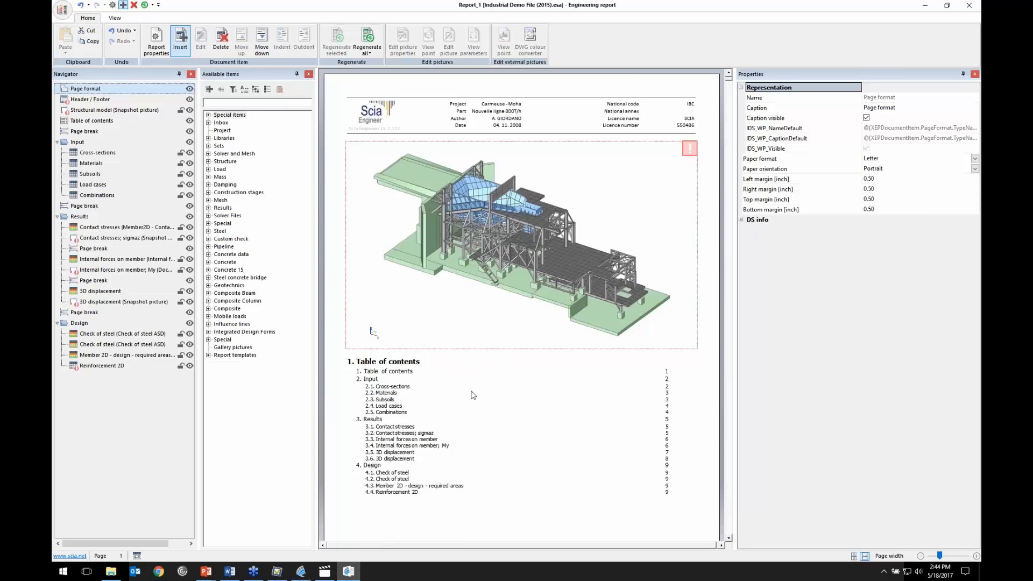
Read through the report's input chapter, covering the cross-sections, materials, subsoils, load cases and combinations tables.
{"action": "scroll", "coordinate": [490, 295], "scroll_direction": "down", "scroll_amount": 15}
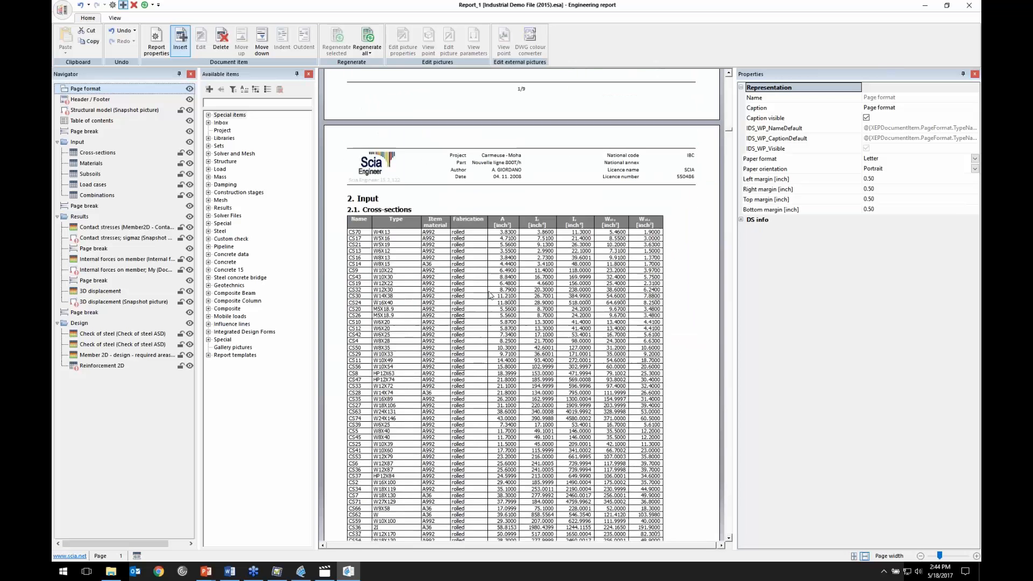
{"action": "scroll", "coordinate": [478, 258], "scroll_direction": "down", "scroll_amount": 10}
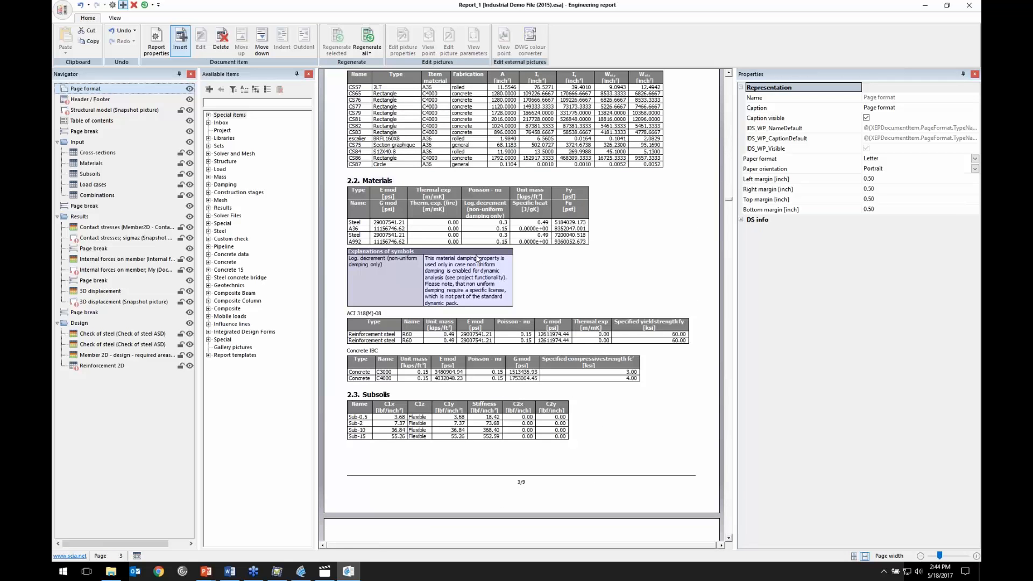
{"action": "scroll", "coordinate": [477, 258], "scroll_direction": "down", "scroll_amount": 10}
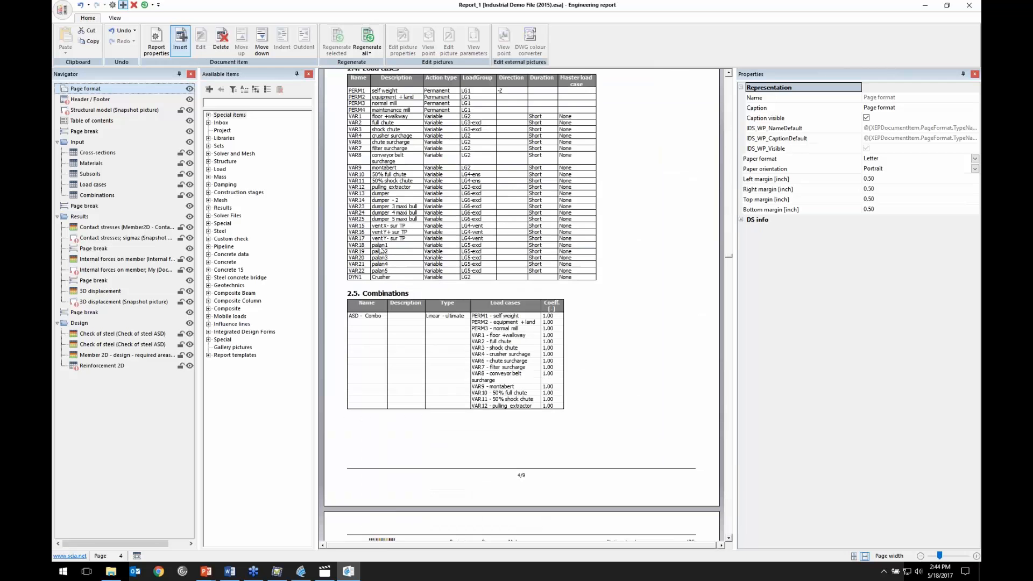
List the Inbox pictures and review the report's contact stresses, 3D displacement, internal forces My, steel check and Reinforcement 2D items.
{"action": "left_click", "coordinate": [208, 123]}
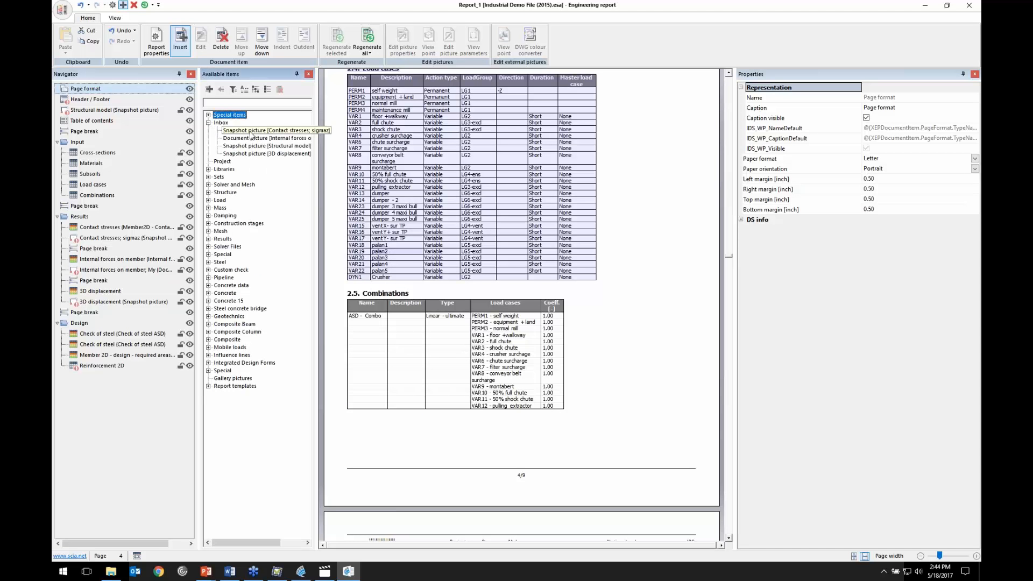
{"action": "left_click", "coordinate": [136, 240]}
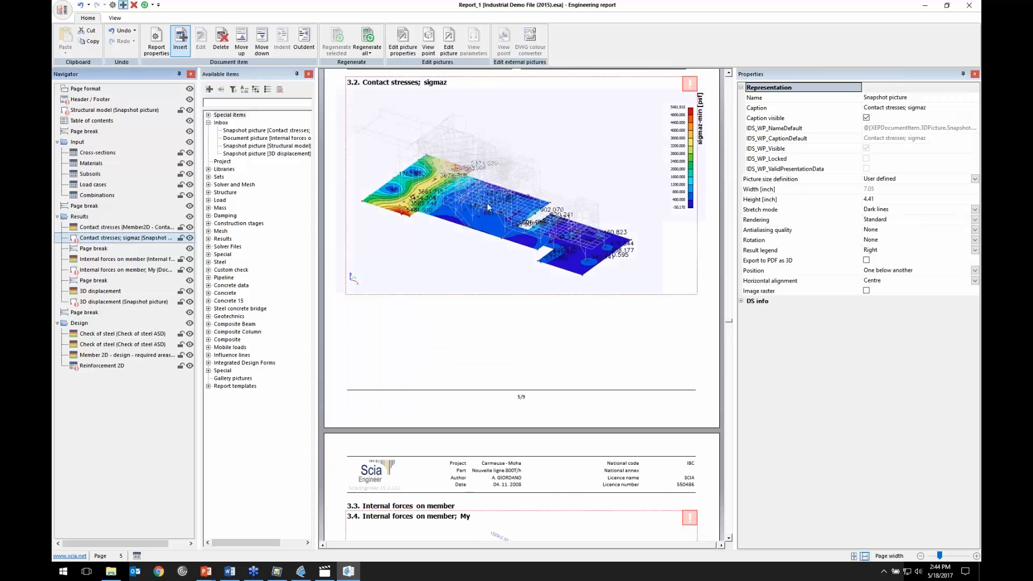
{"action": "left_click", "coordinate": [98, 303]}
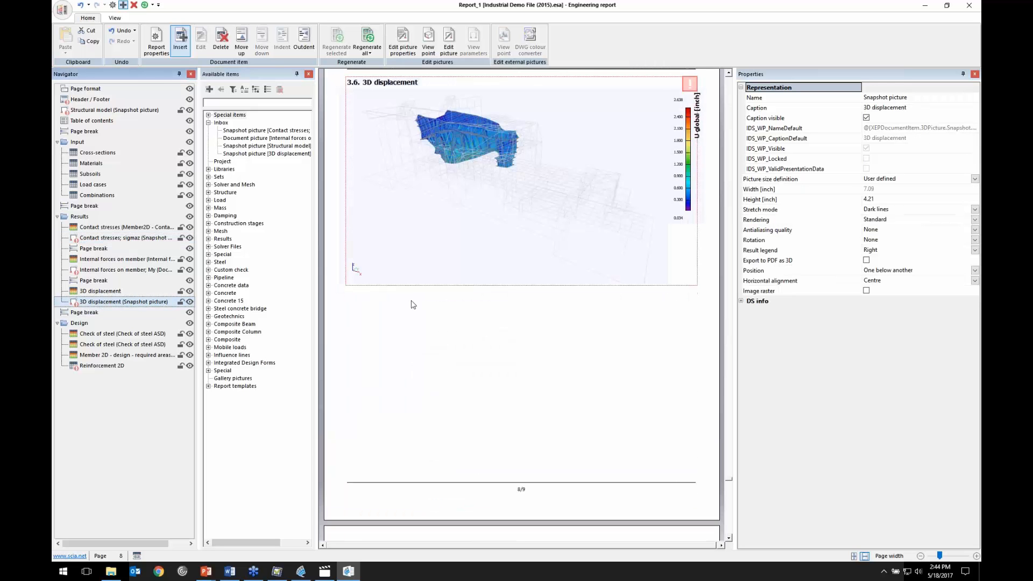
{"action": "left_click", "coordinate": [124, 269]}
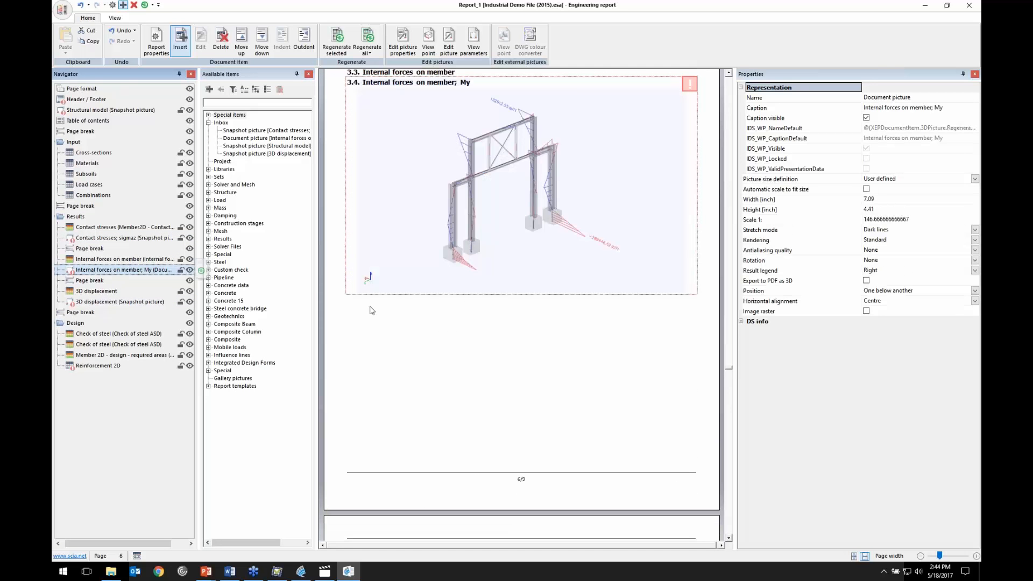
{"action": "left_click", "coordinate": [119, 334]}
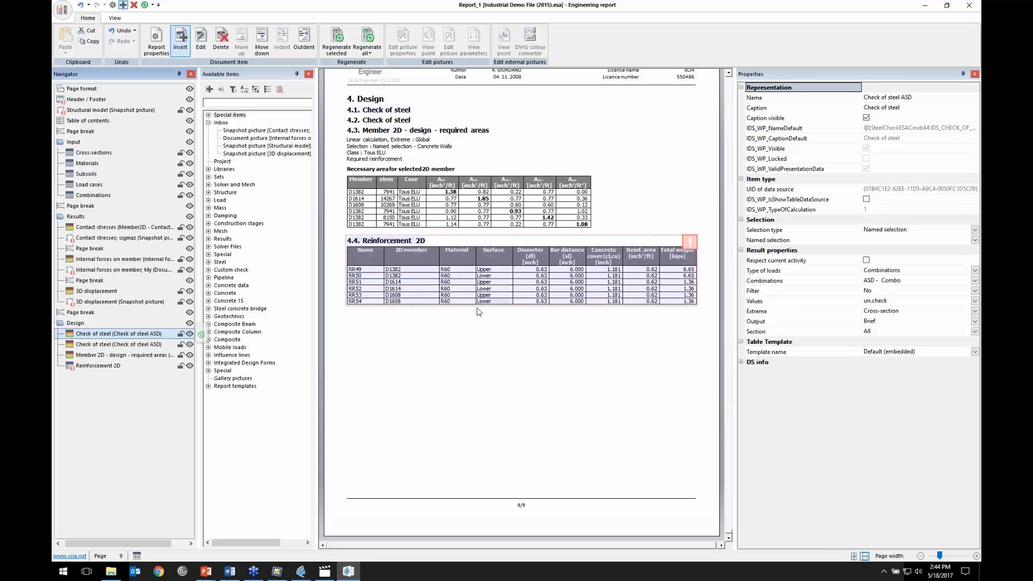
{"action": "left_click", "coordinate": [116, 365]}
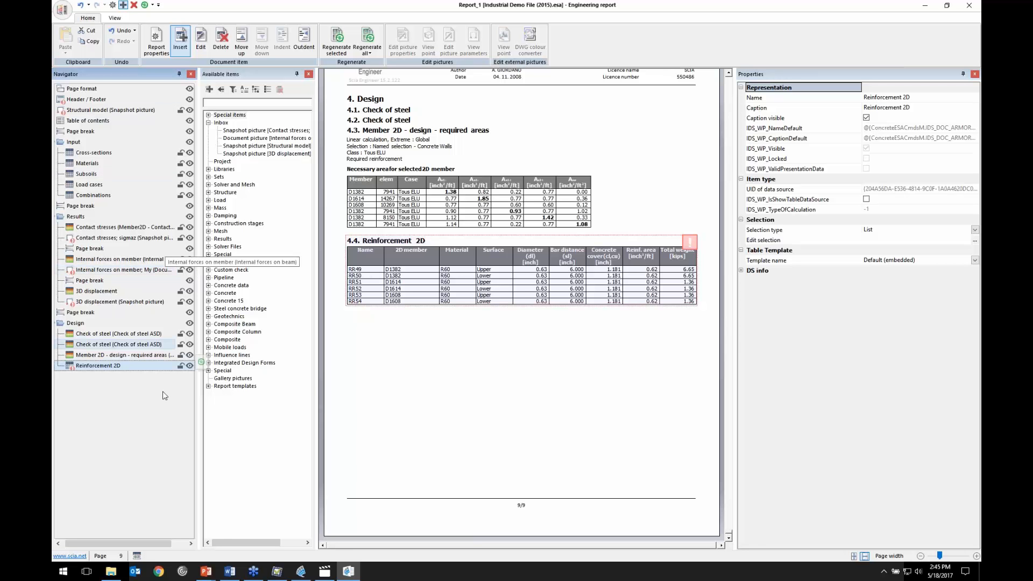
Expand the available report templates and look for saved user templates.
{"action": "left_click", "coordinate": [208, 386]}
{"action": "left_click", "coordinate": [217, 402]}
{"action": "left_click", "coordinate": [218, 402]}
{"action": "left_click", "coordinate": [243, 404]}
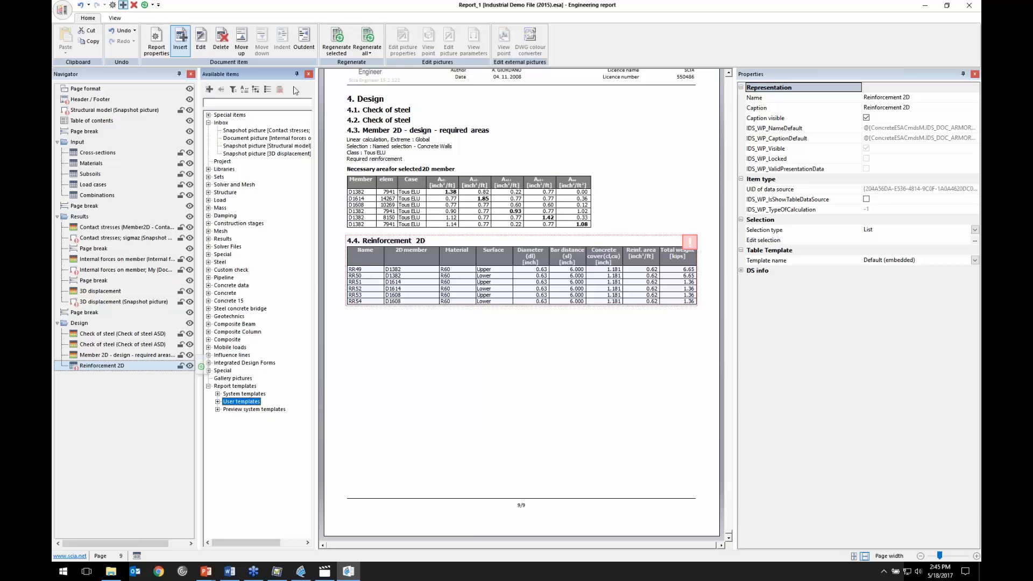
Look over the report's print settings and export formats, including the PDF options, and return to the report pages.
{"action": "left_click", "coordinate": [67, 19]}
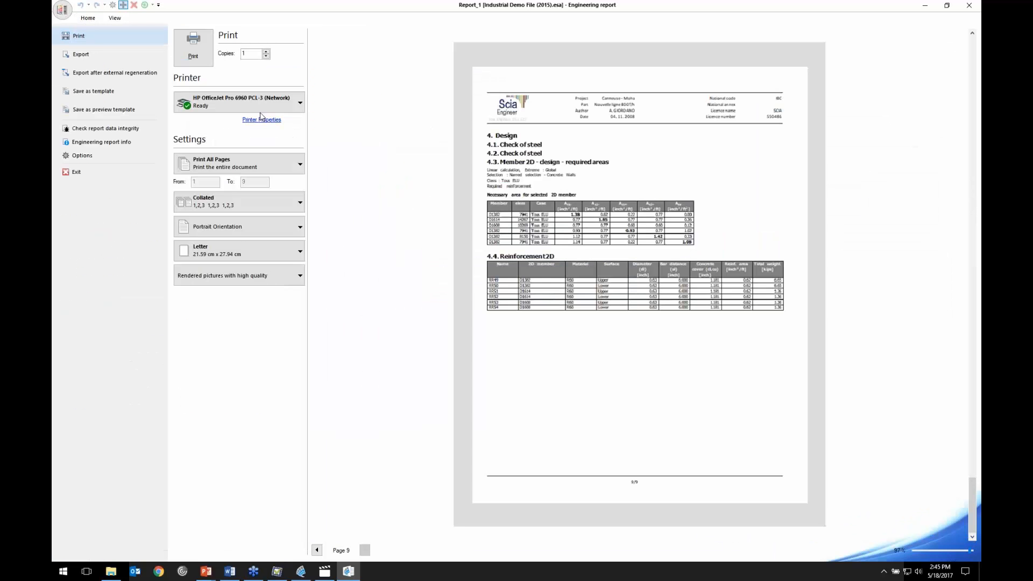
{"action": "left_click", "coordinate": [122, 62]}
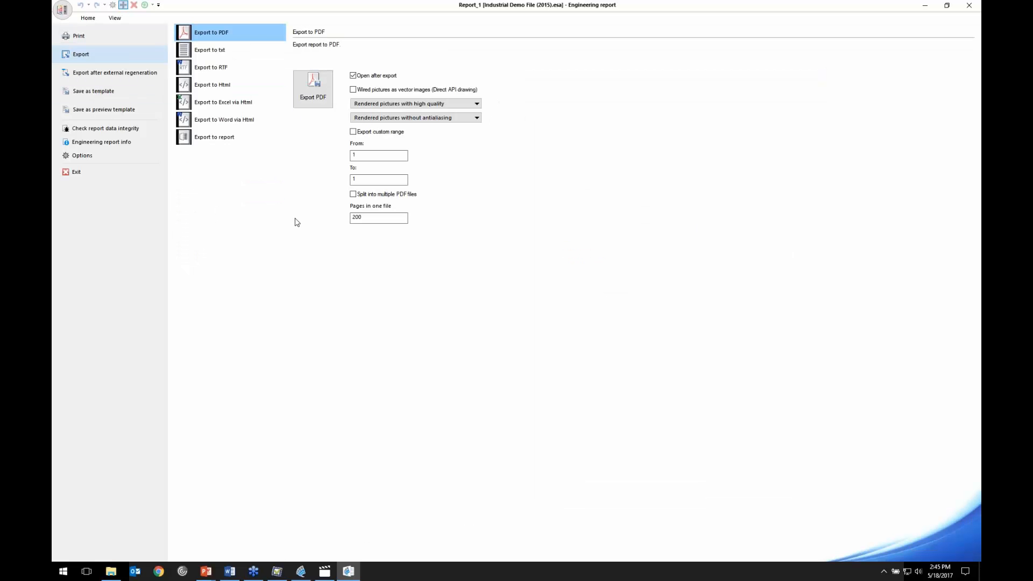
{"action": "left_click", "coordinate": [67, 10]}
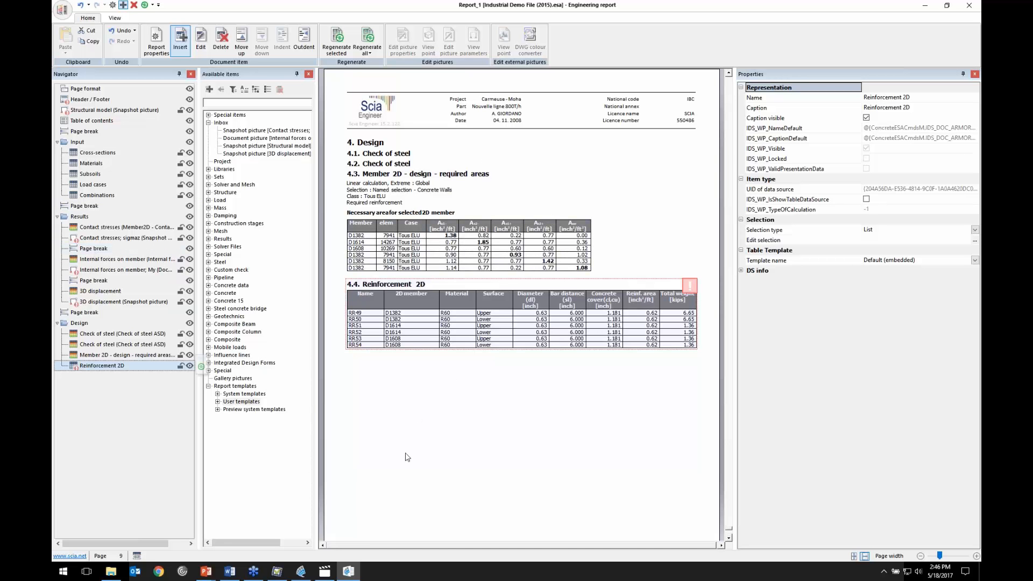
Close the engineering report and switch to the PowerPoint slide show at the Interoperability slide.
{"action": "left_click", "coordinate": [970, 4]}
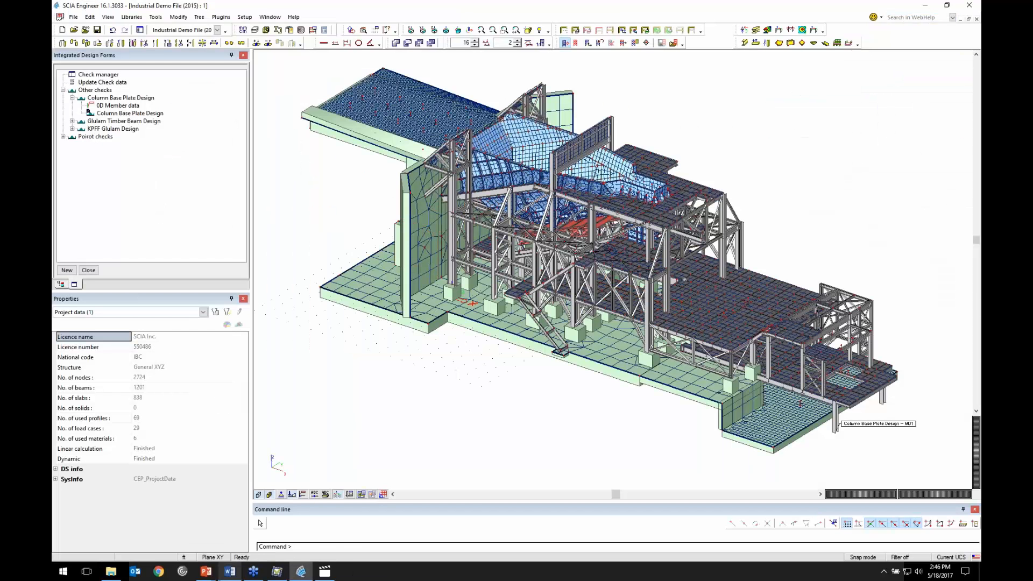
{"action": "left_click", "coordinate": [214, 578]}
{"action": "left_click", "coordinate": [210, 524]}
{"action": "left_click", "coordinate": [448, 353]}
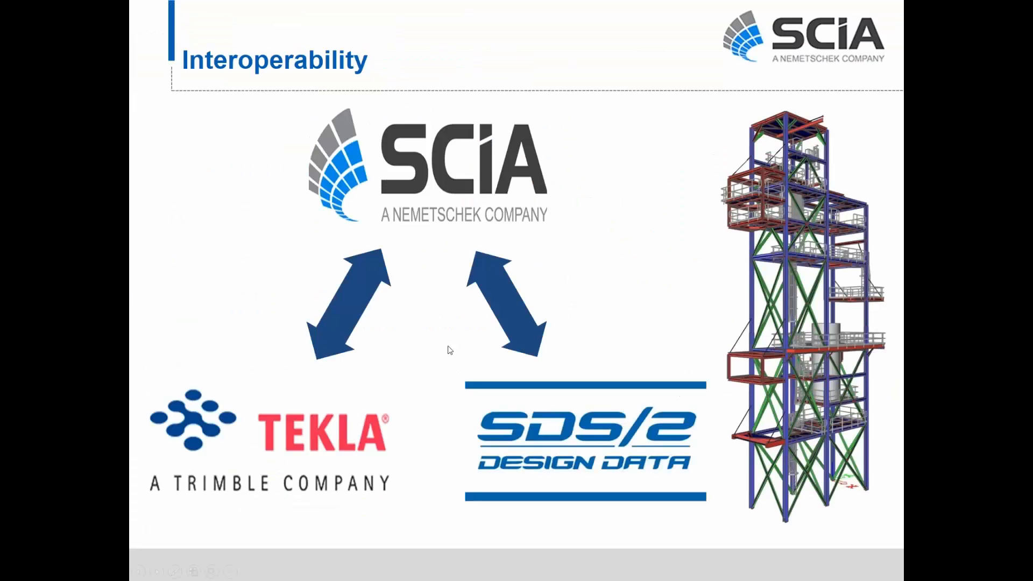